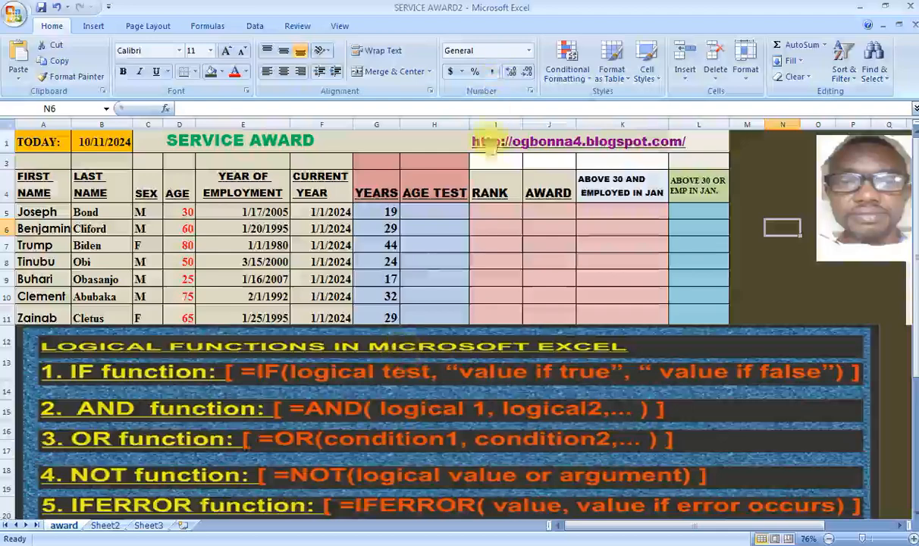
click(432, 218)
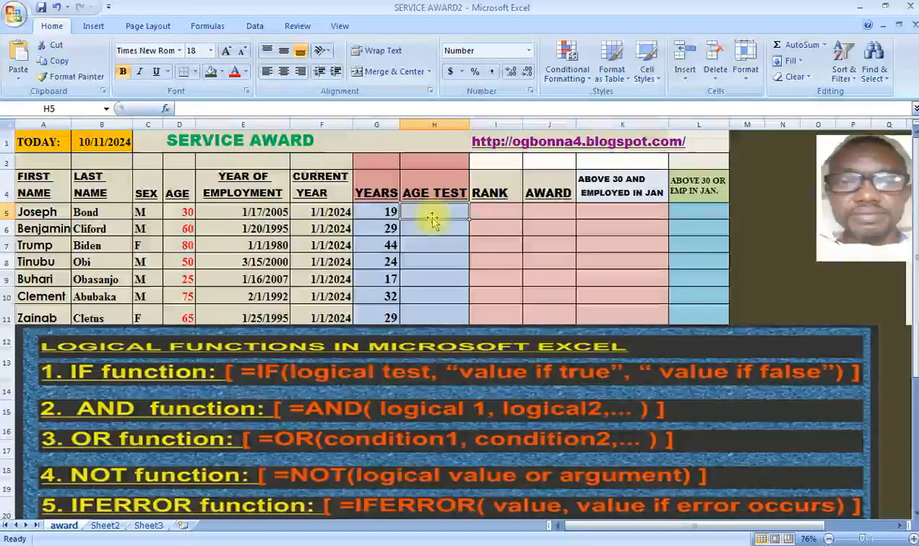
click(433, 218)
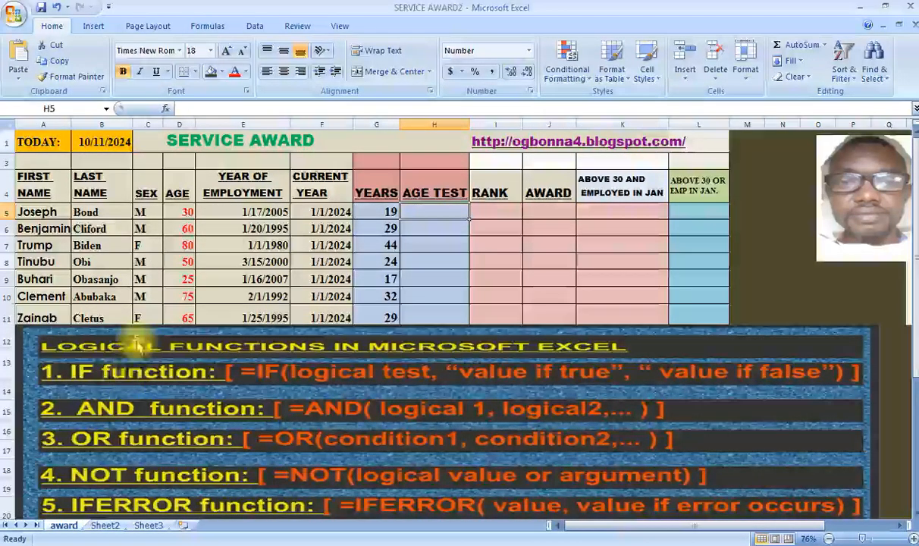
click(129, 376)
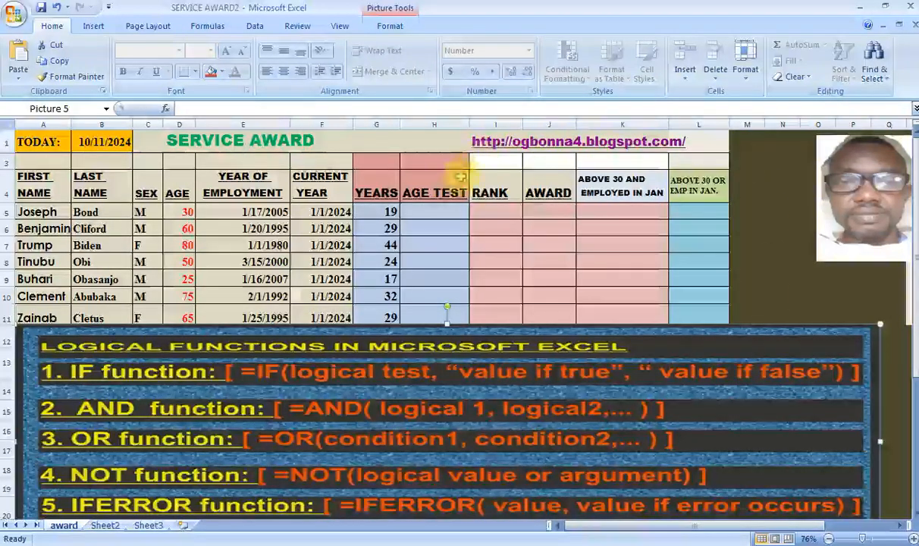
Start an IF formula in cell H5, the first row of the AGE TEST column
click(431, 213)
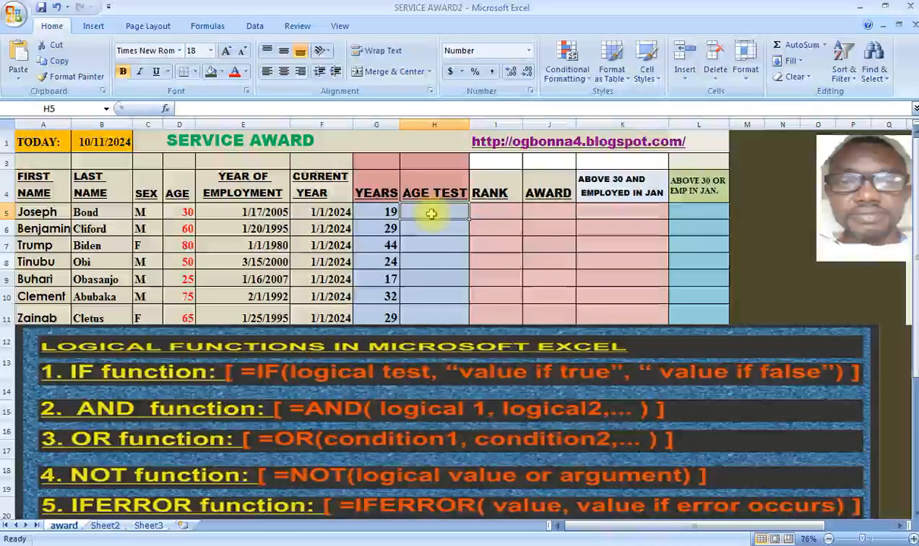
text(=)
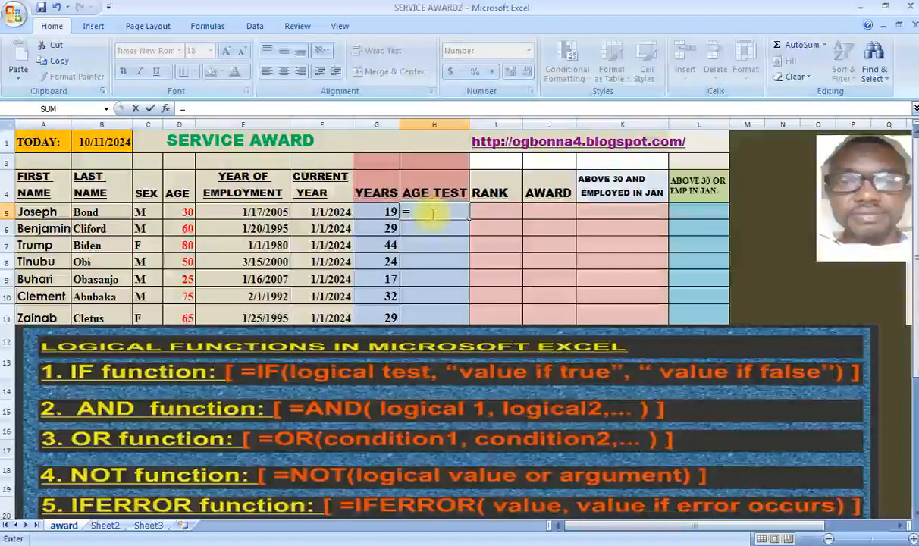
text(if)
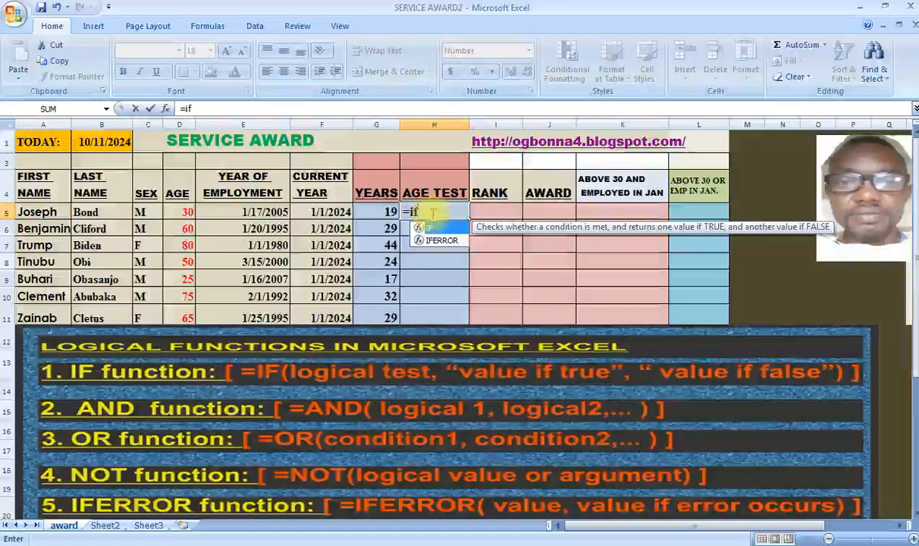
text(()
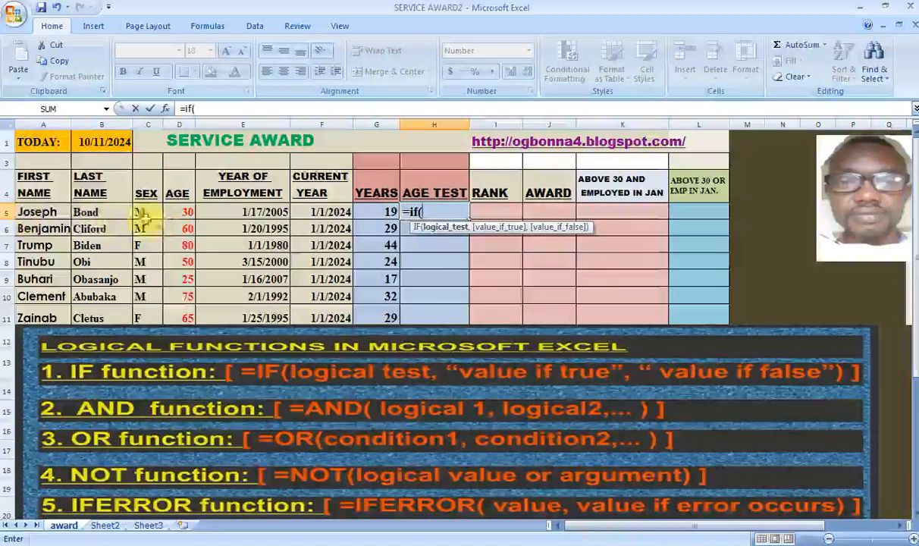
click(177, 126)
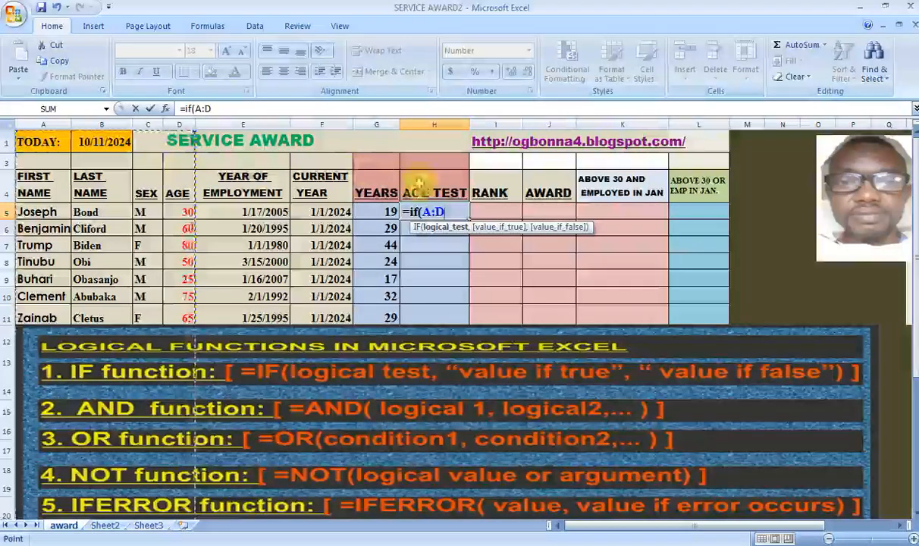
double_click(444, 212)
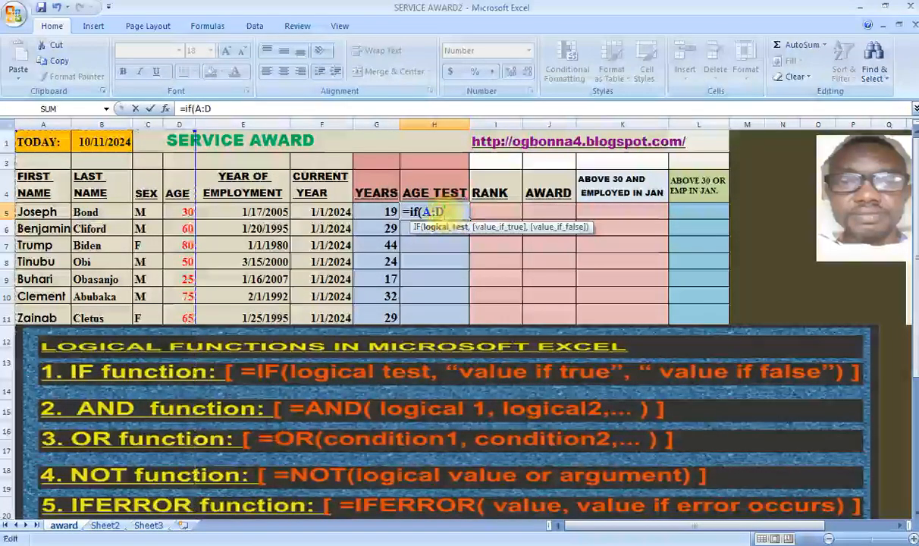
key(BackSpace)
key(BackSpace)
key(BackSpace)
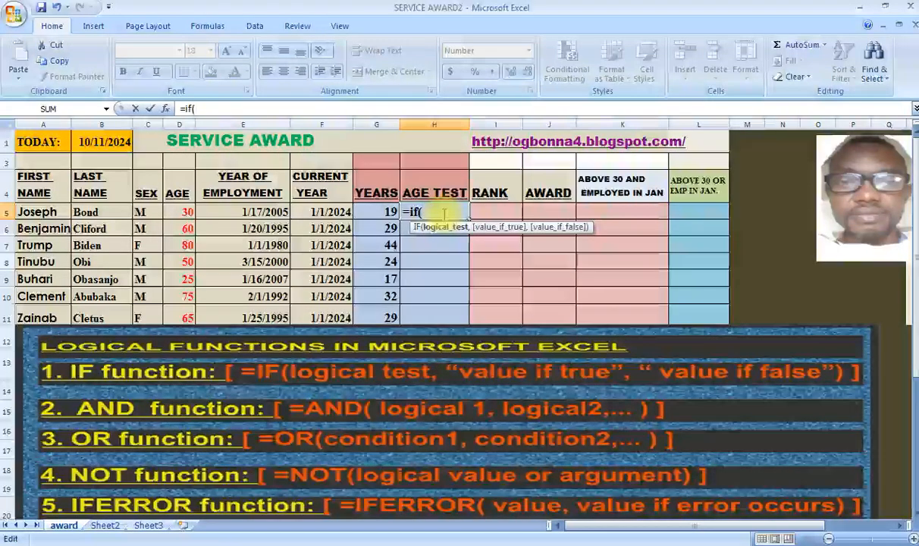
Enter D5>50 as the logical test of the IF formula in H5, testing the age in that row
text(d)
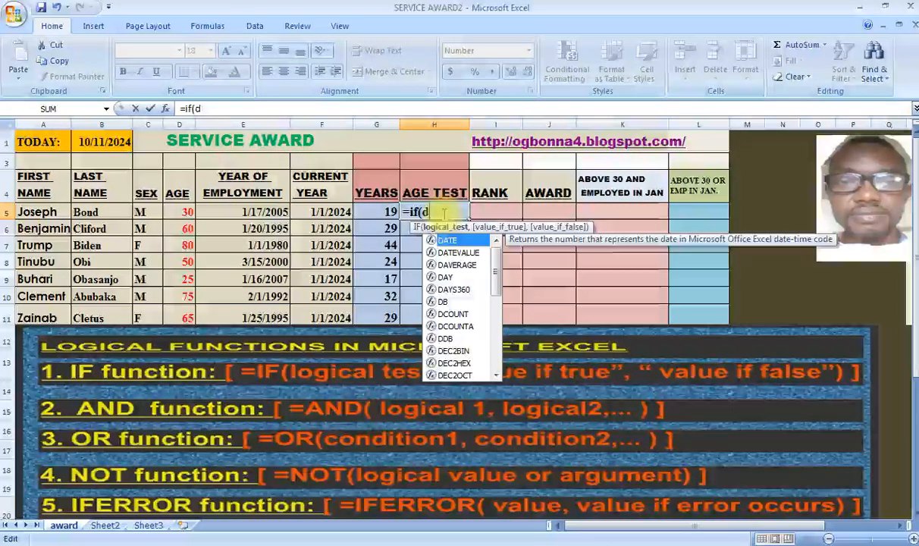
text(5)
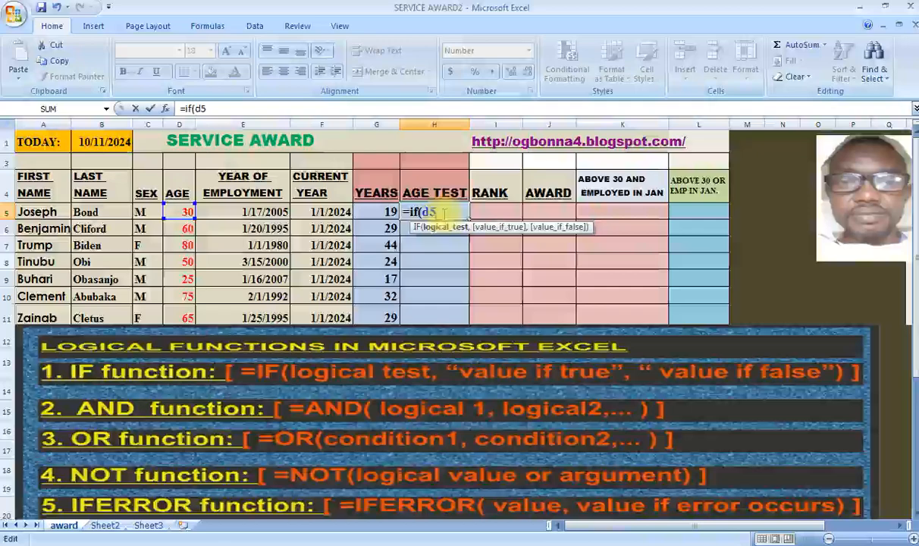
text(>)
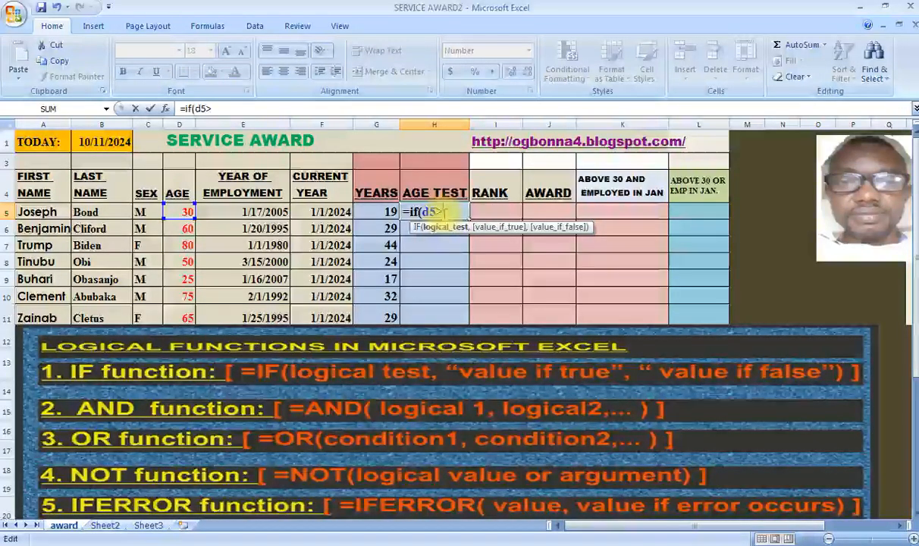
text(5)
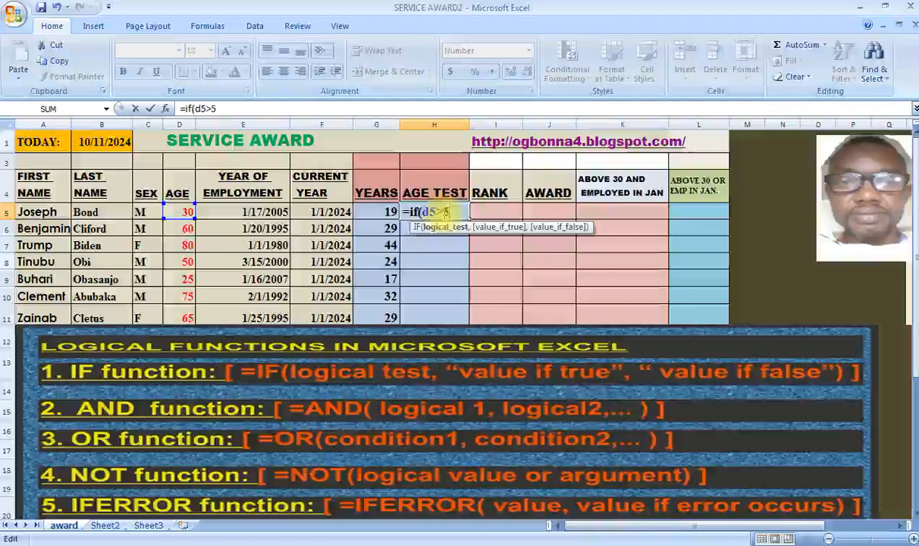
text(0)
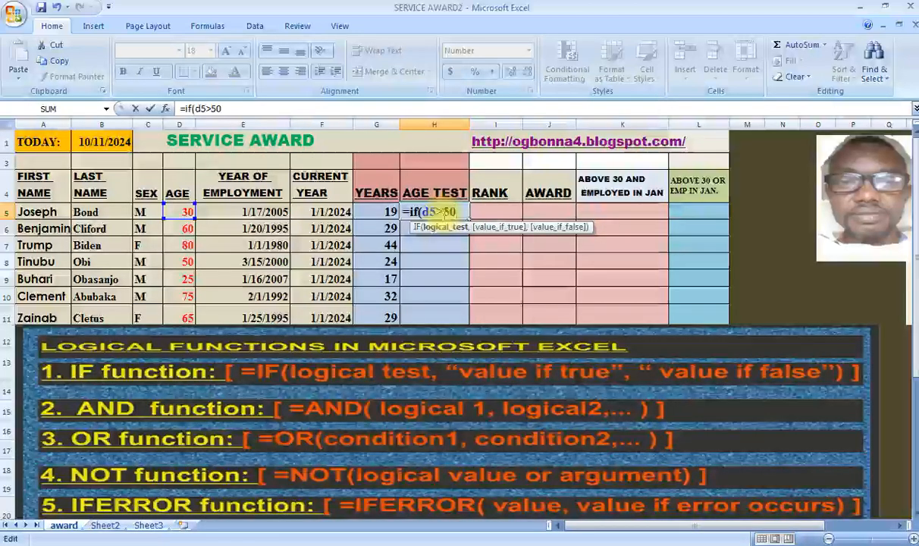
text(,)
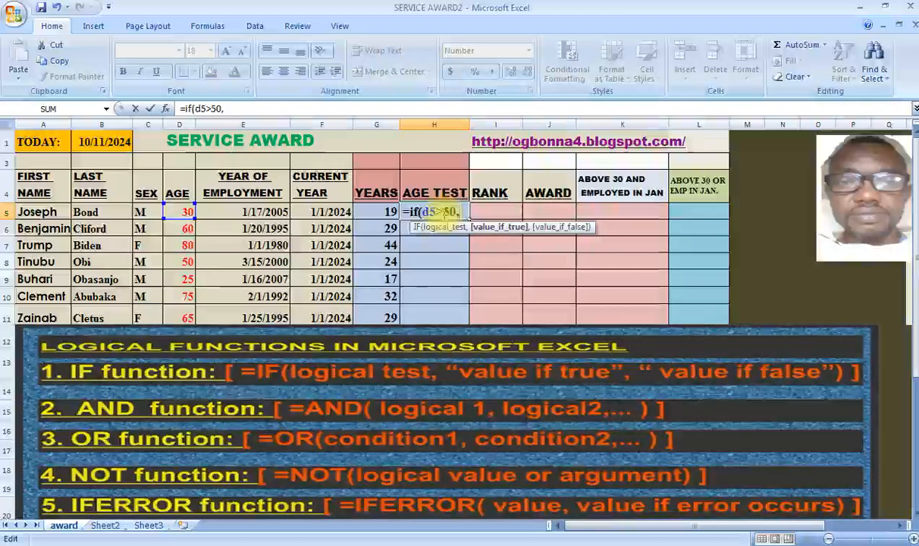
Complete the IF formula in H5 so it returns "true" when the condition is met and "false" otherwise
text(")
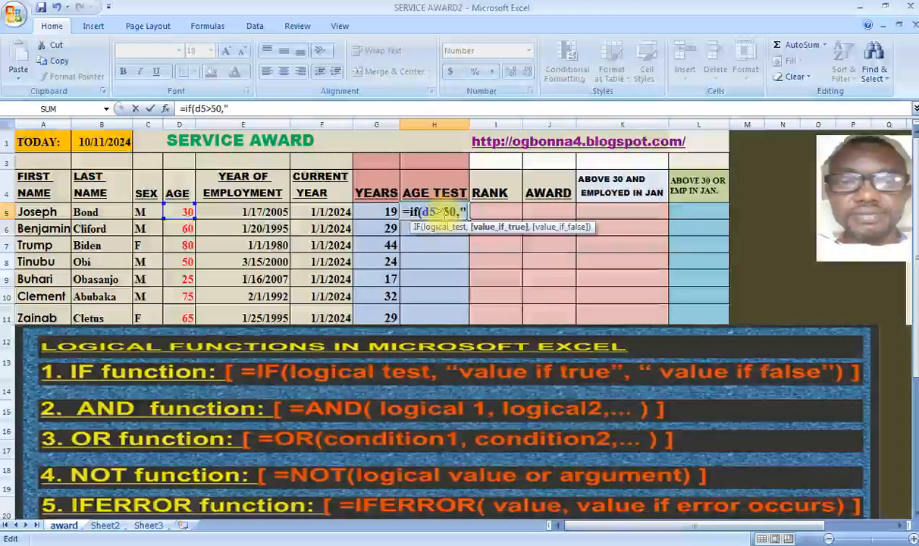
text(true)
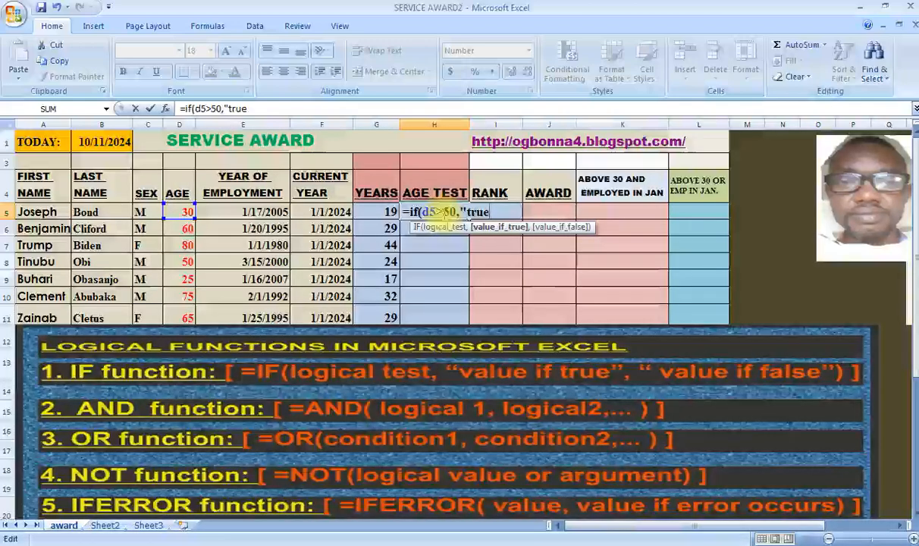
text(")
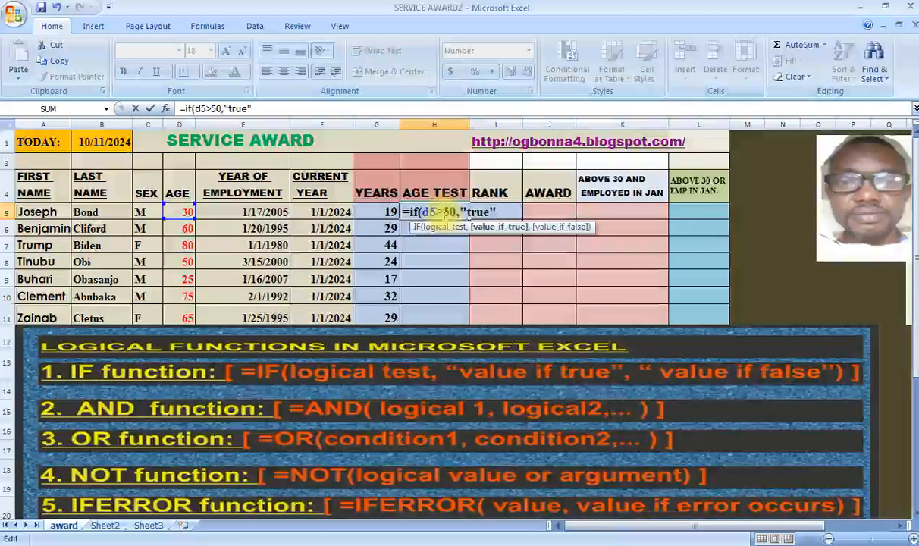
text(,)
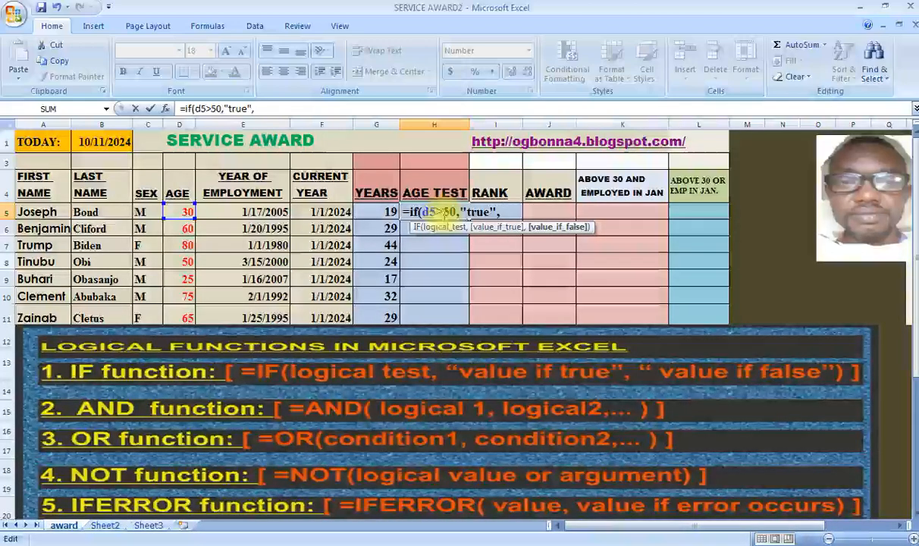
text("fals)
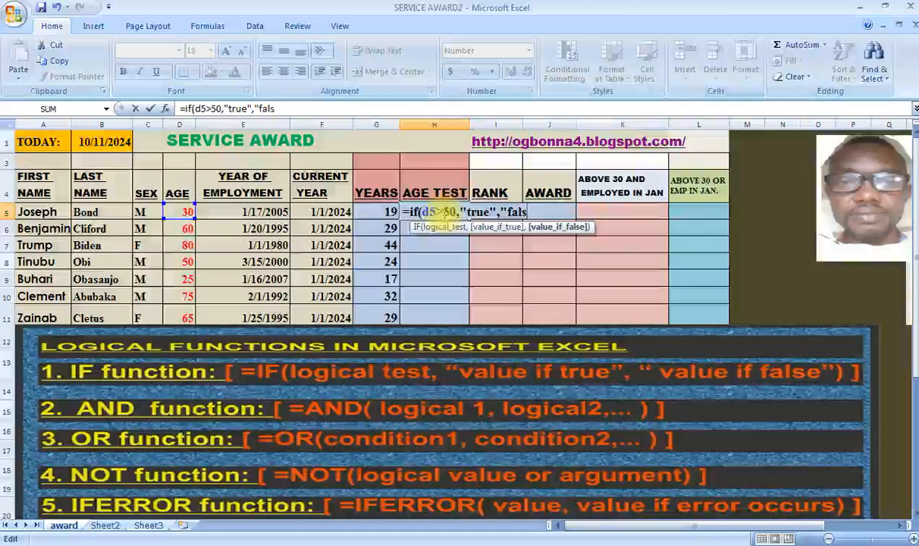
text(e")
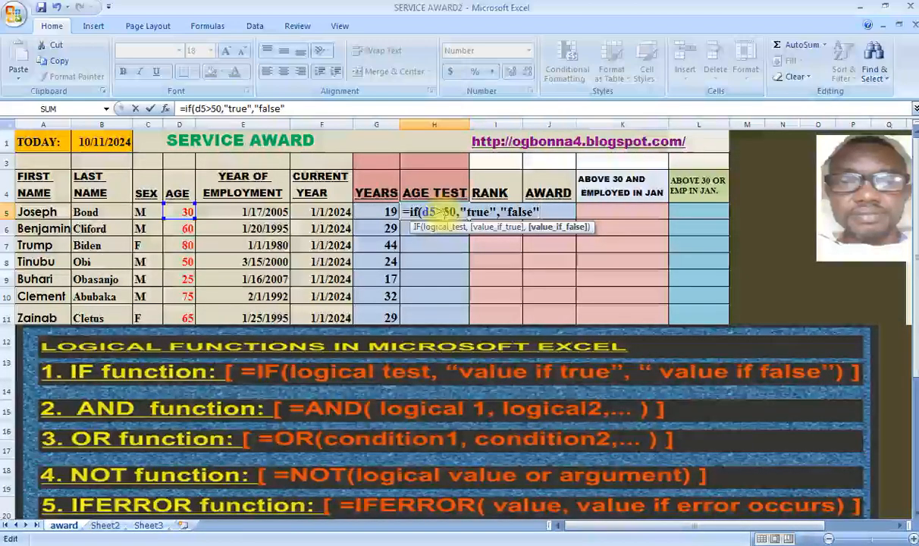
text())
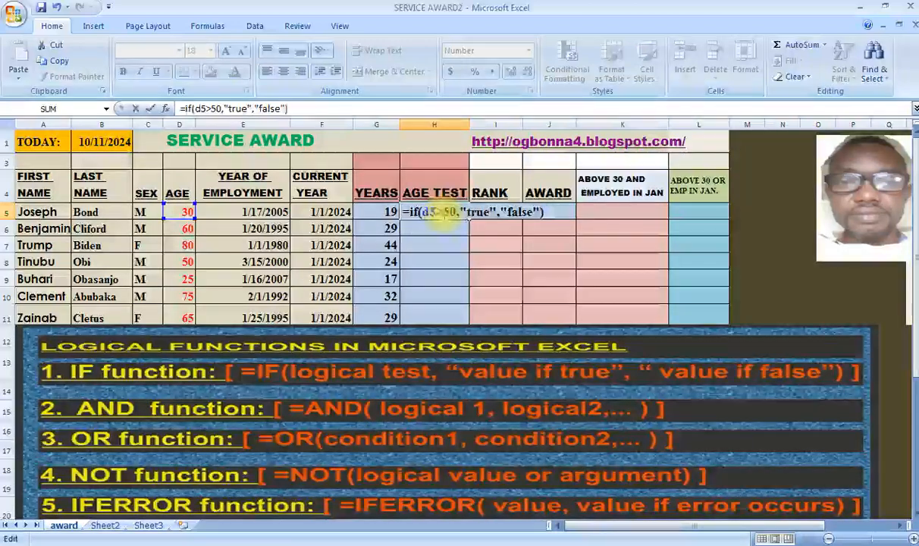
key(Return)
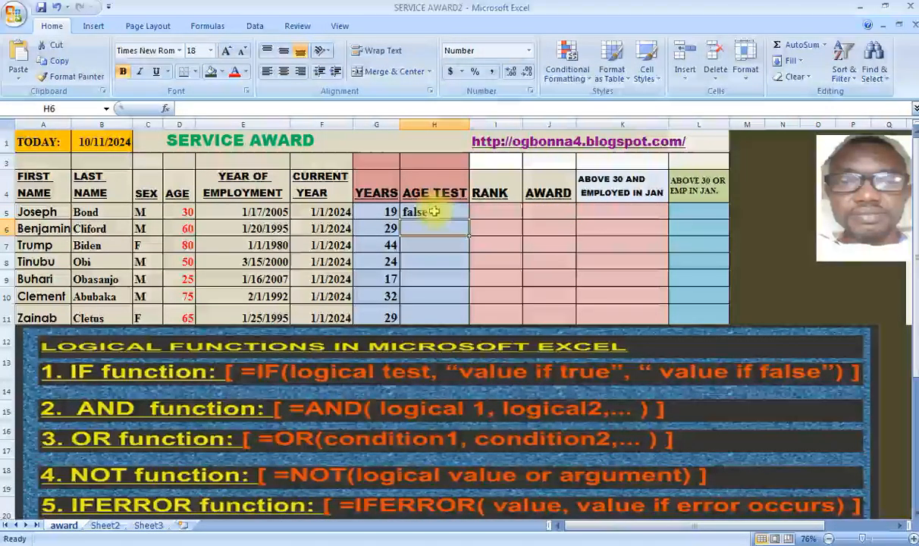
Copy the age test formula from H5 down the AGE TEST column through H10
click(436, 212)
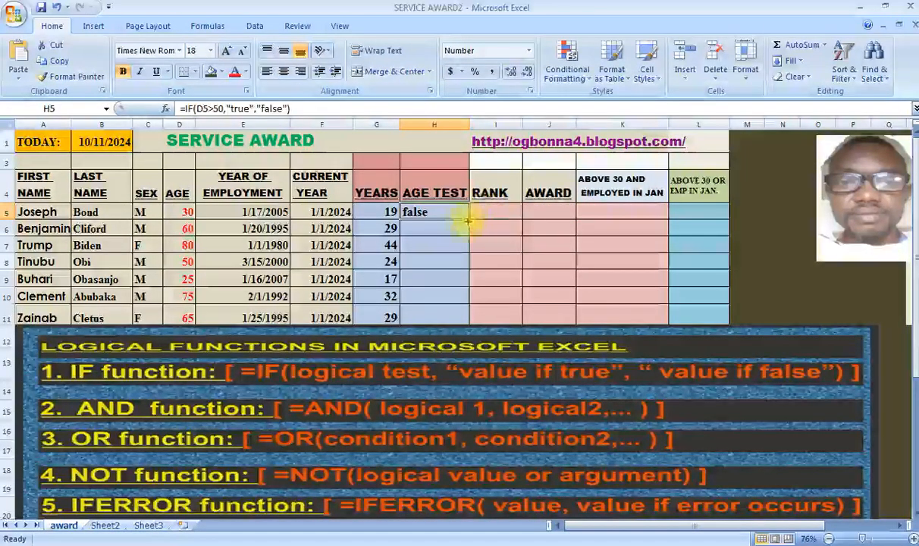
drag(469, 220, 459, 314)
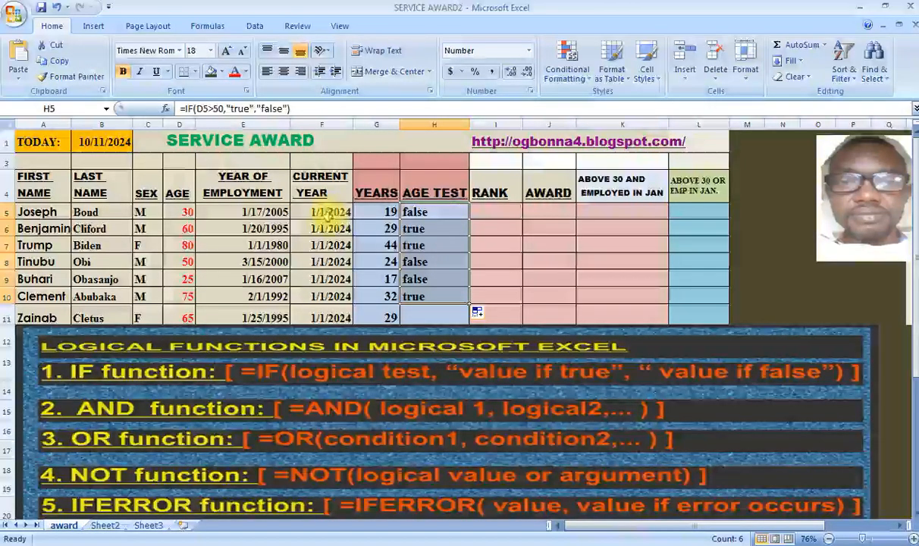
Compare the values in the AGE column with the AGE TEST results in rows 5 to 10
click(184, 215)
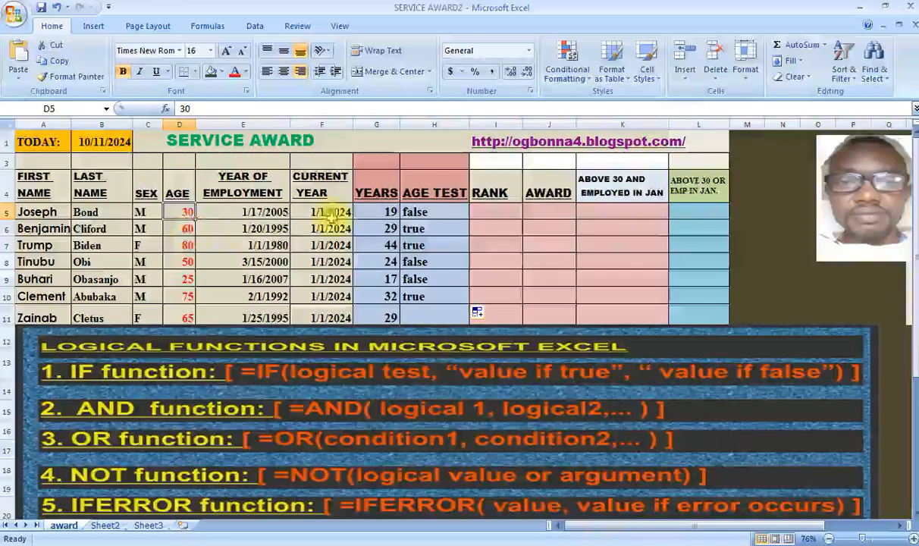
click(431, 215)
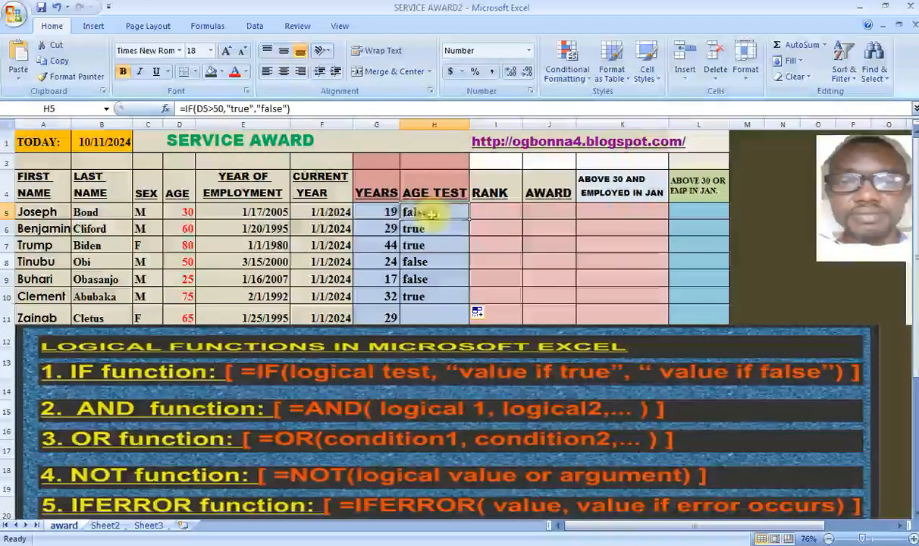
click(186, 230)
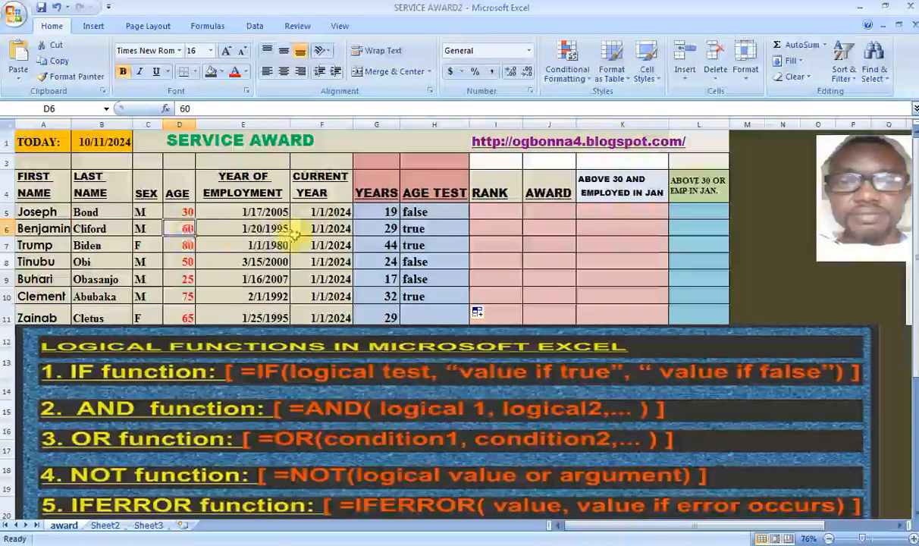
click(436, 231)
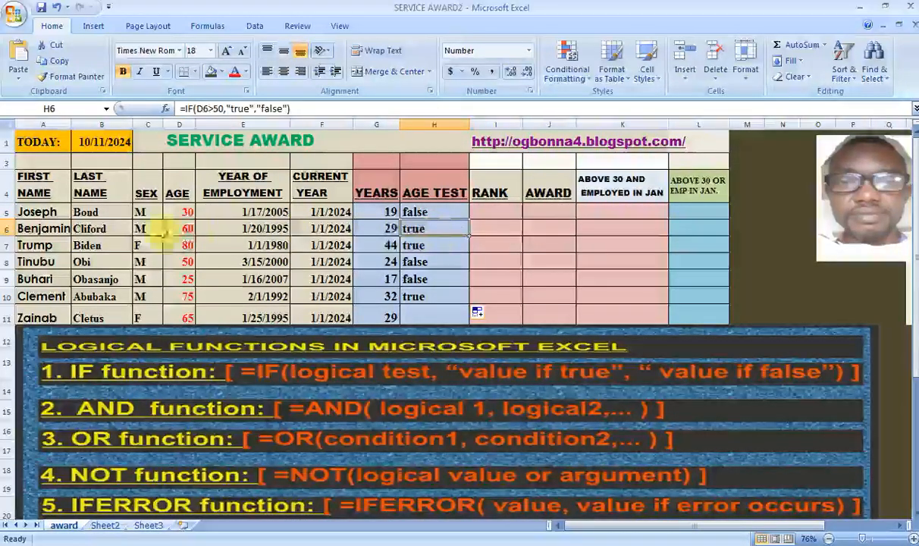
click(182, 246)
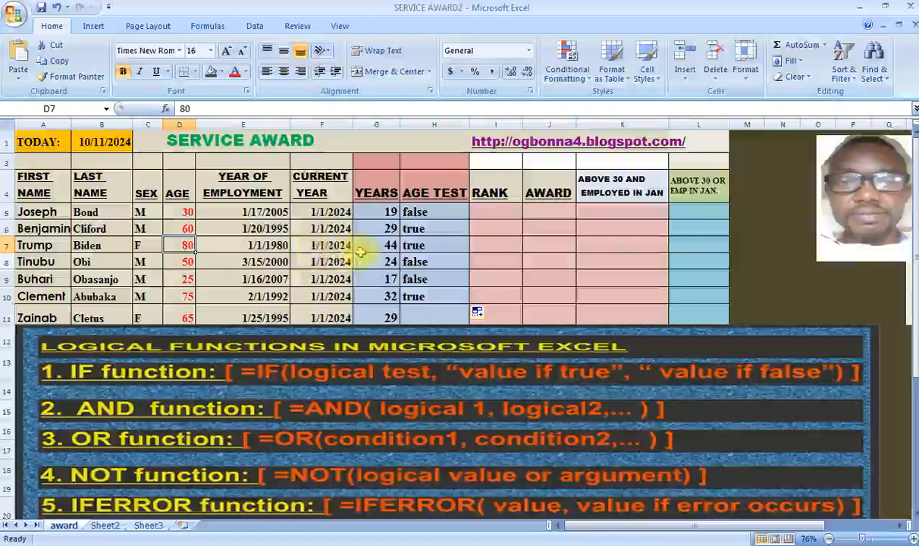
click(187, 262)
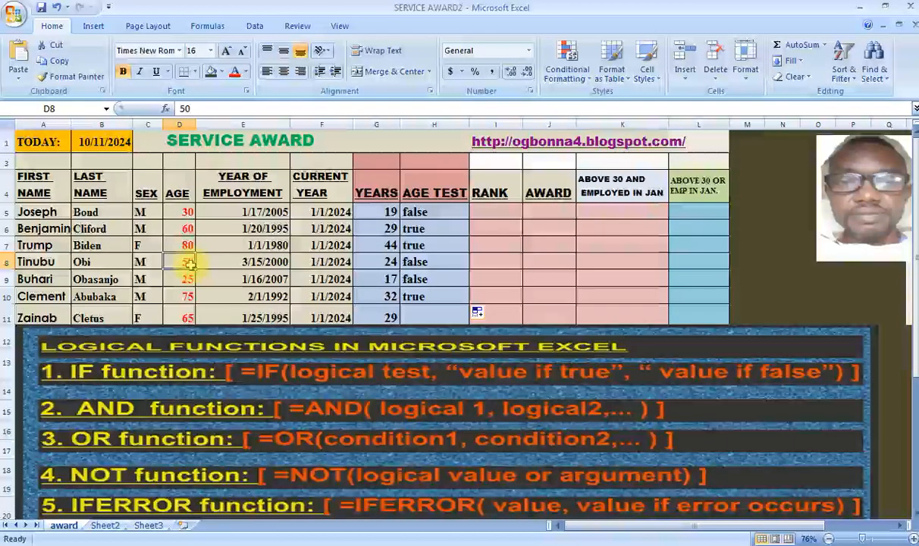
click(425, 262)
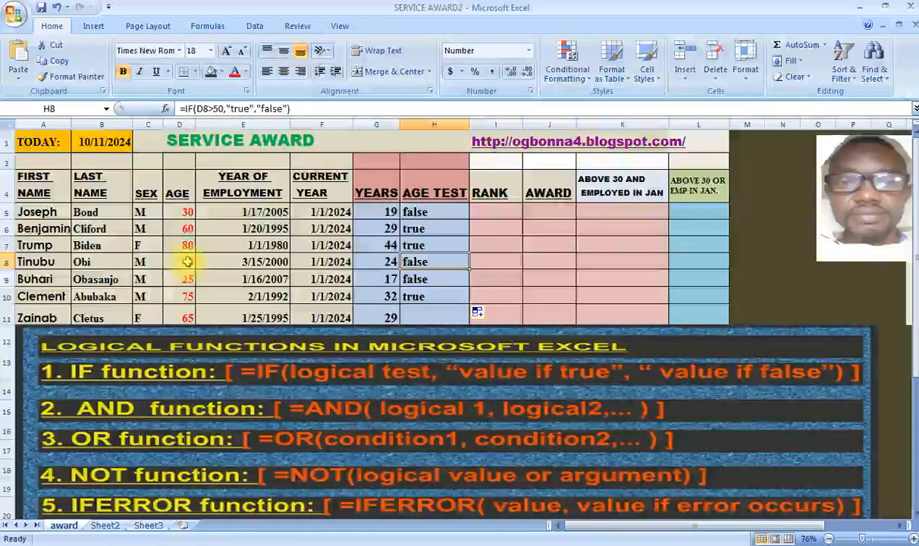
click(188, 279)
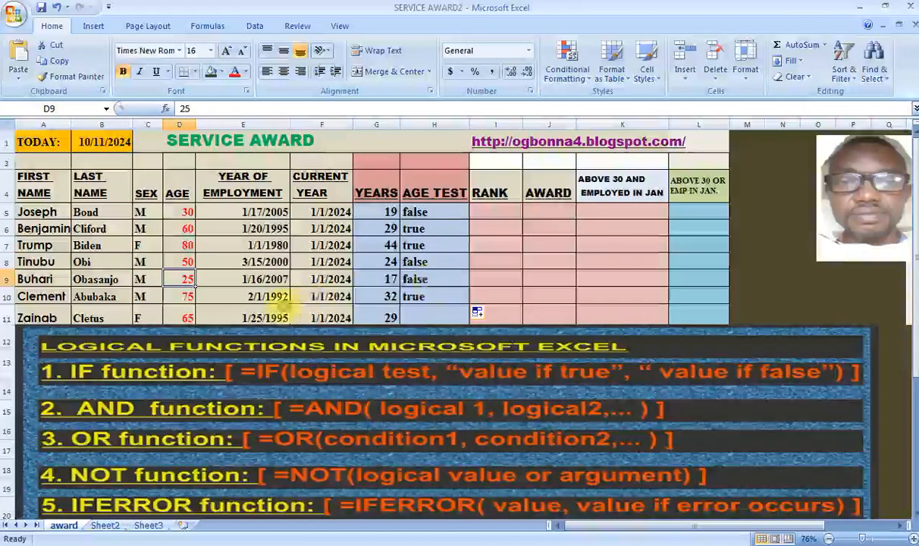
click(428, 296)
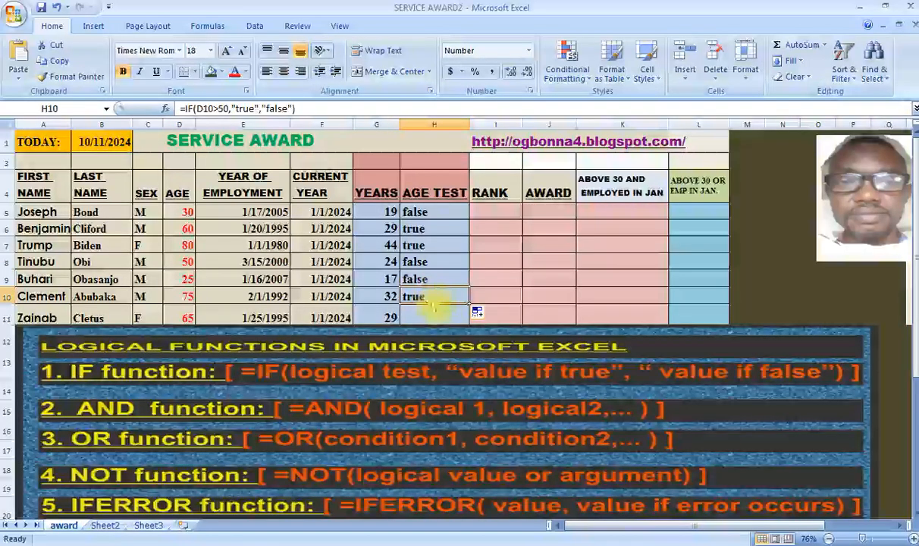
Extend the age test formula from H10 to H11 and select the AGE column
drag(470, 305, 468, 322)
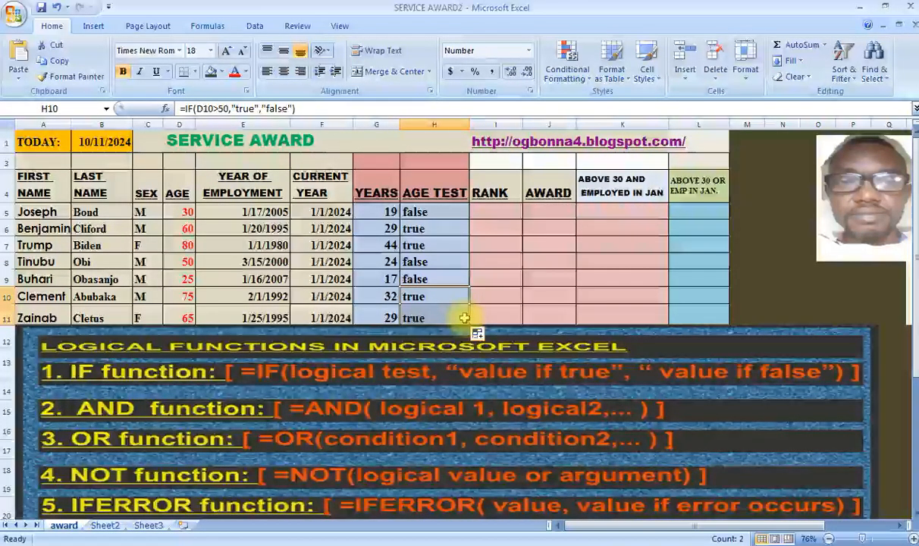
click(180, 123)
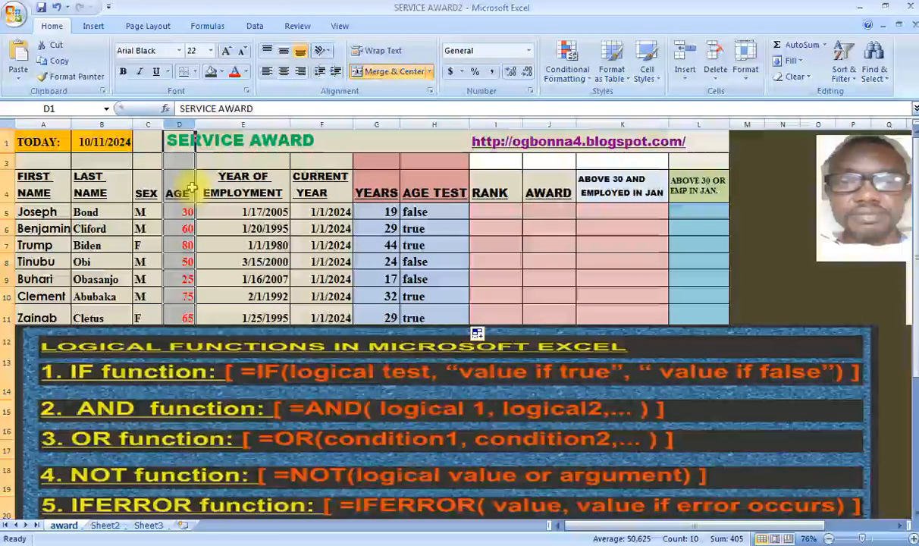
Begin the RANK formula in I5 with an opening bracket and the condition D5>=50
click(492, 213)
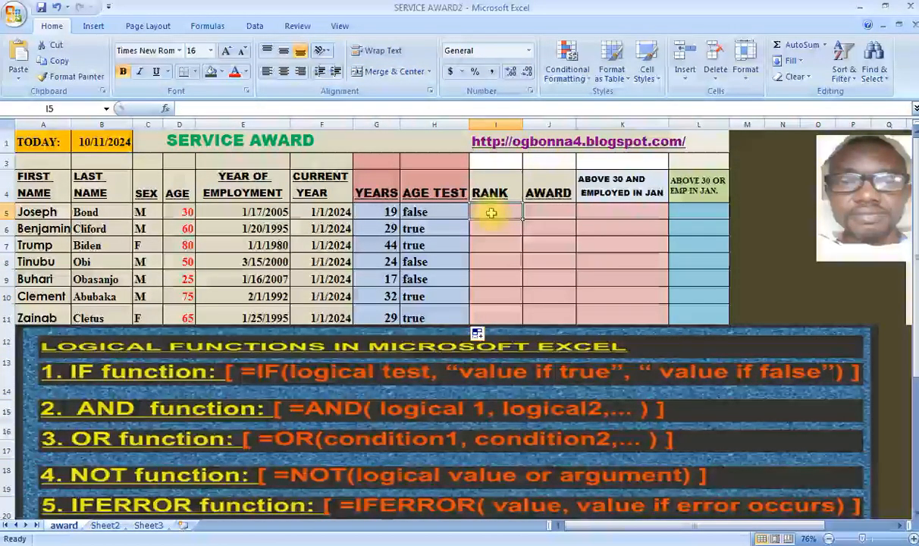
text(=)
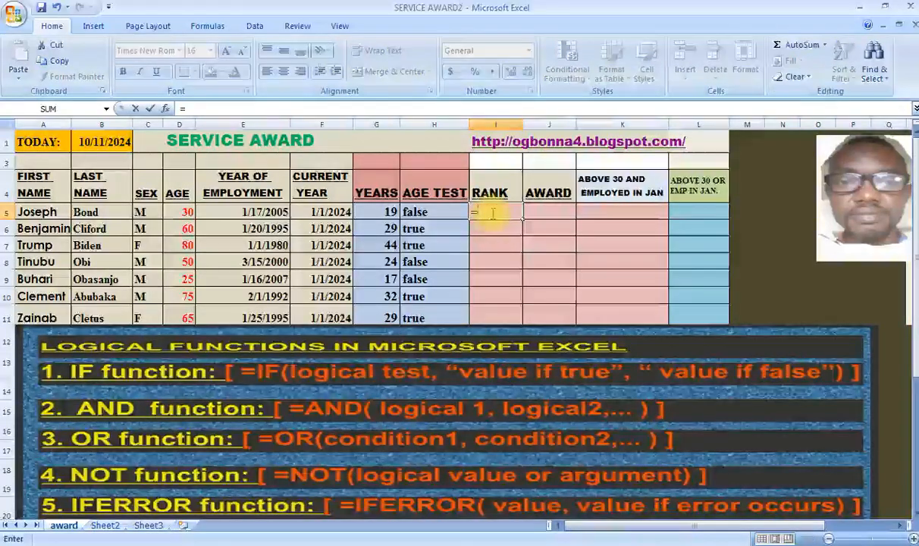
text((e)
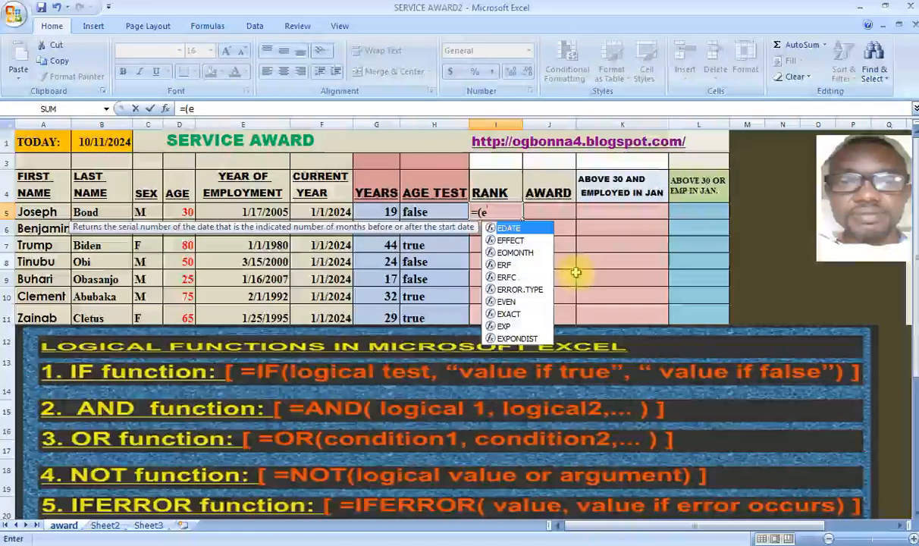
key(BackSpace)
text(d)
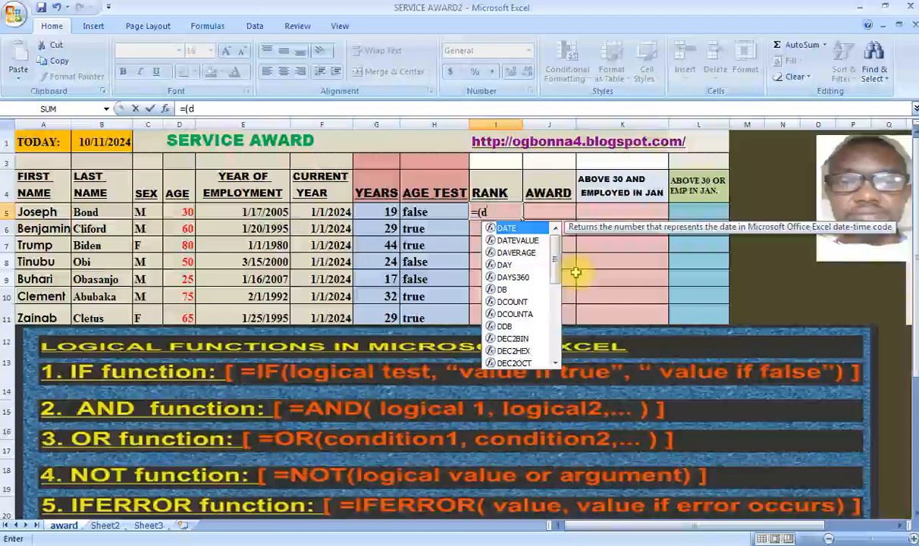
text(5>=)
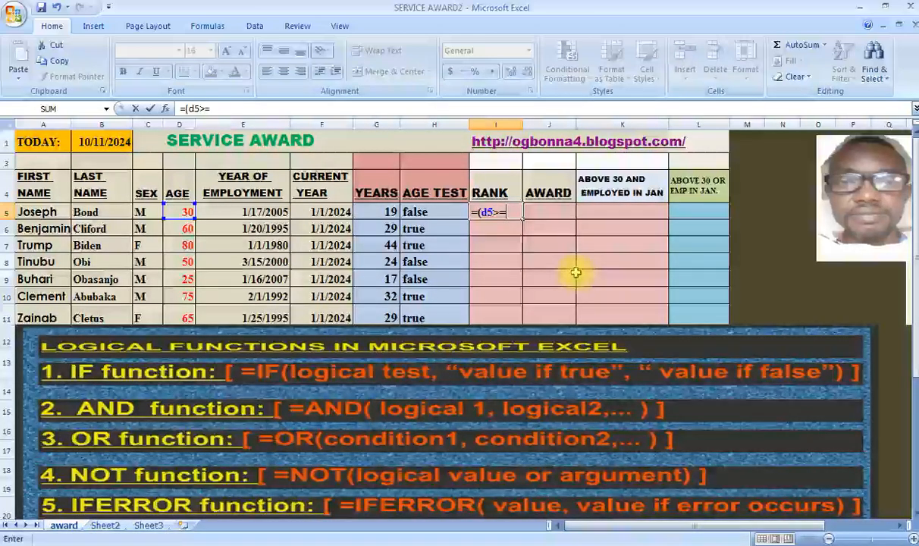
text(50)
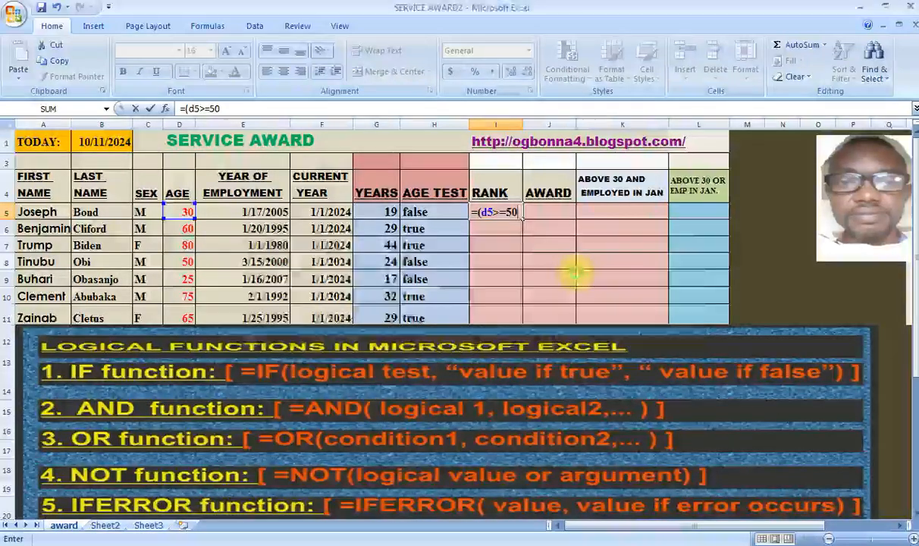
key(Return)
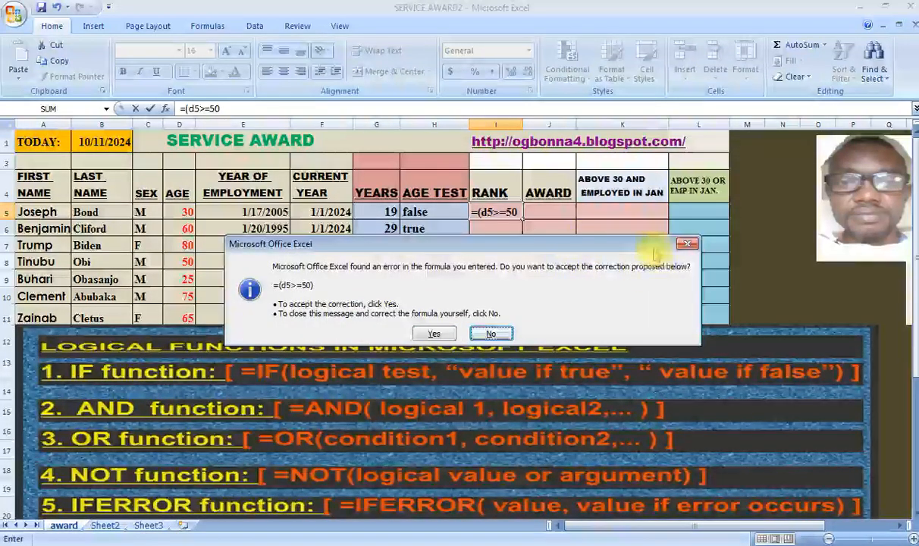
click(688, 244)
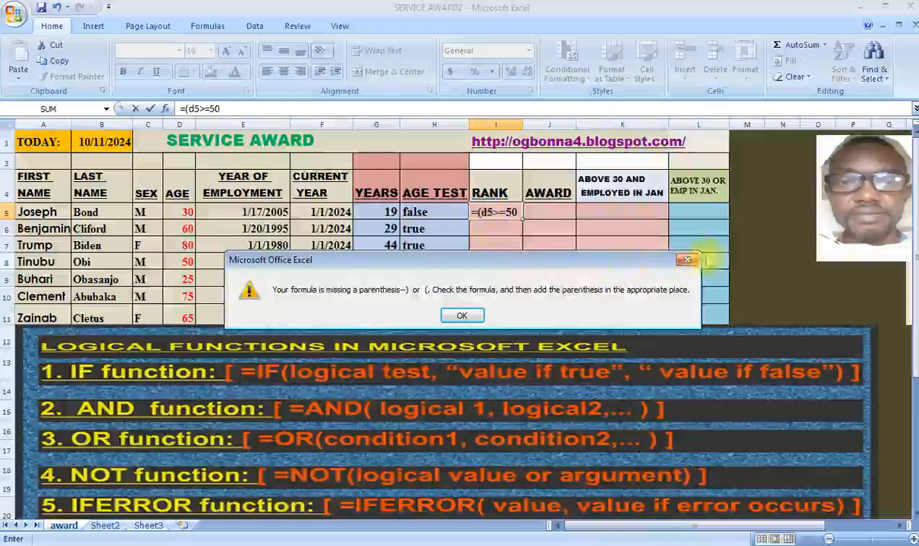
click(687, 259)
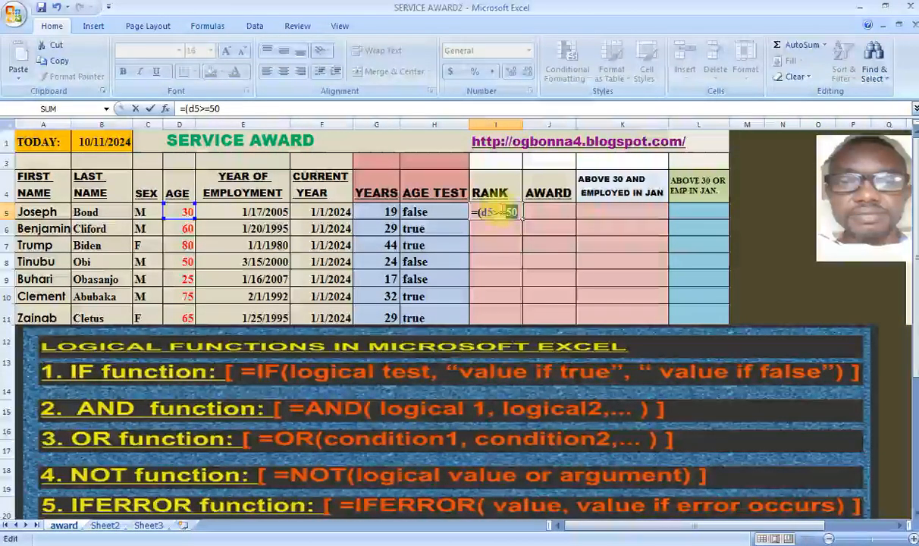
Add the IF function name before the opening bracket of the D5>=50 condition in I5
click(485, 213)
text(if)
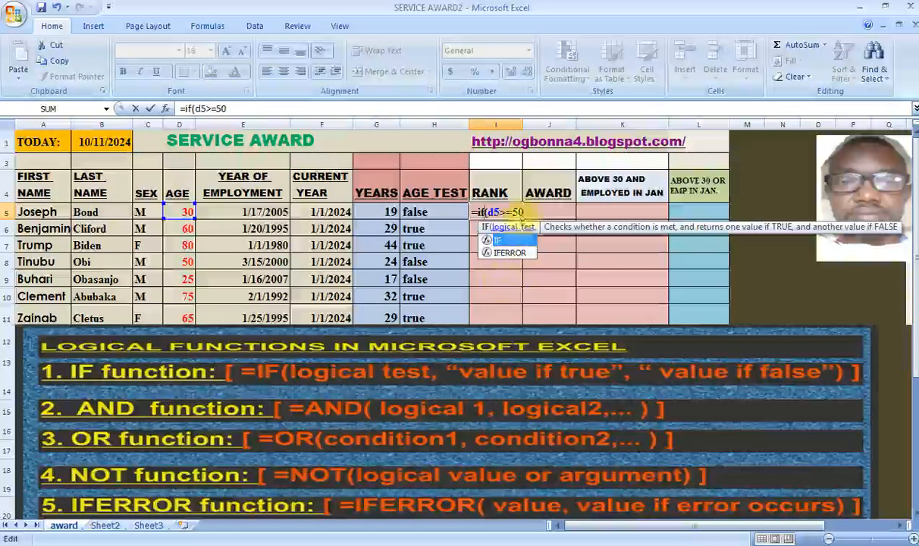
click(523, 213)
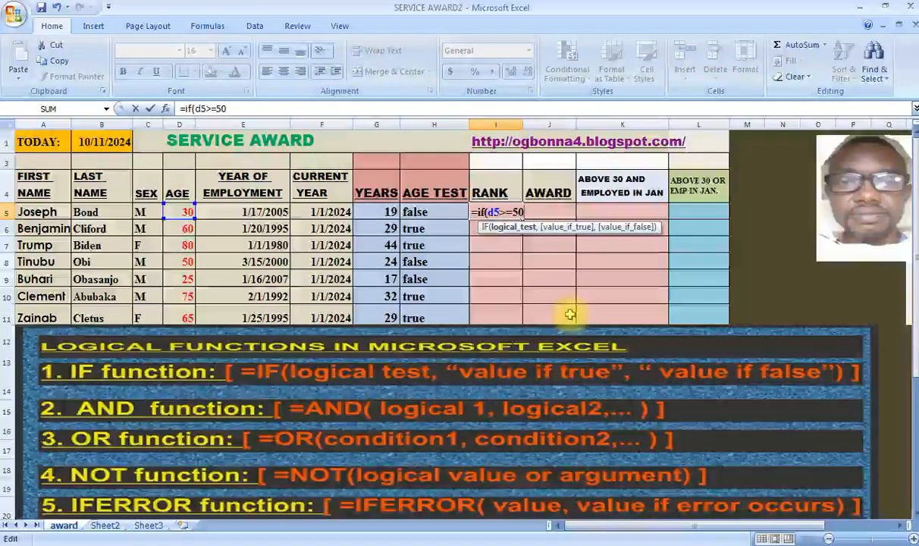
Complete the IF formula in I5 so it returns "SENIOR" when the condition is met and "JUNIOR" otherwise
text(,)
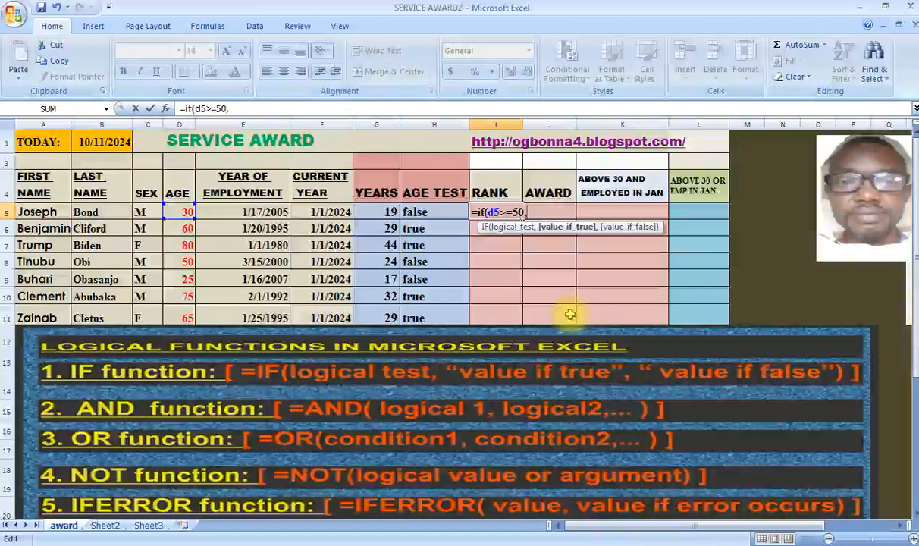
text(SE)
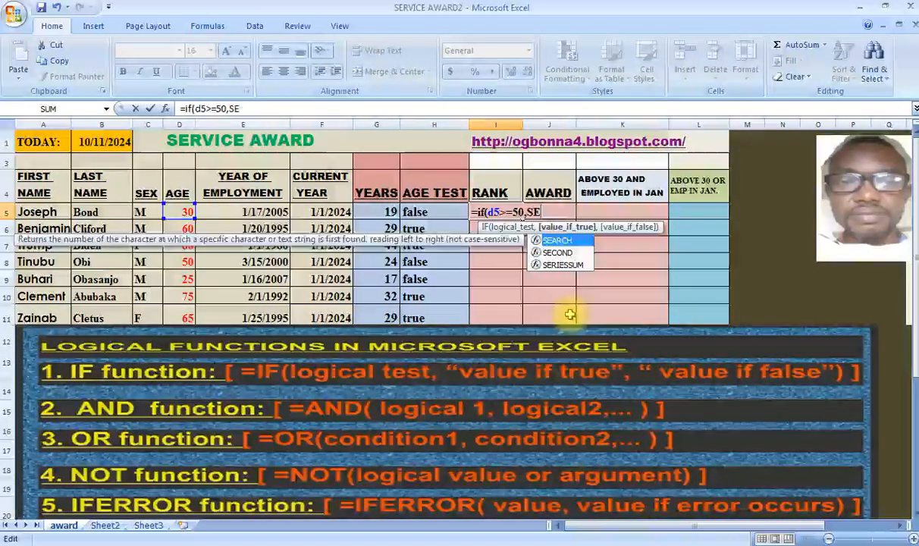
text(NIOR)
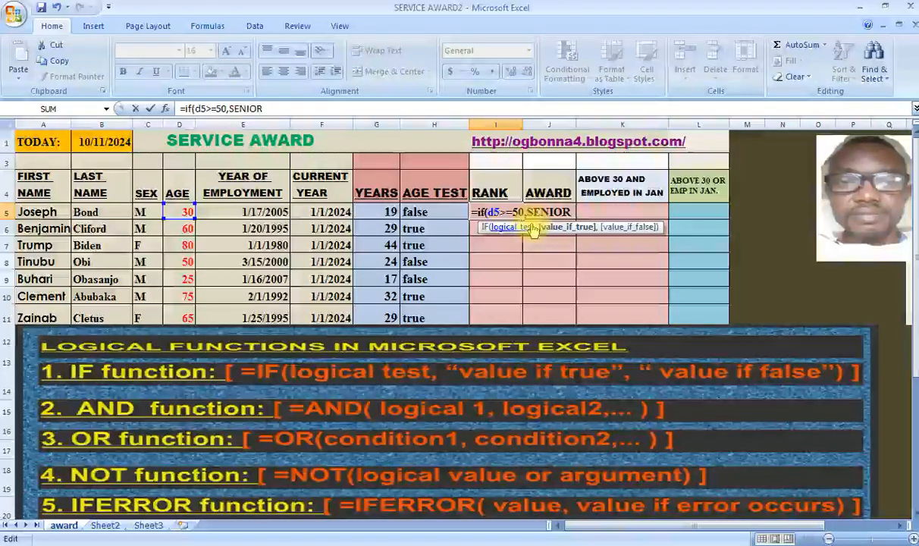
text(")
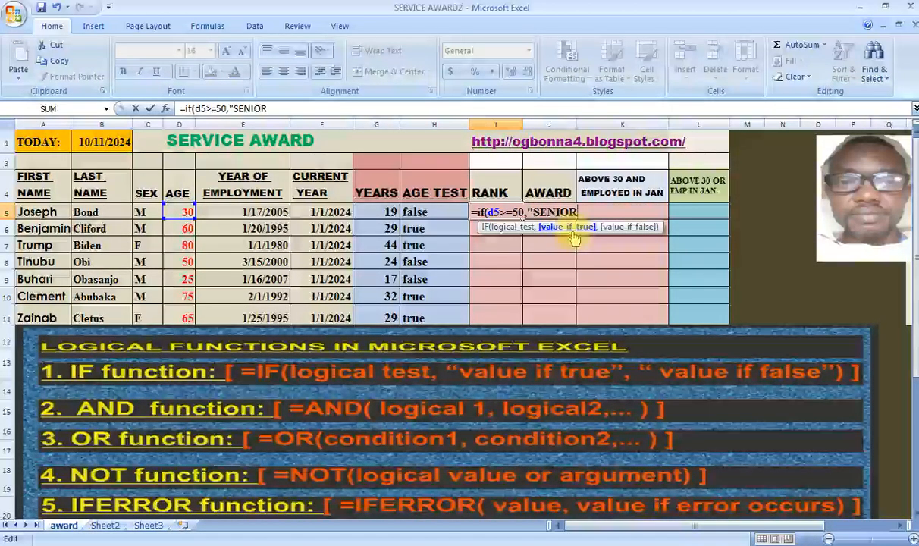
text(",)
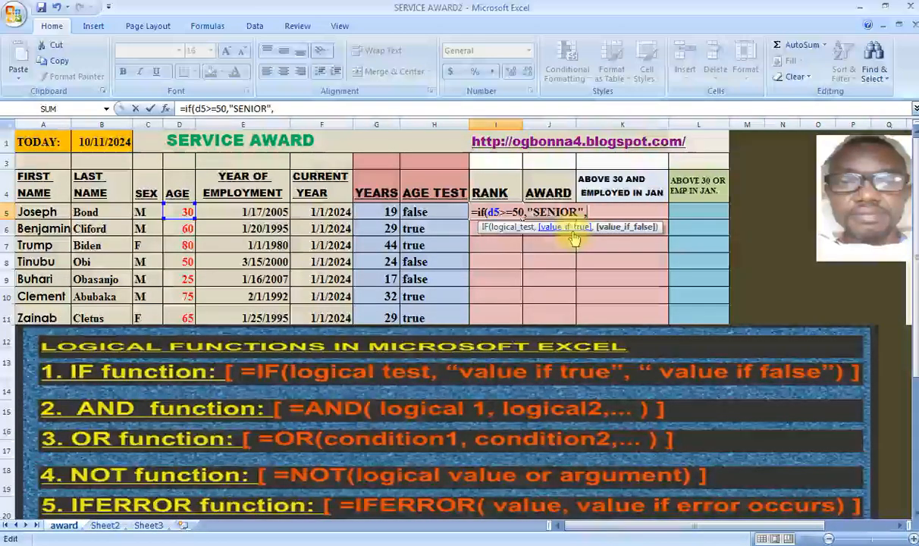
text("JUNIOR)
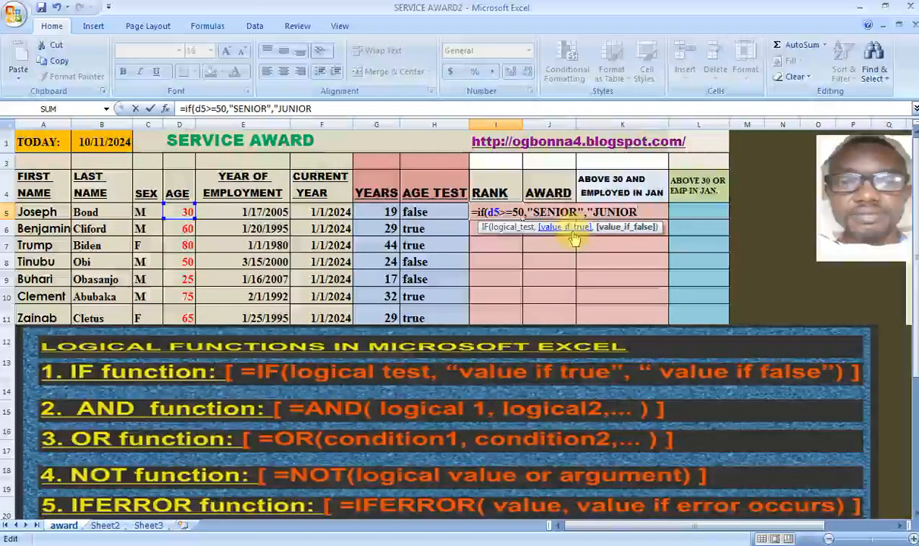
text(")
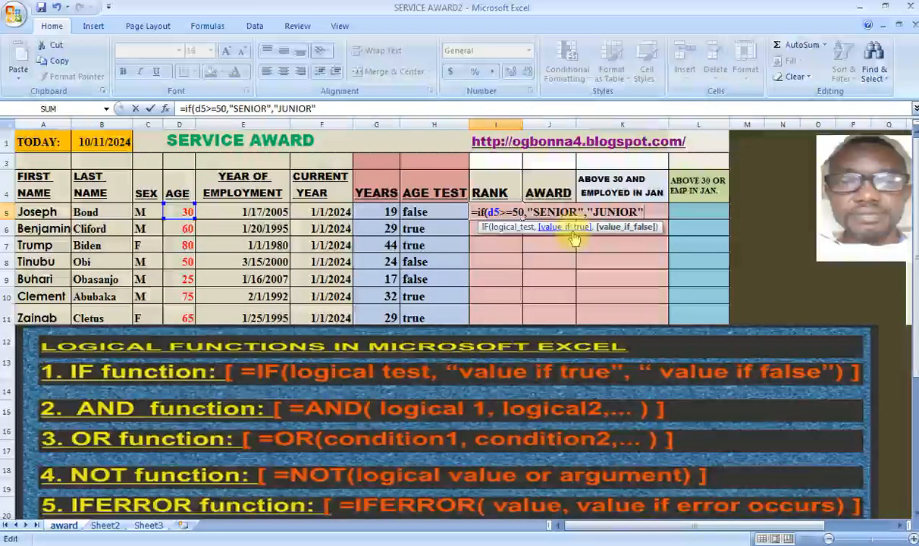
text())
key(Return)
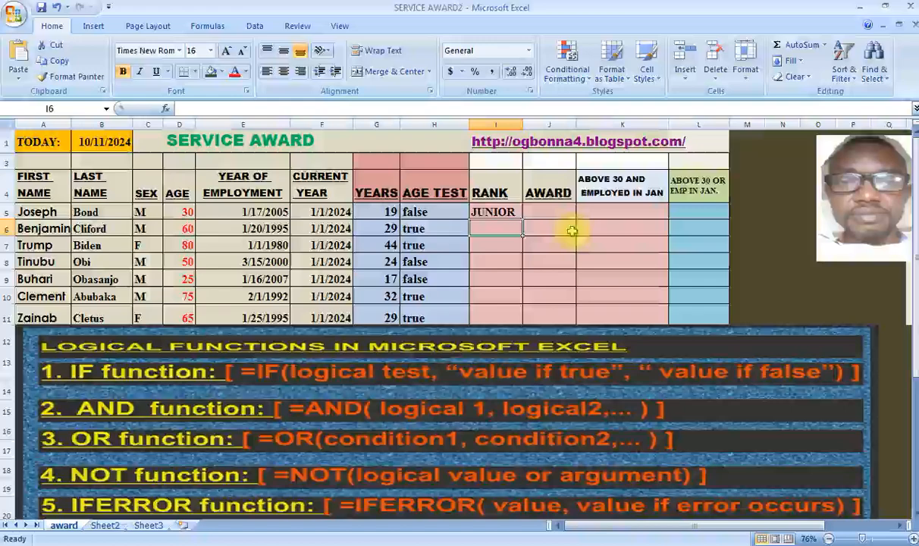
Copy the rank formula from I5 down the RANK column through I11
click(519, 214)
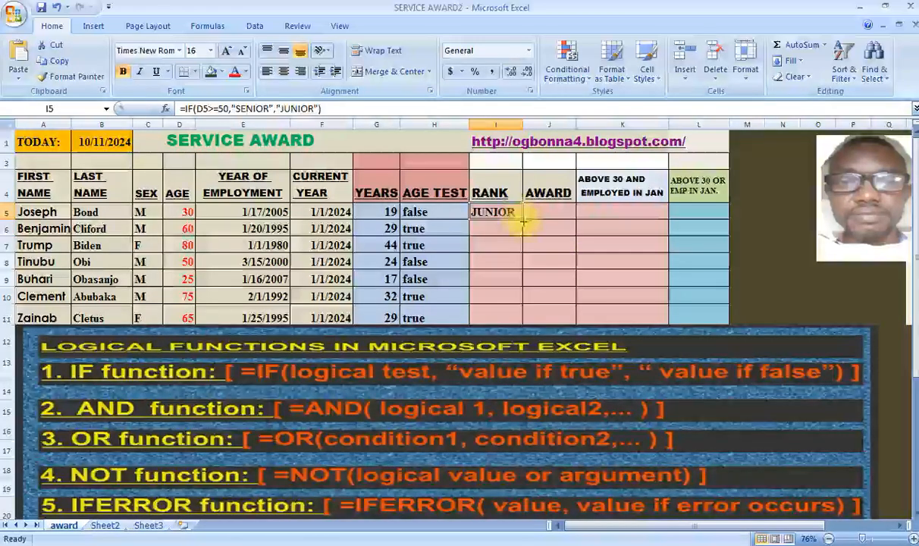
drag(522, 219, 516, 319)
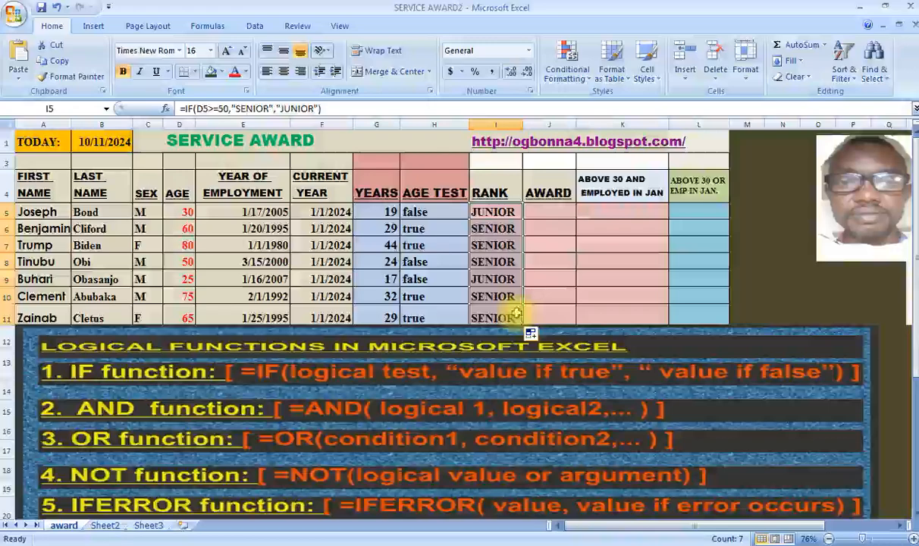
Compare the ages in rows 5 and 6 with their RANK results
click(183, 211)
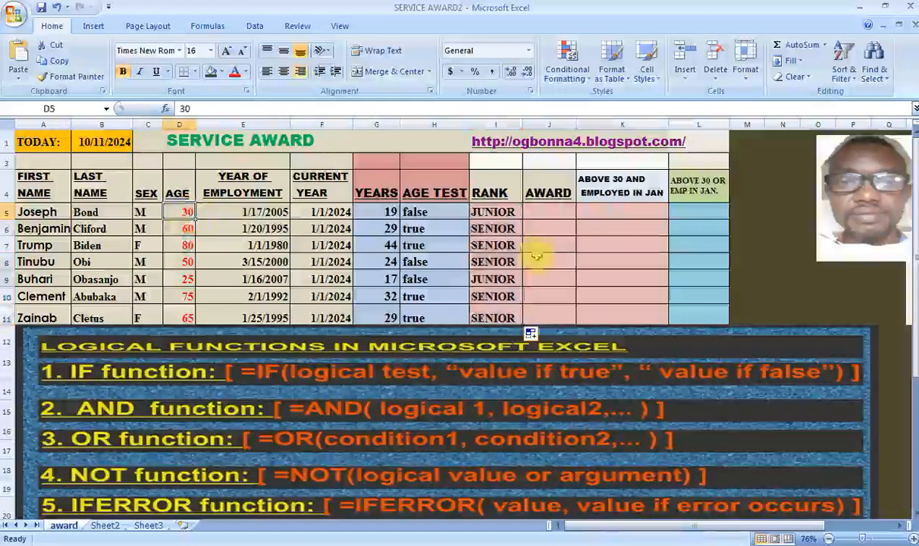
click(494, 212)
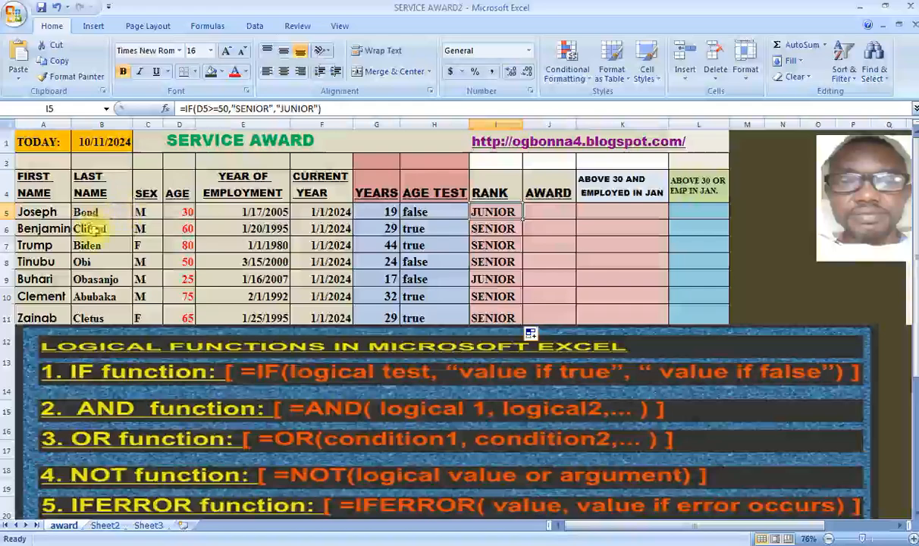
click(179, 229)
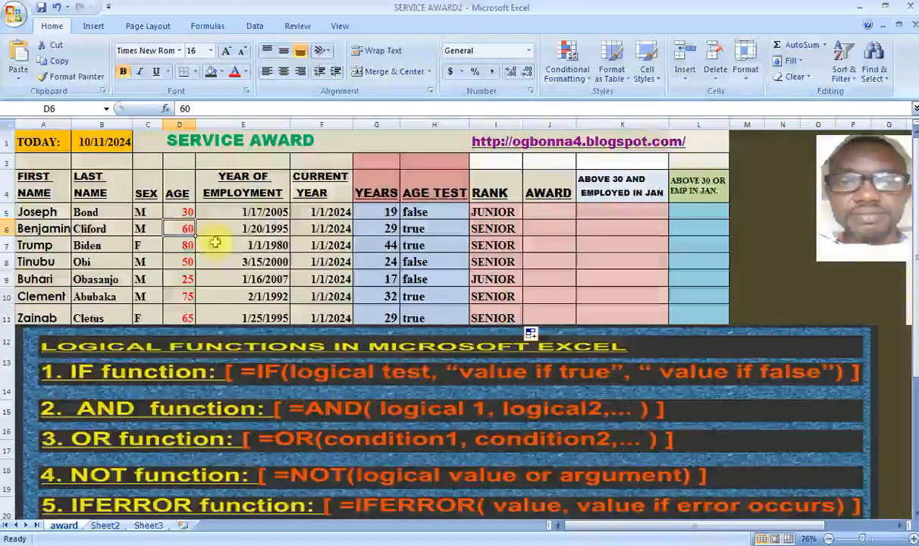
click(513, 229)
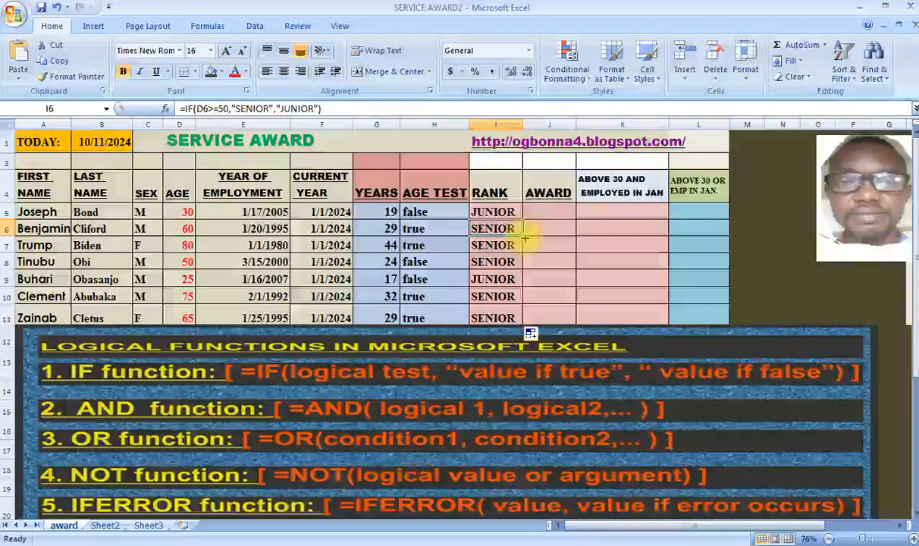
Insert the IF function into the AWARD cell J5 through the function wizard
click(549, 213)
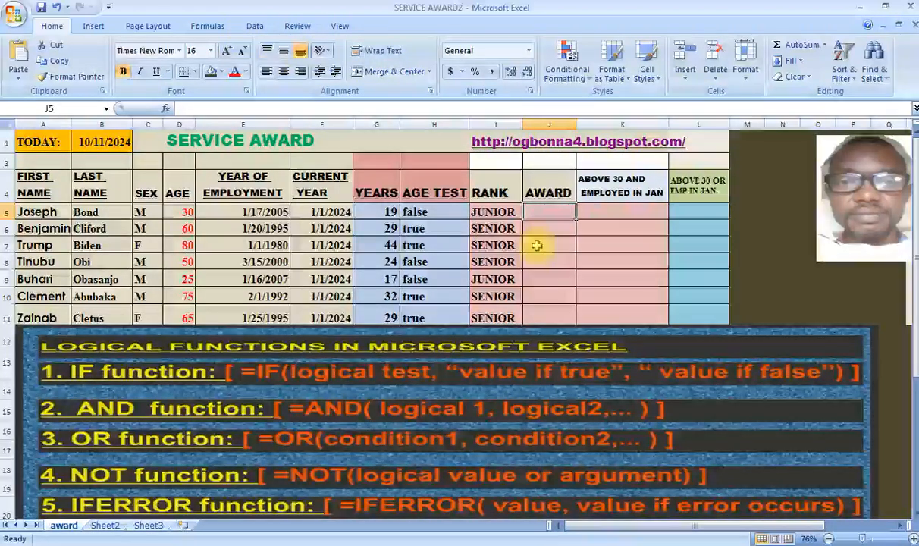
click(209, 27)
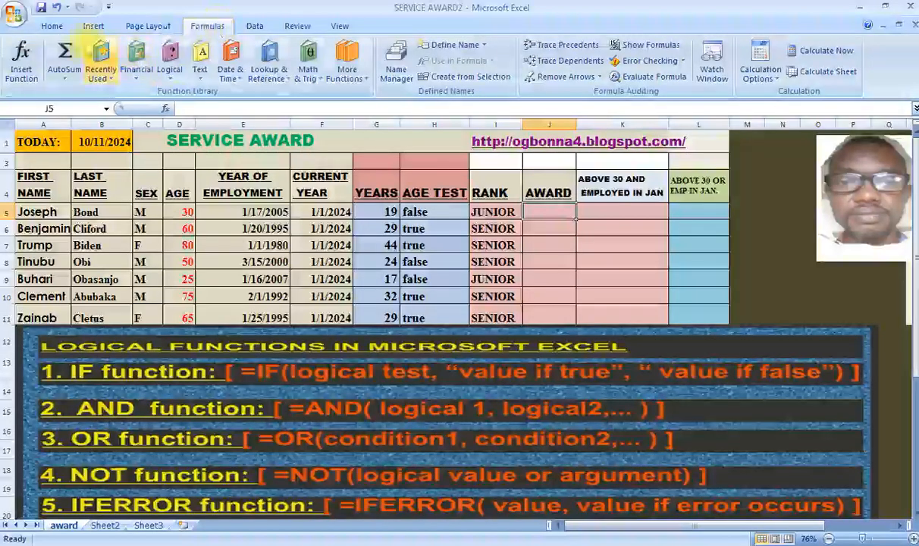
click(22, 73)
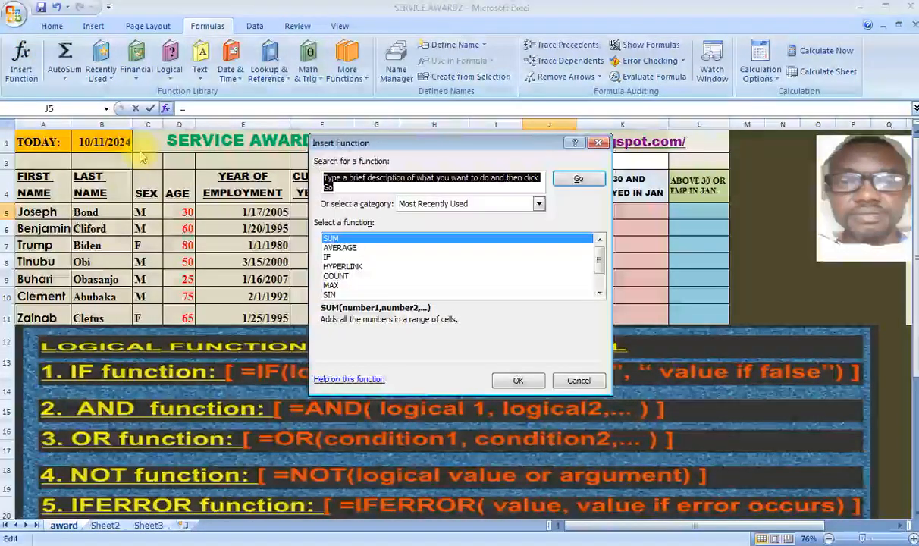
click(327, 258)
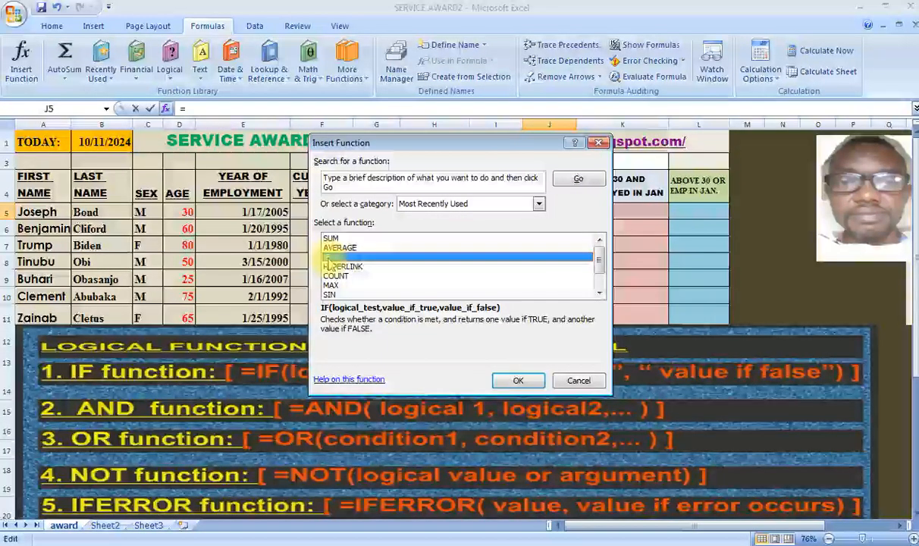
click(517, 382)
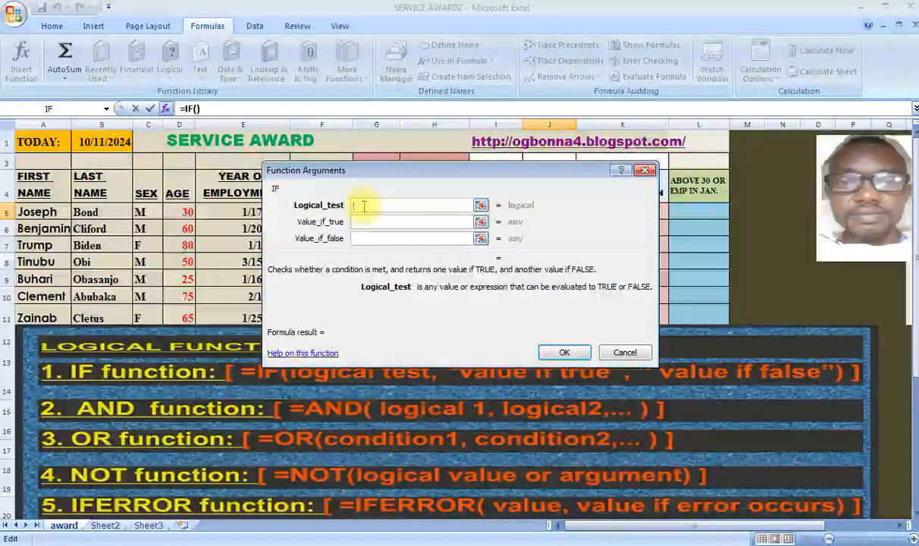
Set the IF function's logical test for J5 to D5>=50, keeping the employee rows in view
drag(400, 179, 403, 263)
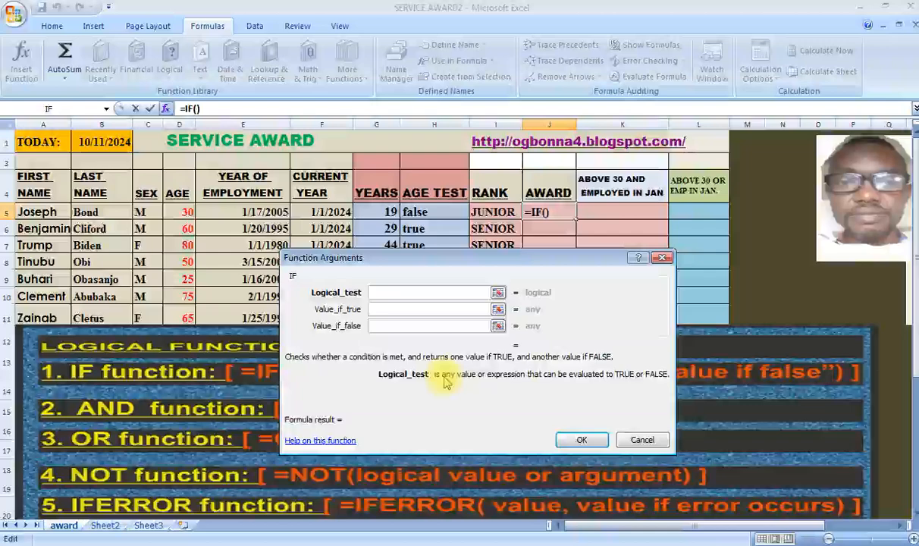
text(D)
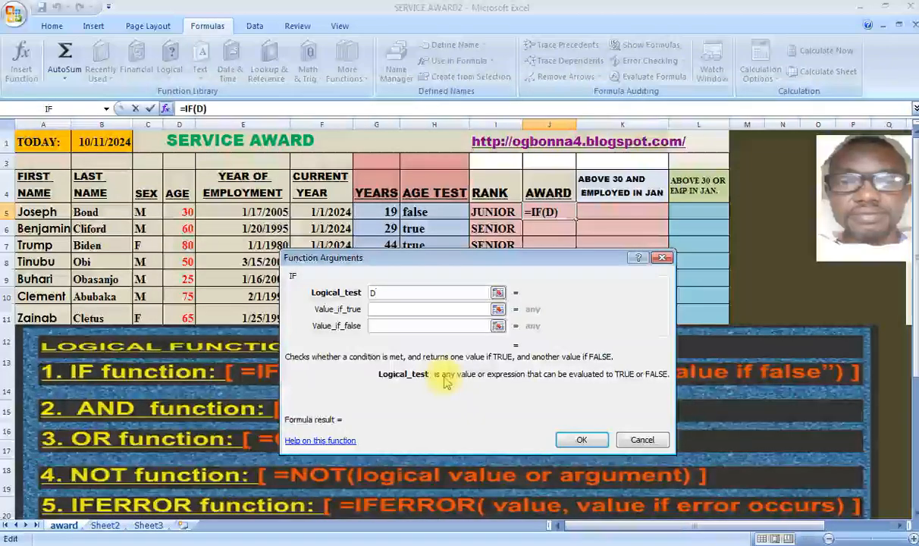
text(5)
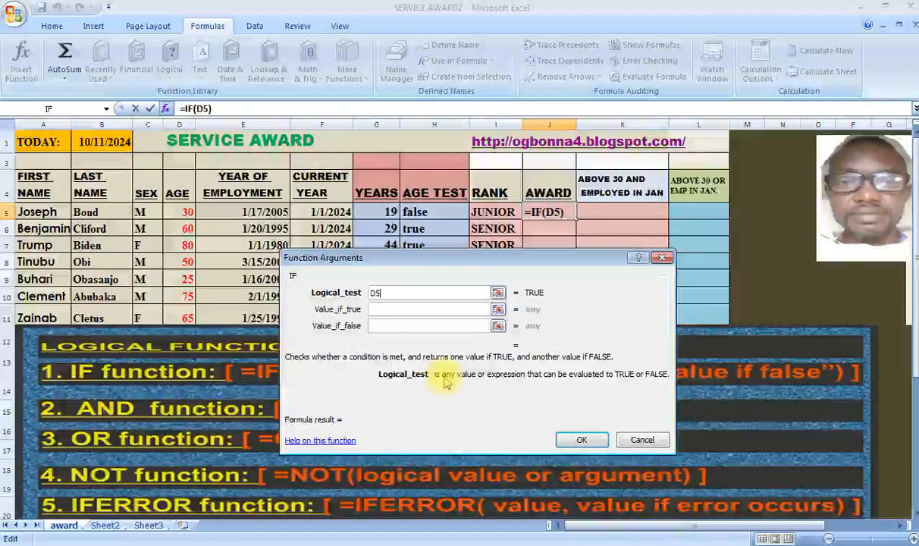
text(>)
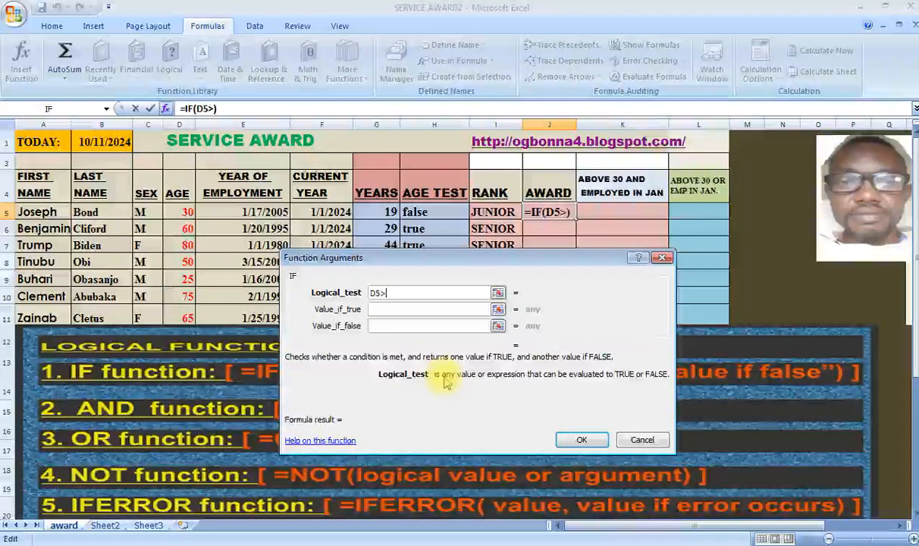
text(=5)
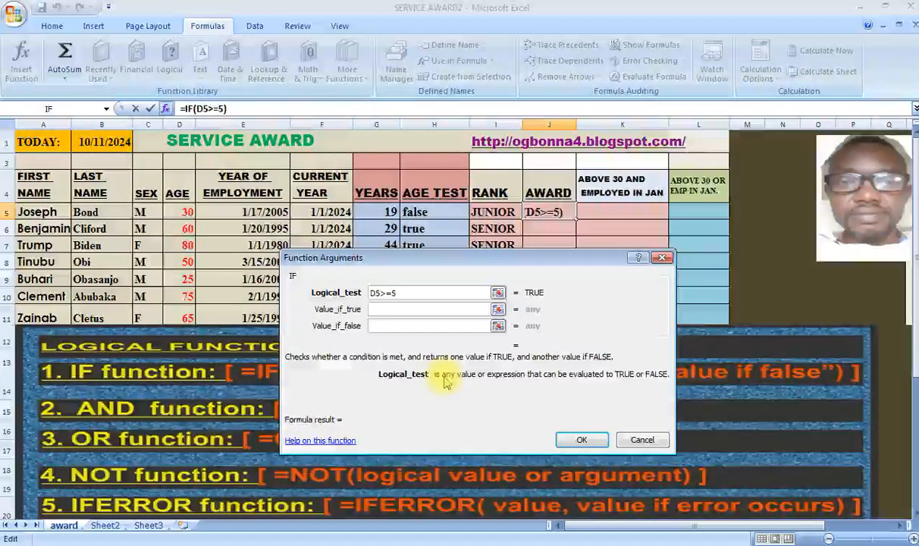
text(0)
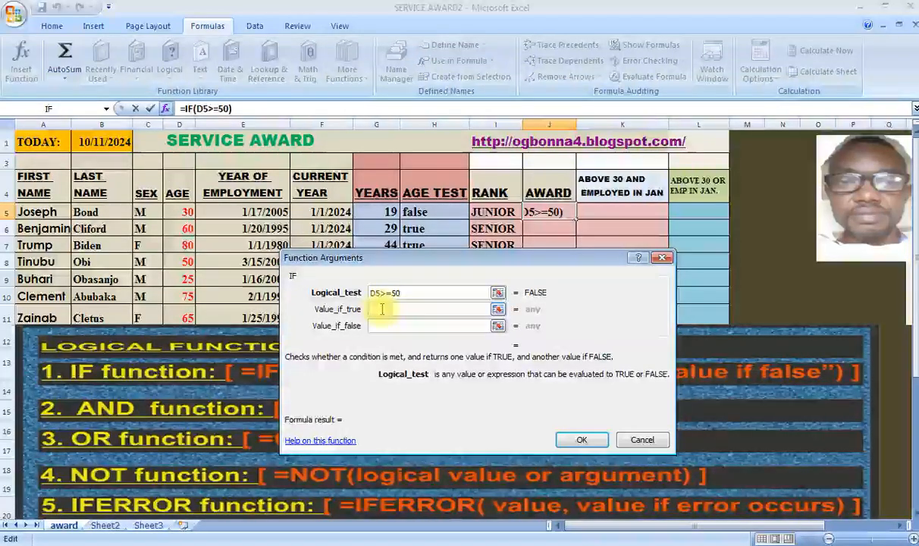
Return "V.BOOT" when the test is true and "I PHONE" when false, and copy the J5 formula down through J11
click(382, 310)
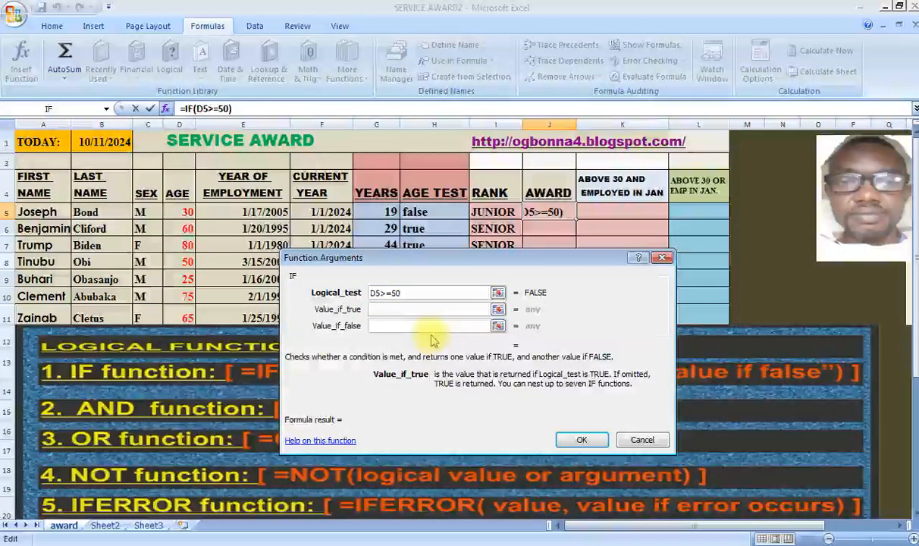
text(V.)
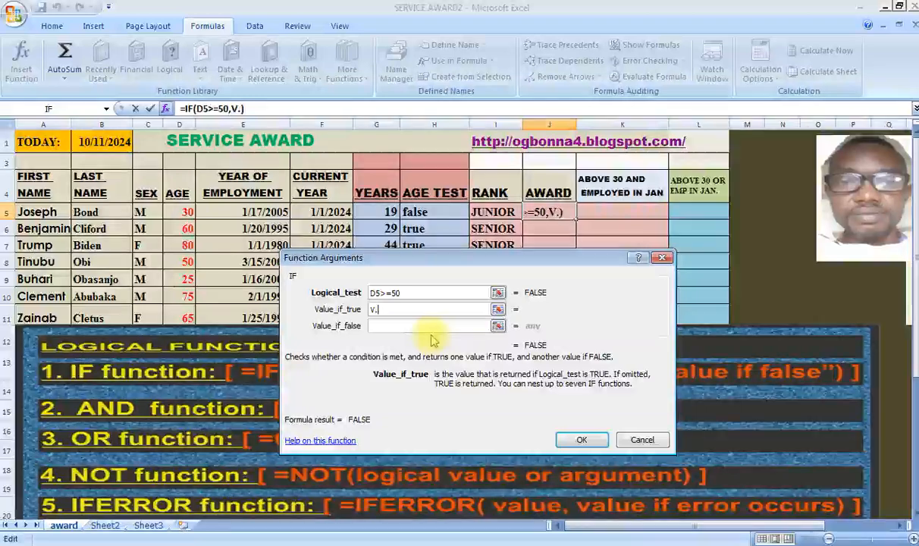
text(BOOT)
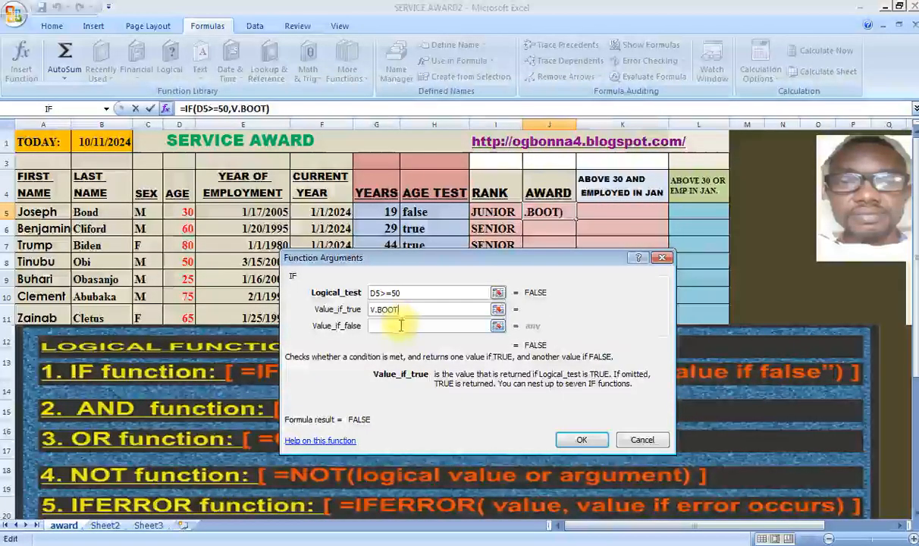
click(400, 325)
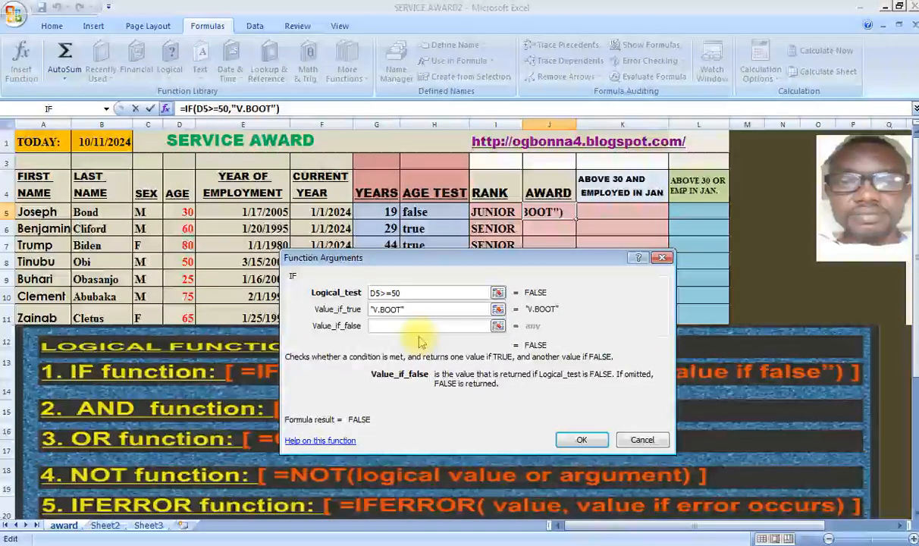
text(I P)
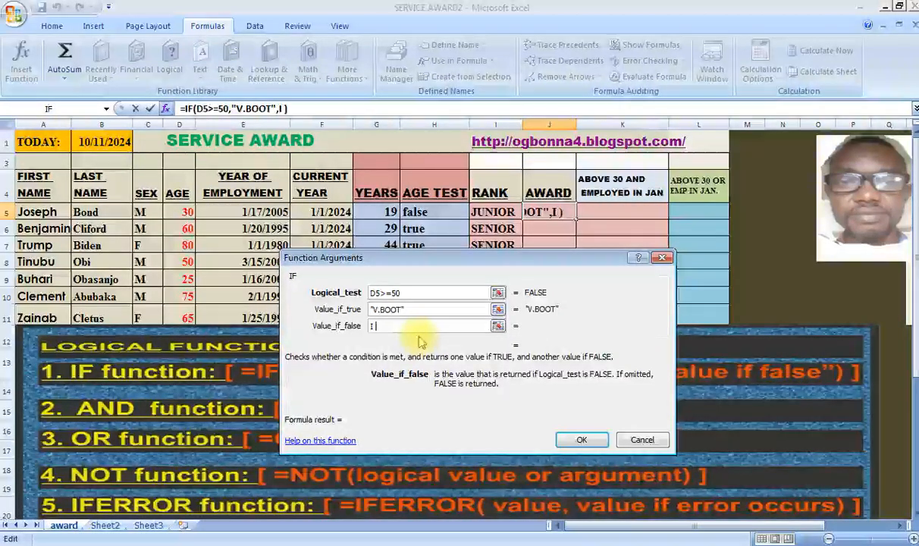
text(HONE)
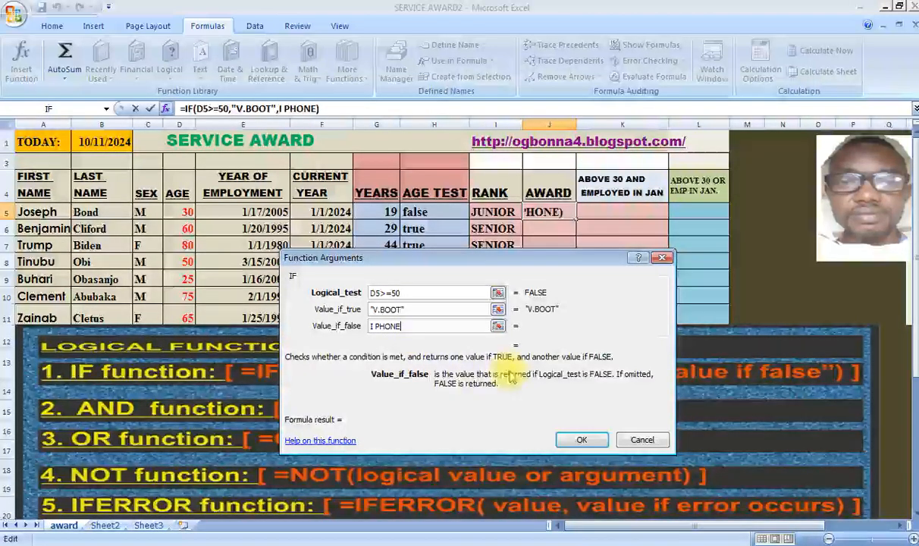
click(457, 309)
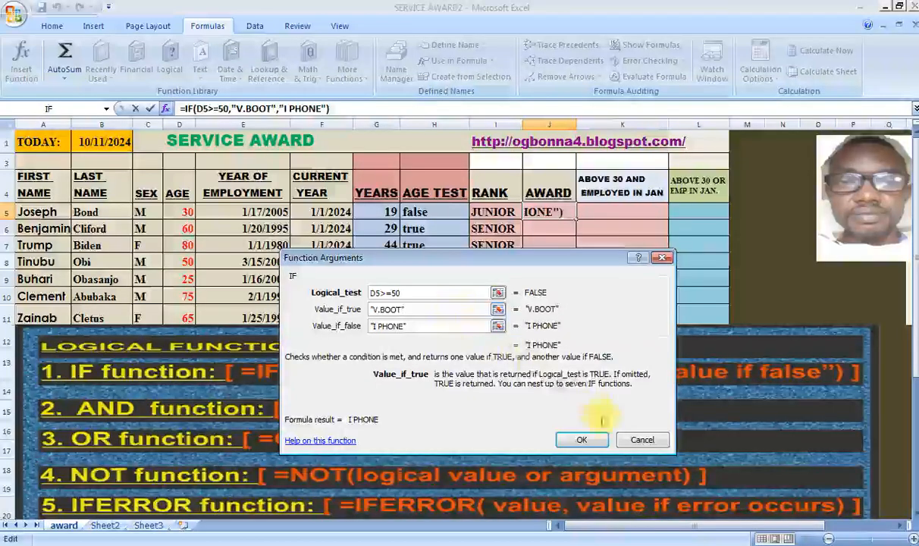
click(584, 440)
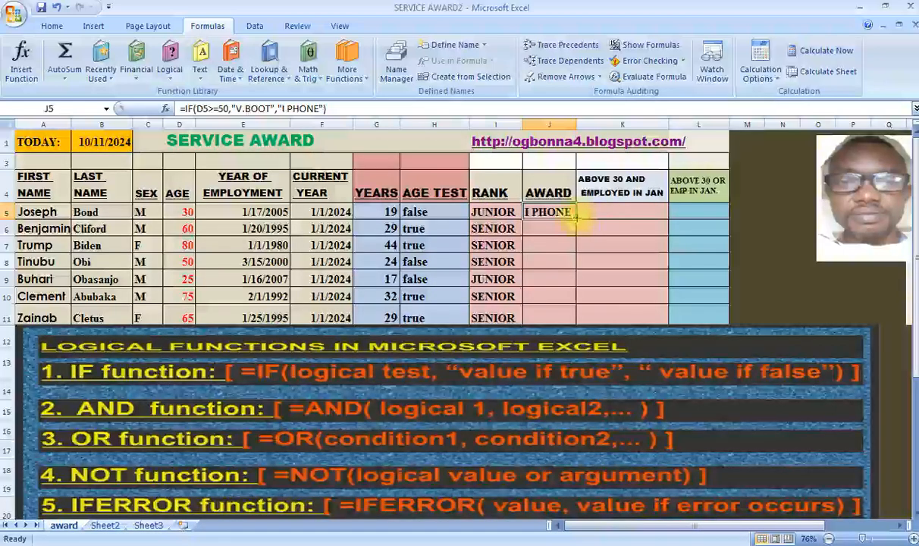
drag(577, 220, 572, 319)
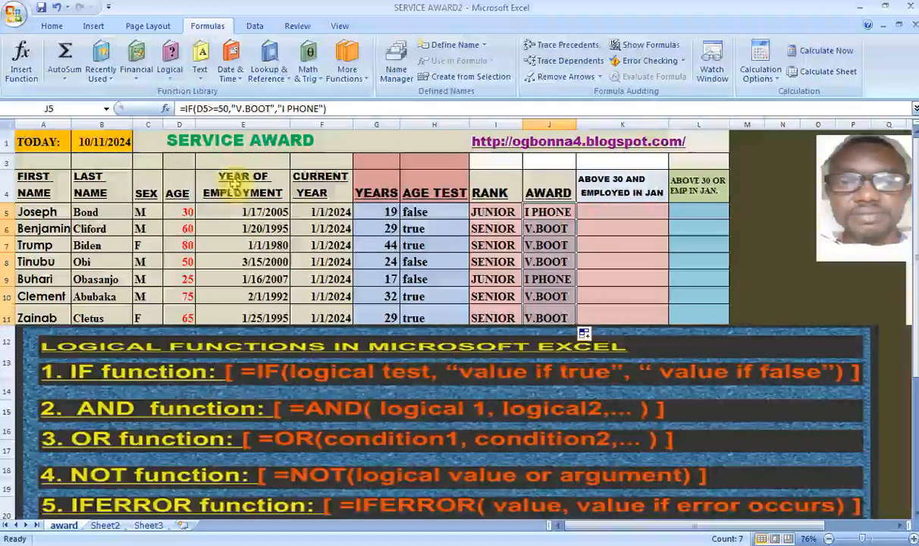
Examine the AGE and YEAR OF EMPLOYMENT columns as the two criteria for the AND test
click(180, 212)
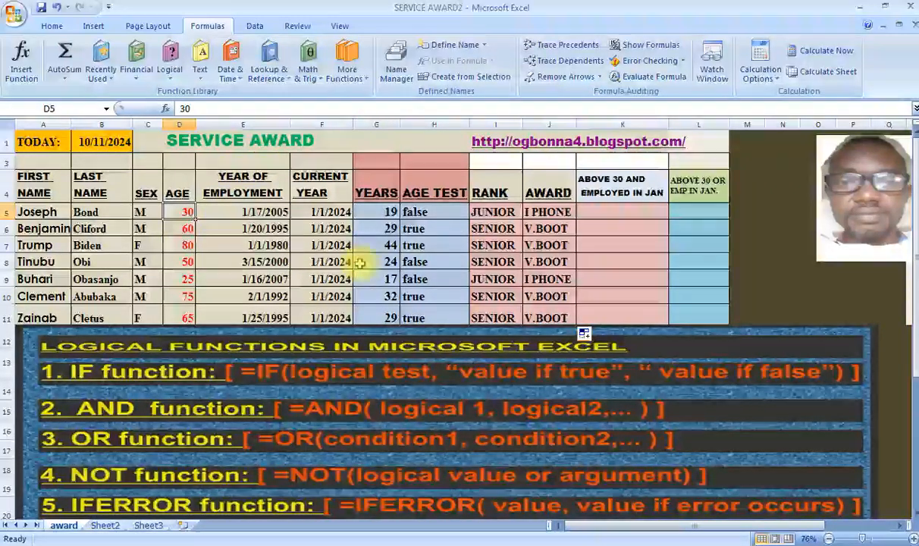
click(182, 123)
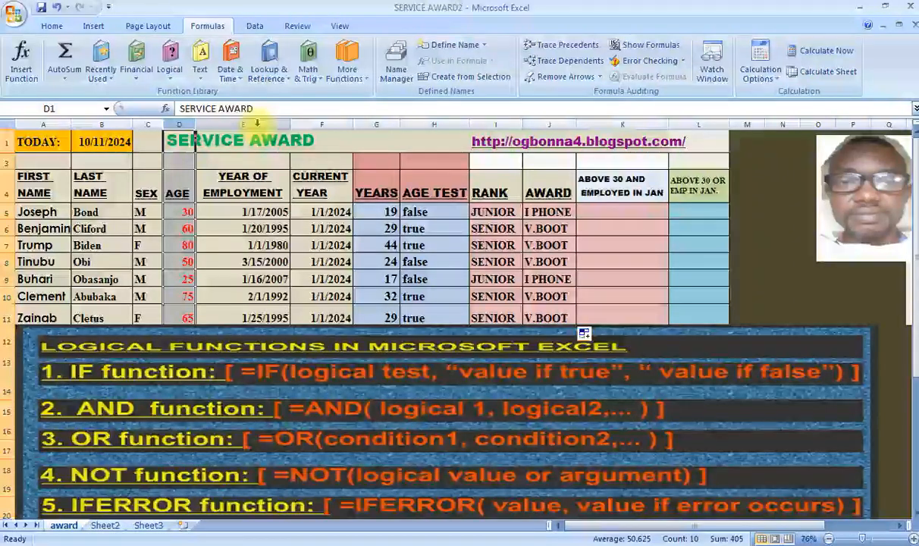
click(257, 123)
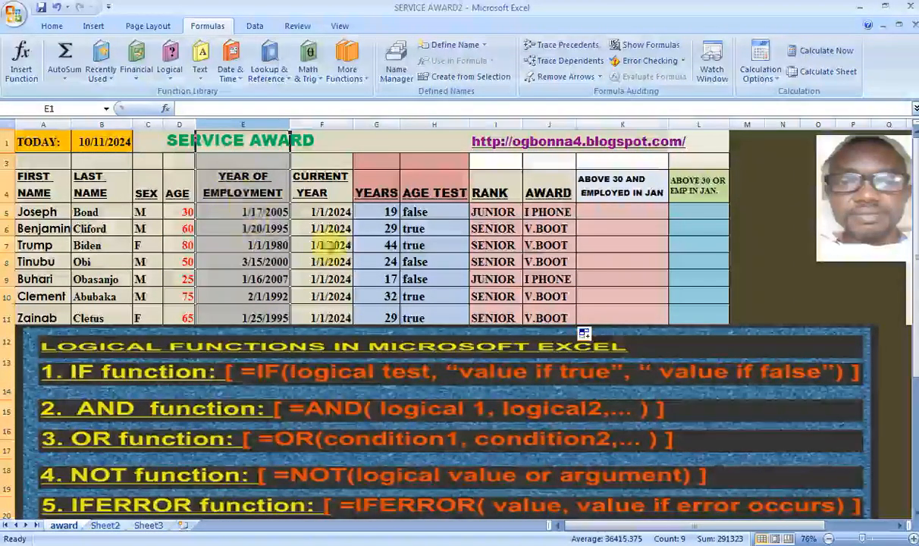
Start an AND formula in K5 under ABOVE 30 AND EMPLOYED IN JAN with the first condition D5>=30
click(612, 212)
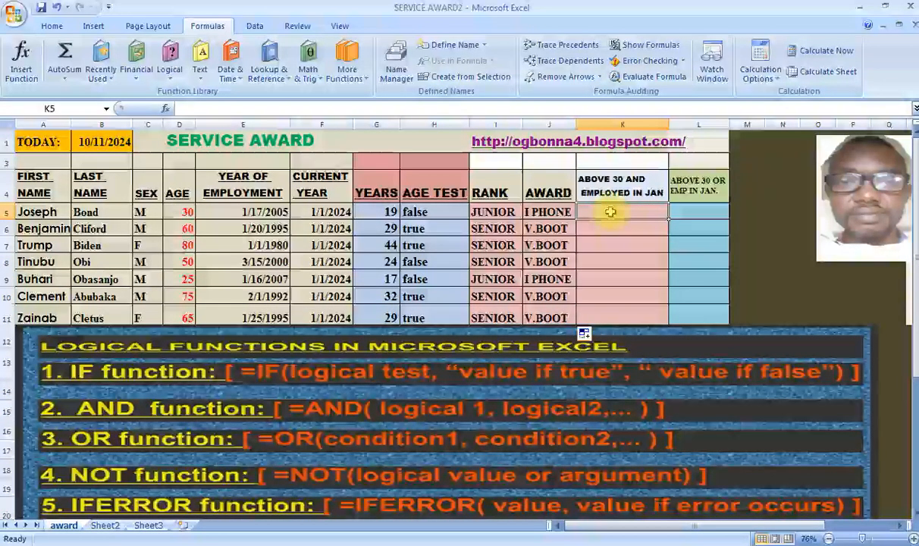
text(=)
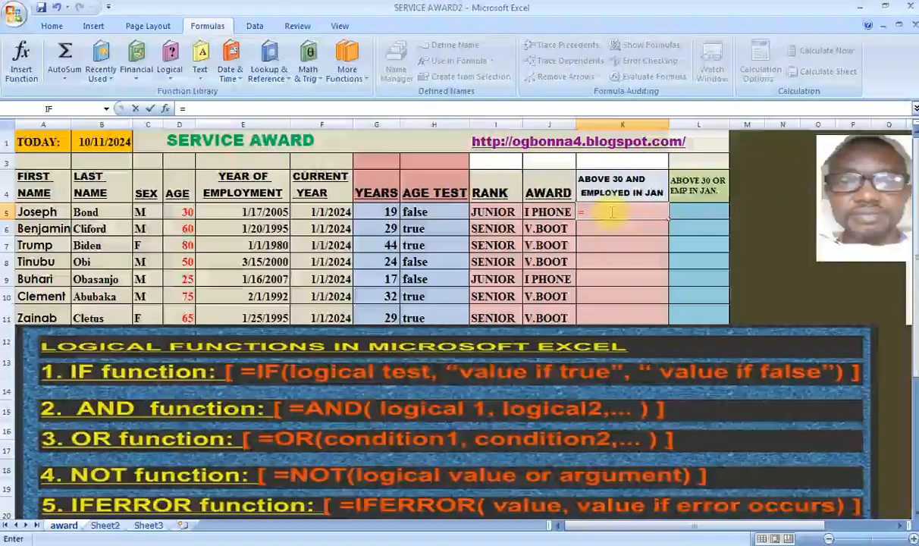
text(AD)
key(BackSpace)
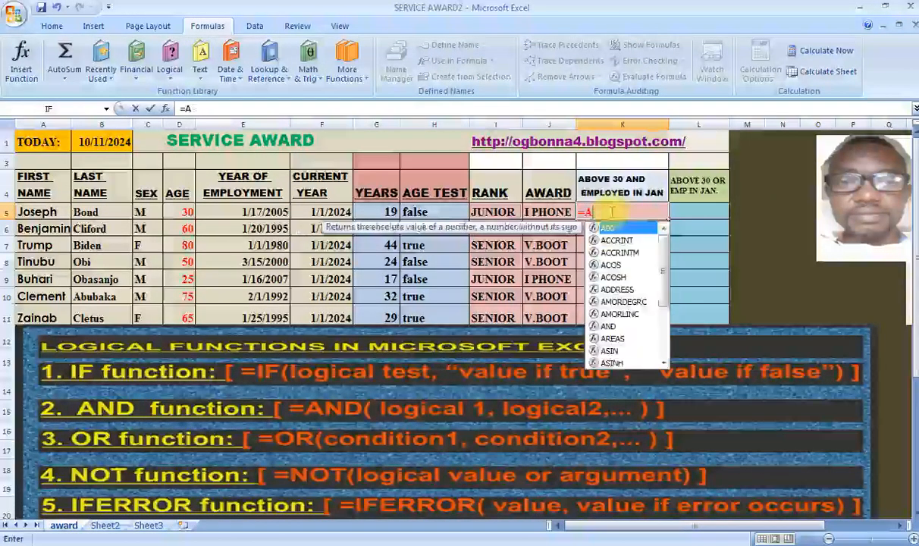
text(ND)
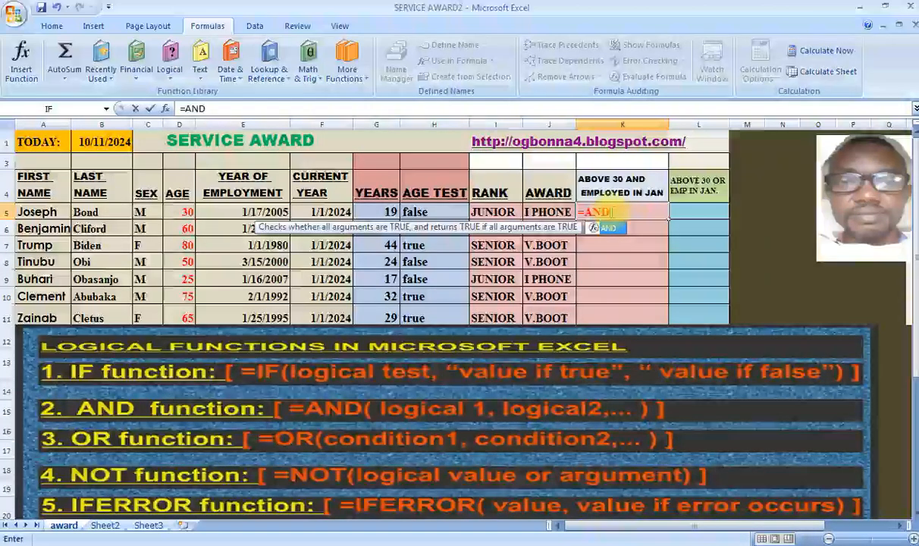
text(()
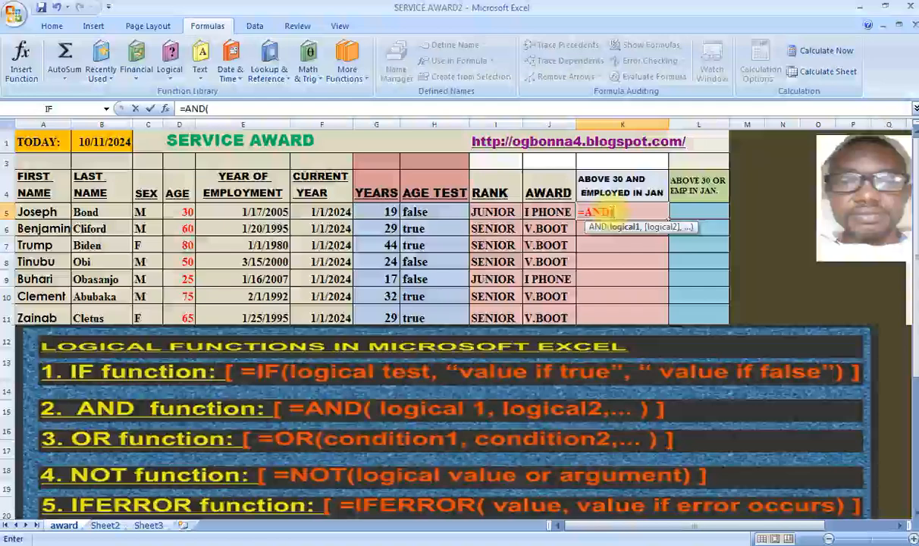
text(D)
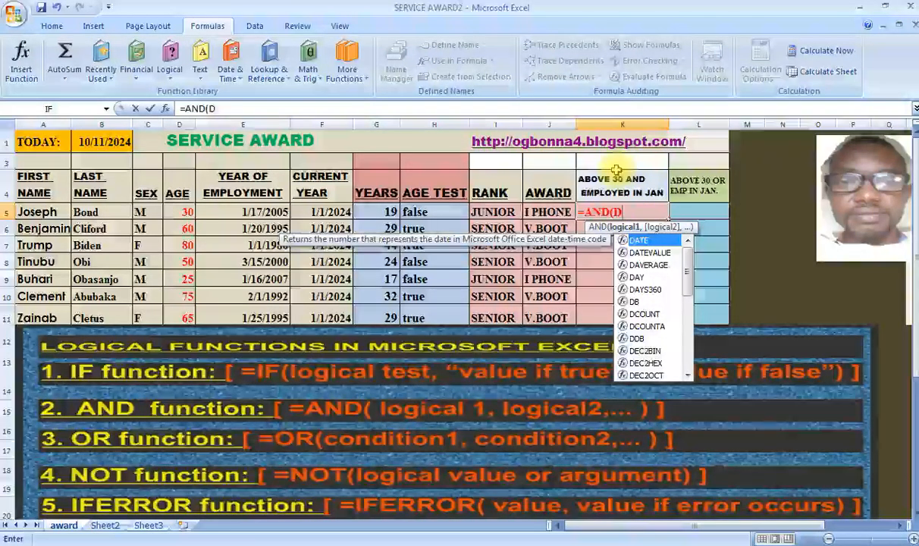
text(5)
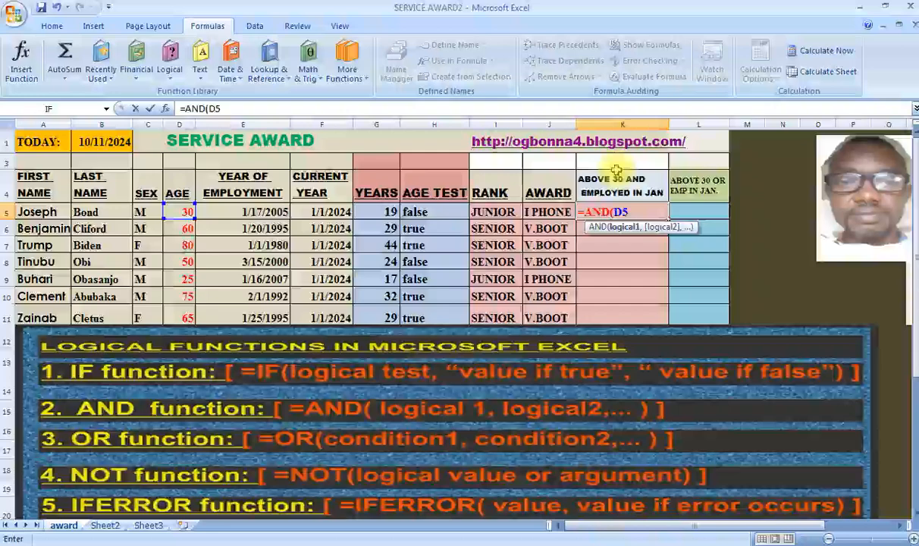
text(.)
key(BackSpace)
text(>=3)
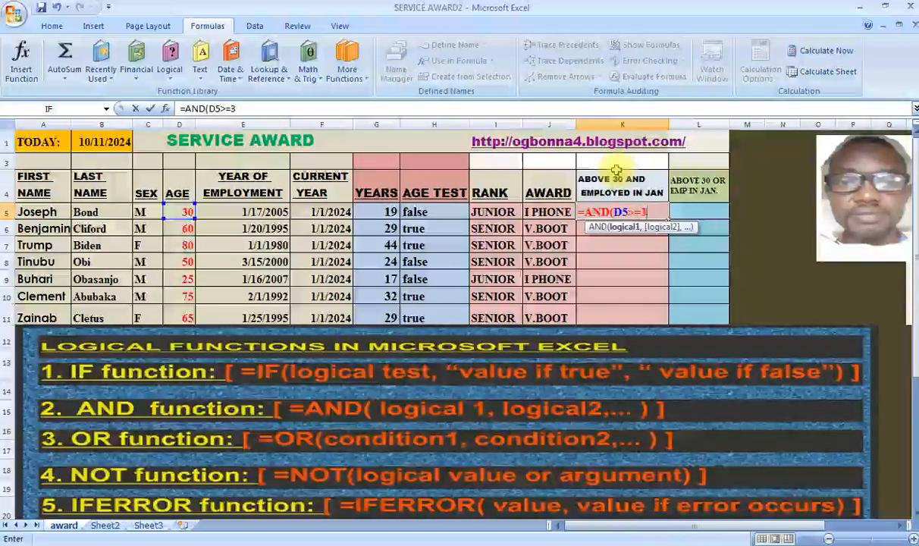
text(0)
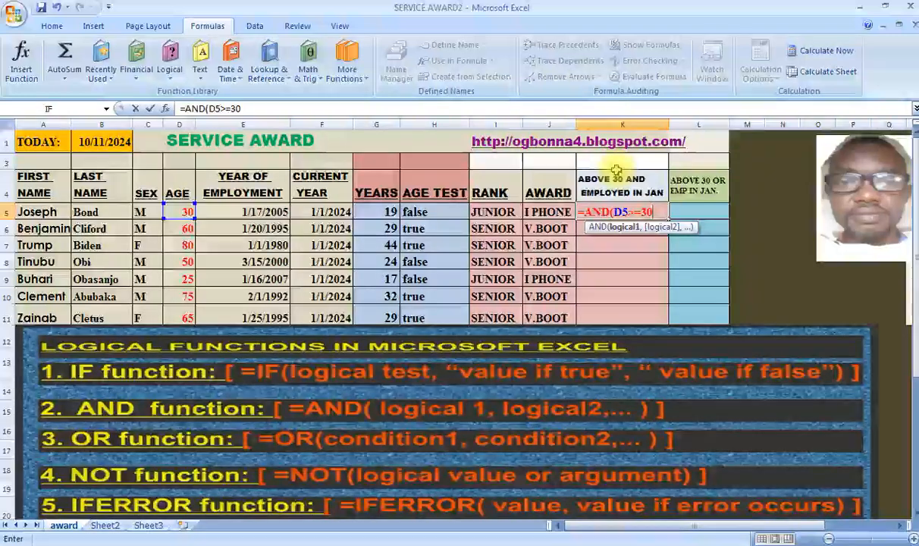
Add MONTH(E6)=1 as the second condition of the AND formula in K5, and copy the formula down through K11
text(,)
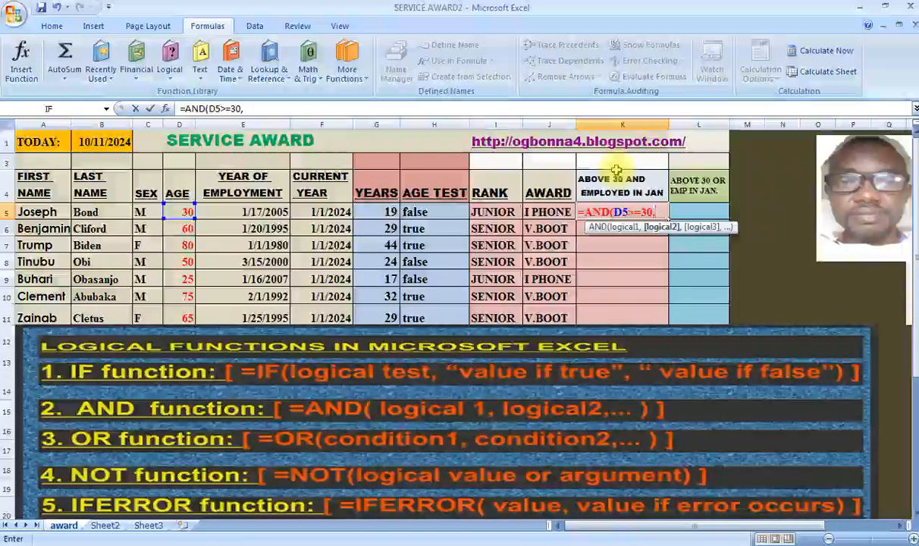
text(MO)
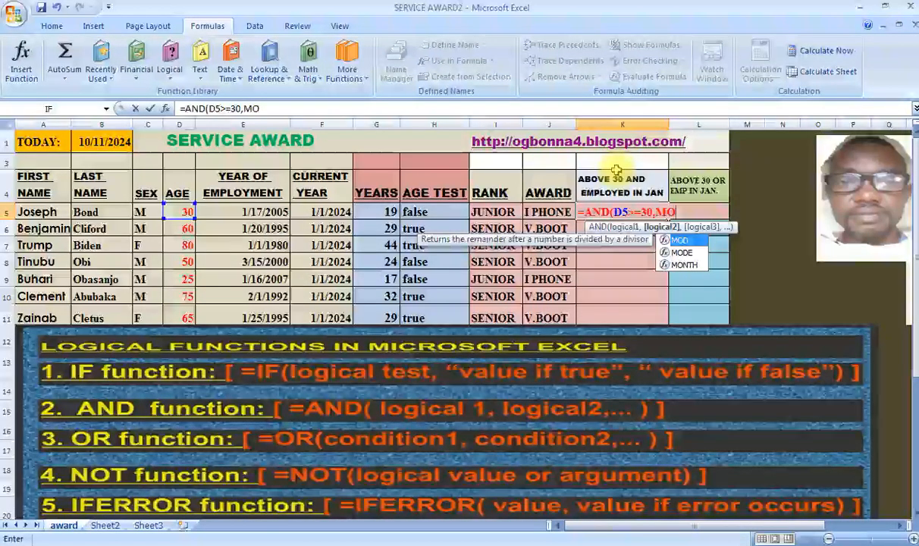
text(NT)
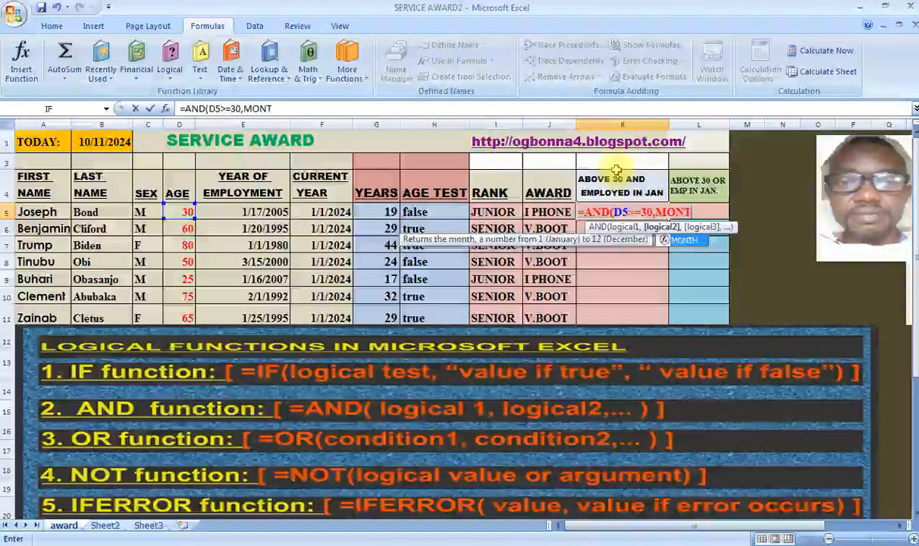
text(H)
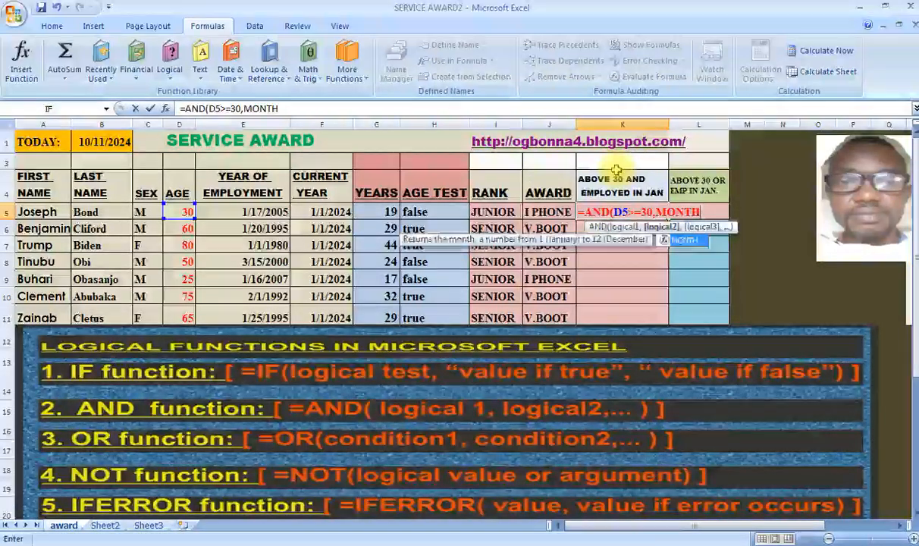
text(()
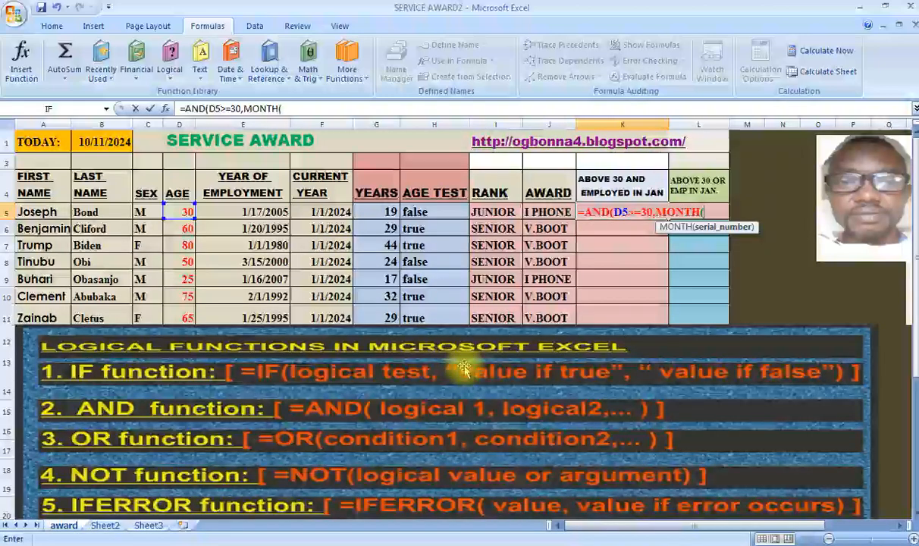
text(E)
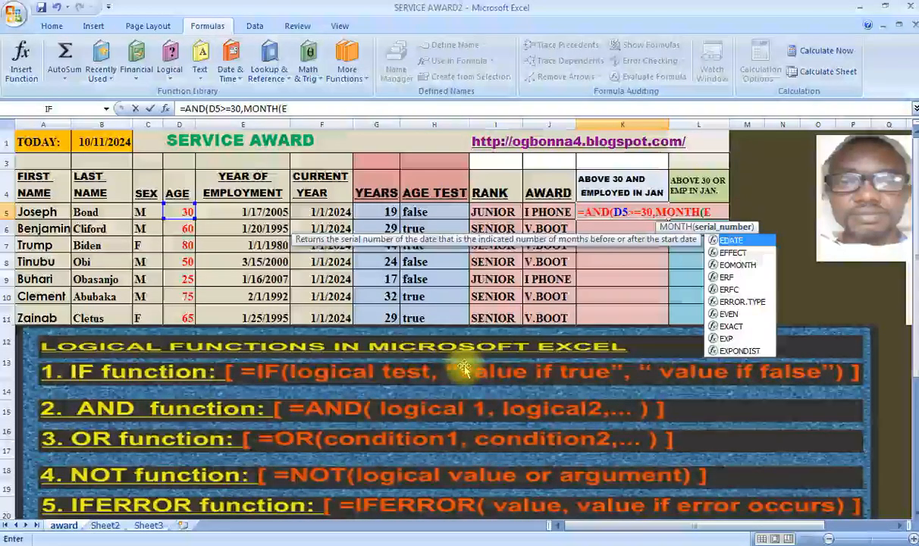
text(6)
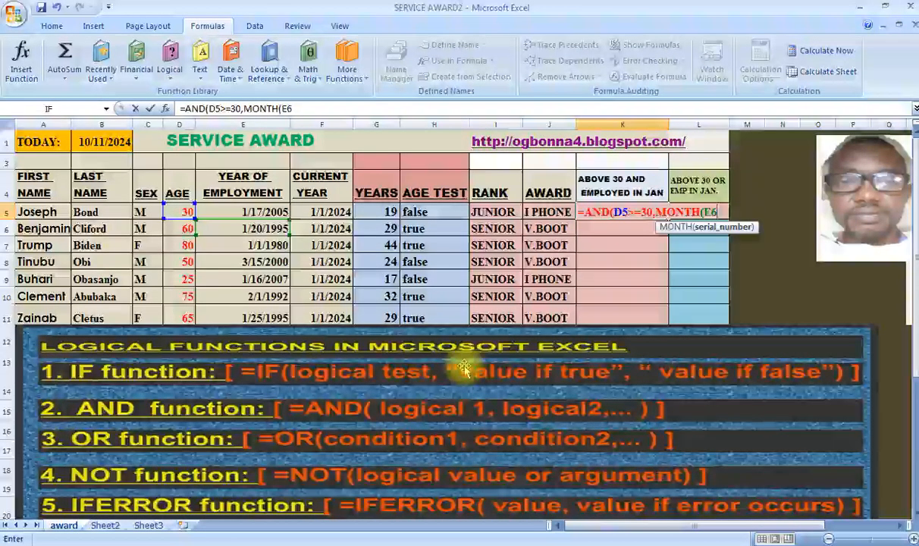
text())
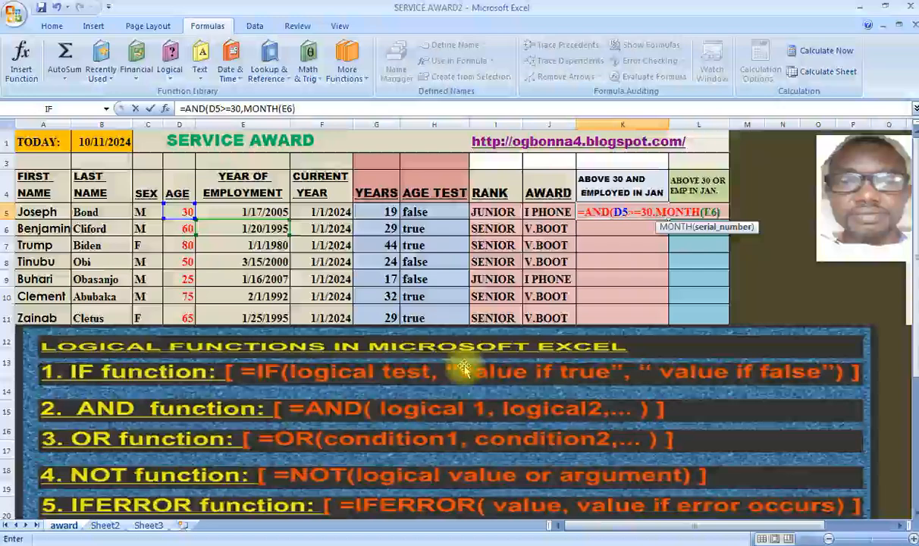
text(=)
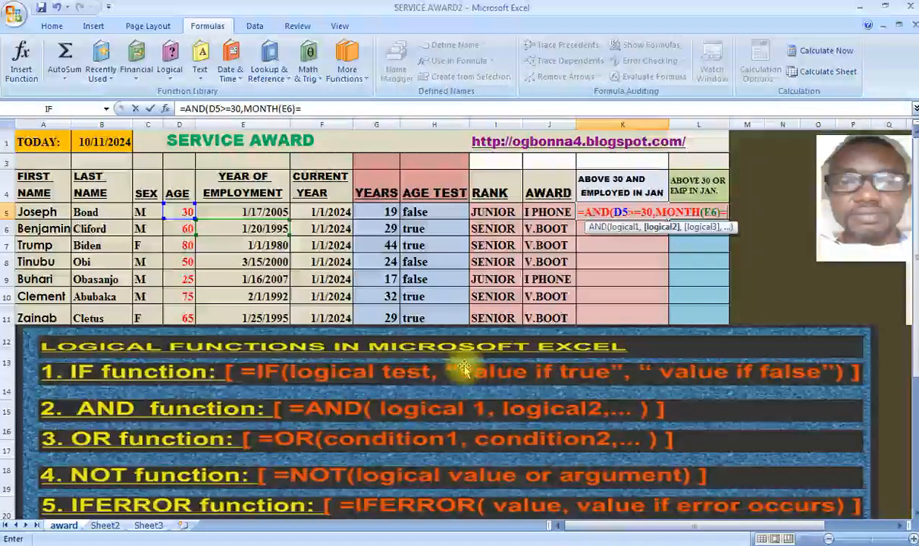
text(1)
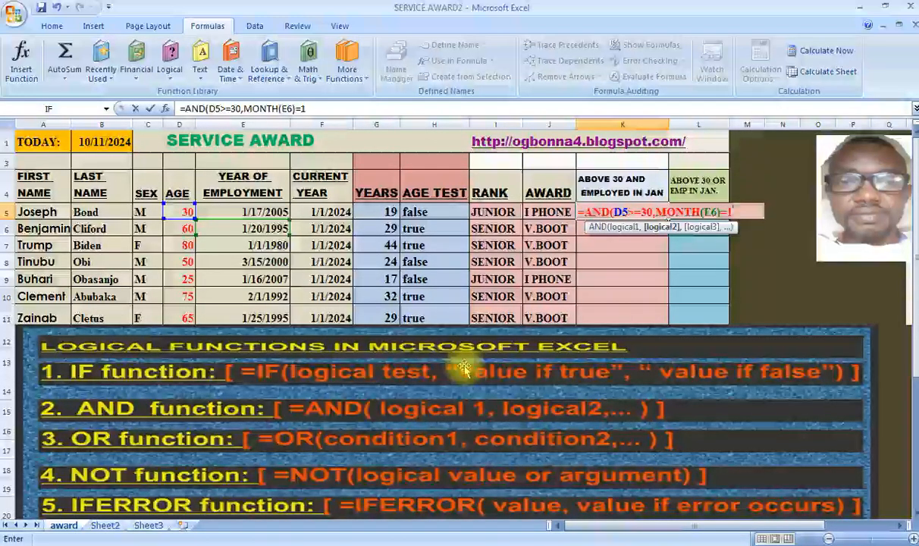
text())
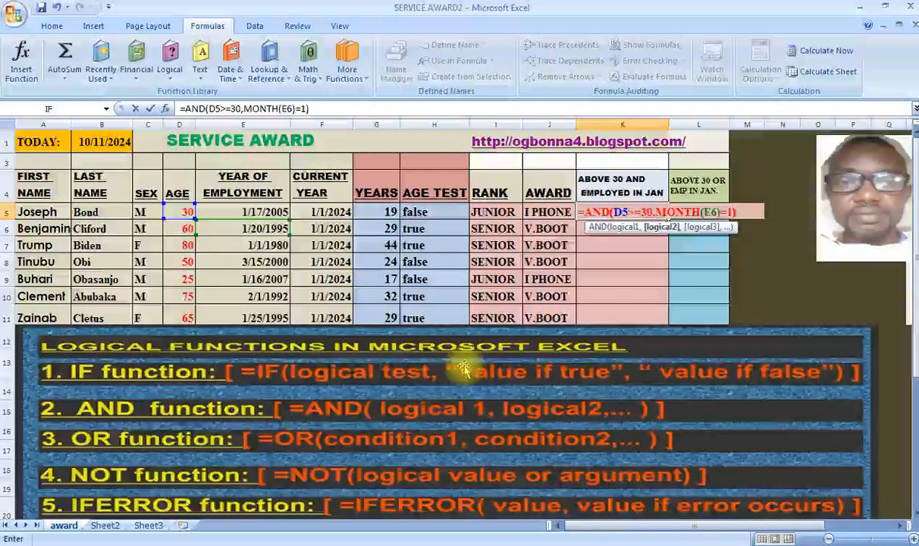
key(Return)
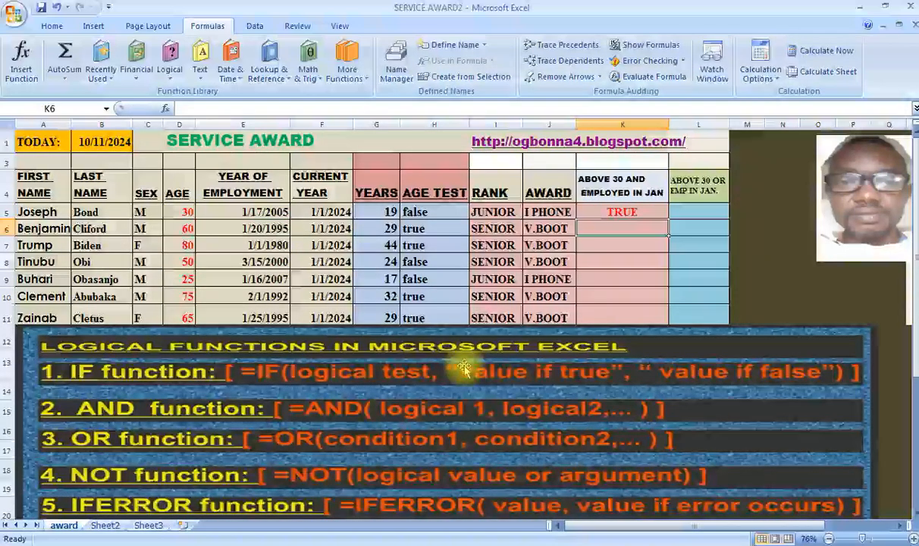
click(622, 211)
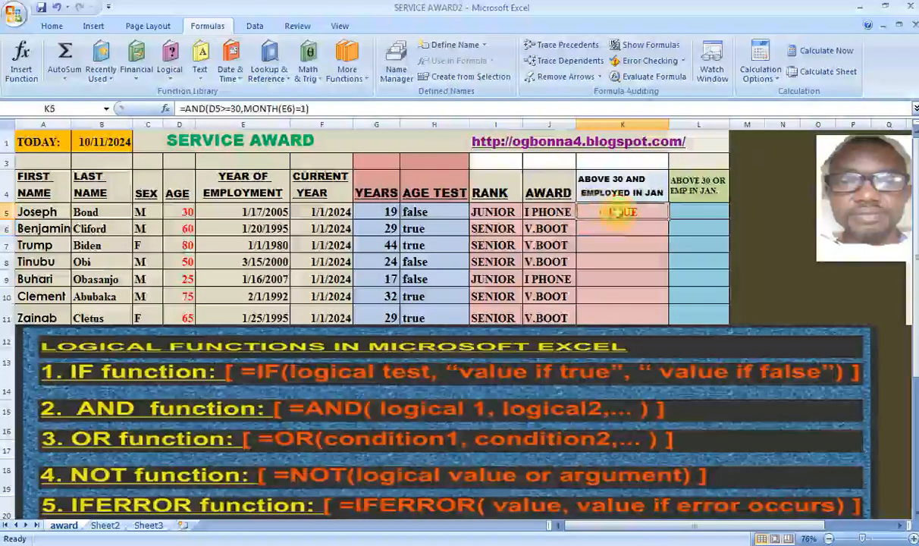
drag(669, 219, 665, 315)
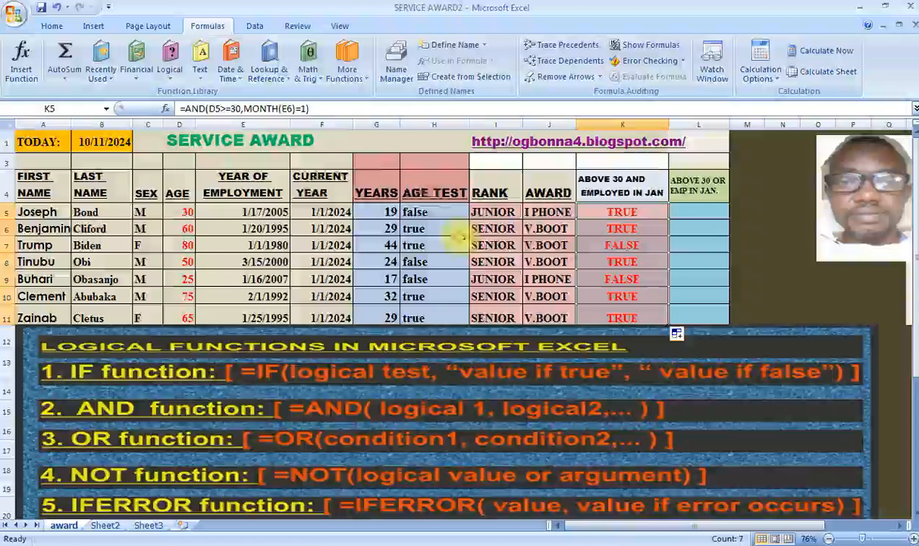
Check the ages and employment dates in rows 5, 6 and 9 against the AND results
click(184, 213)
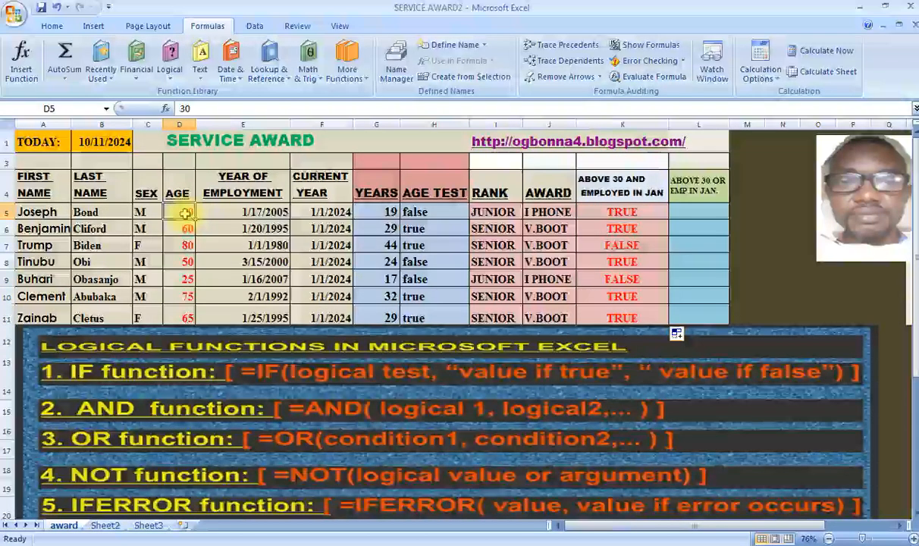
click(314, 213)
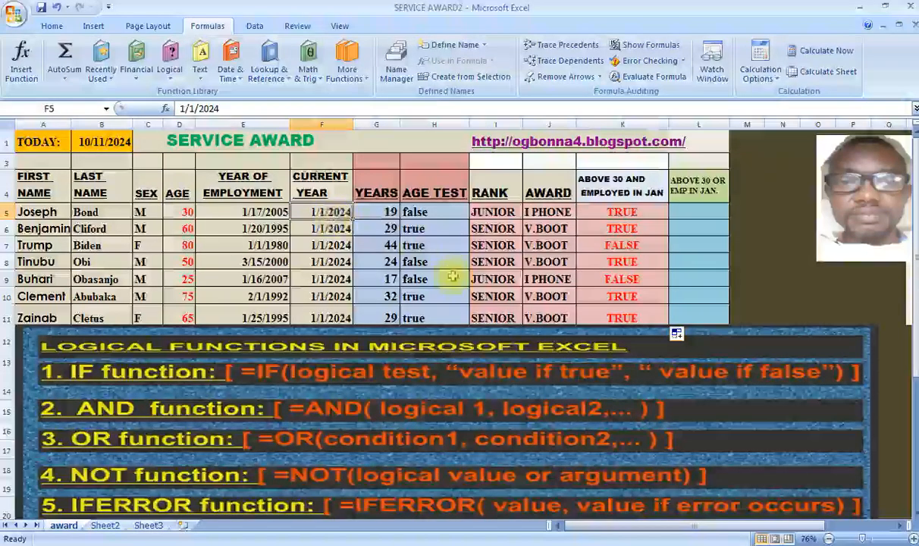
click(184, 233)
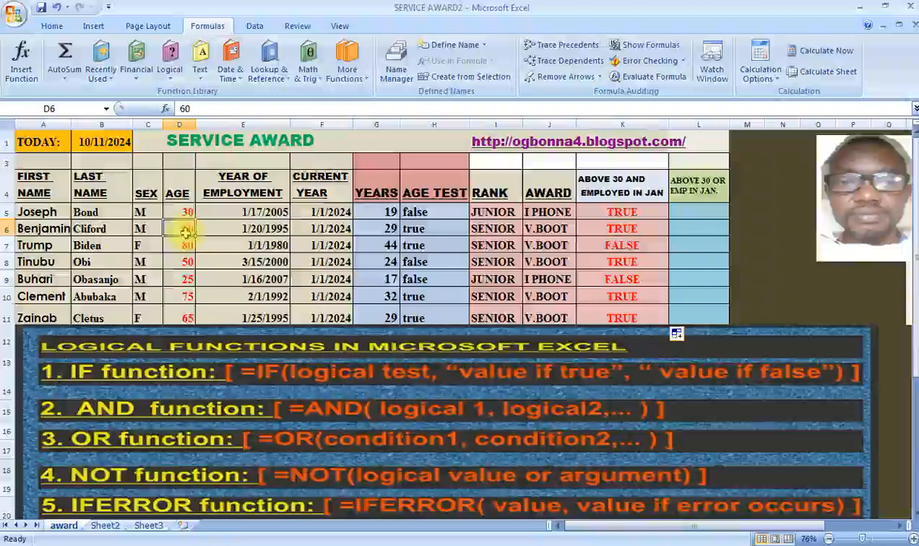
click(250, 229)
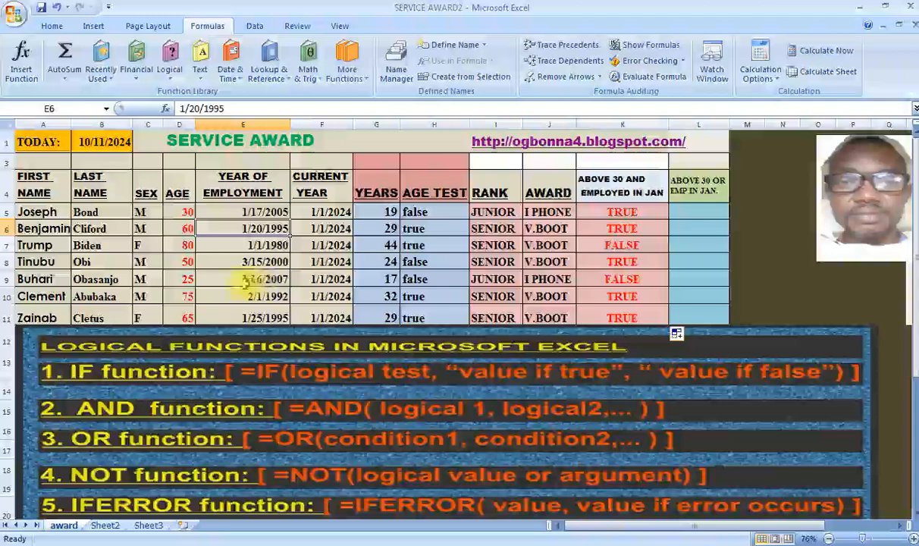
click(178, 279)
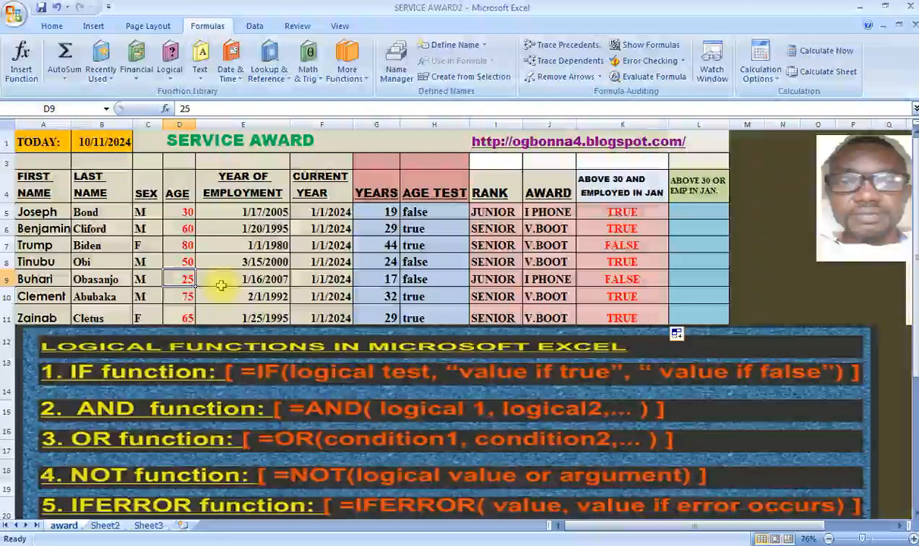
Start an OR formula in L5 under ABOVE 30 OR EMP IN JAN. with the first condition D5>=30
click(699, 212)
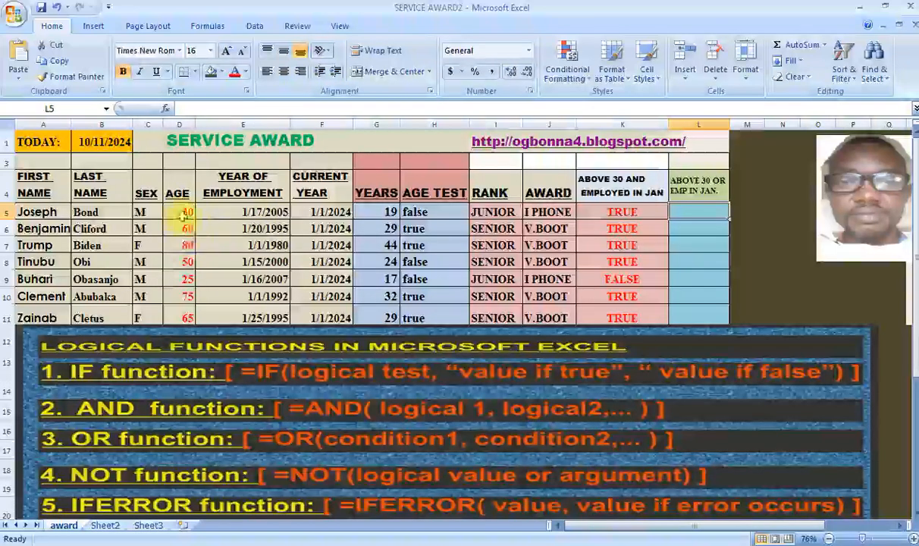
click(180, 125)
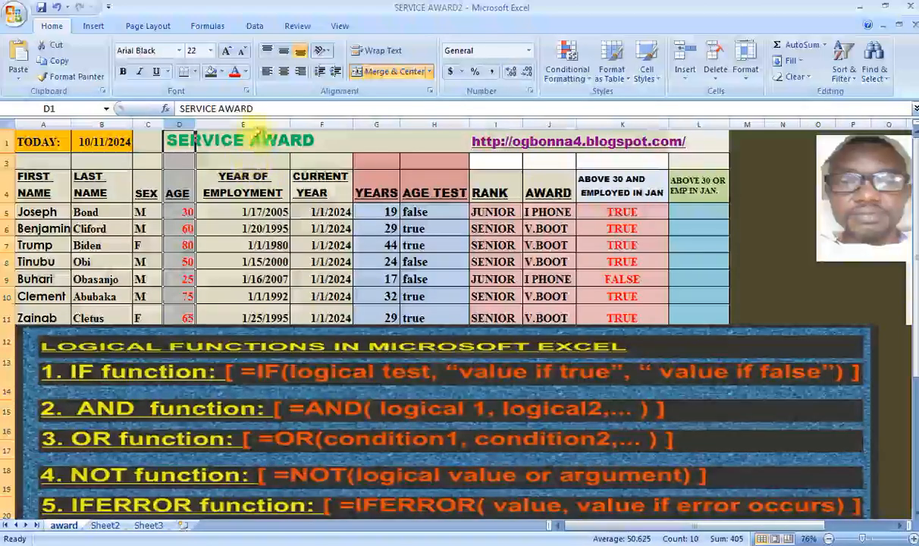
click(245, 125)
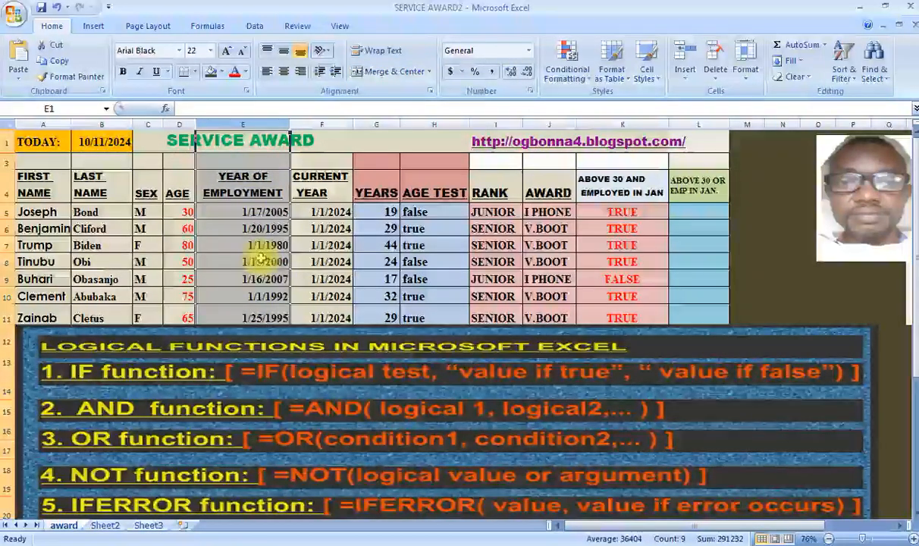
click(691, 211)
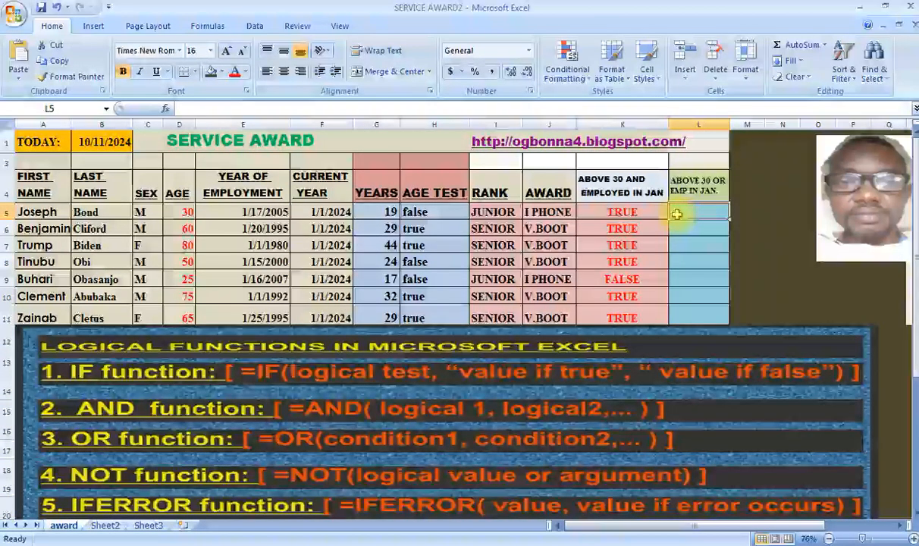
text(=)
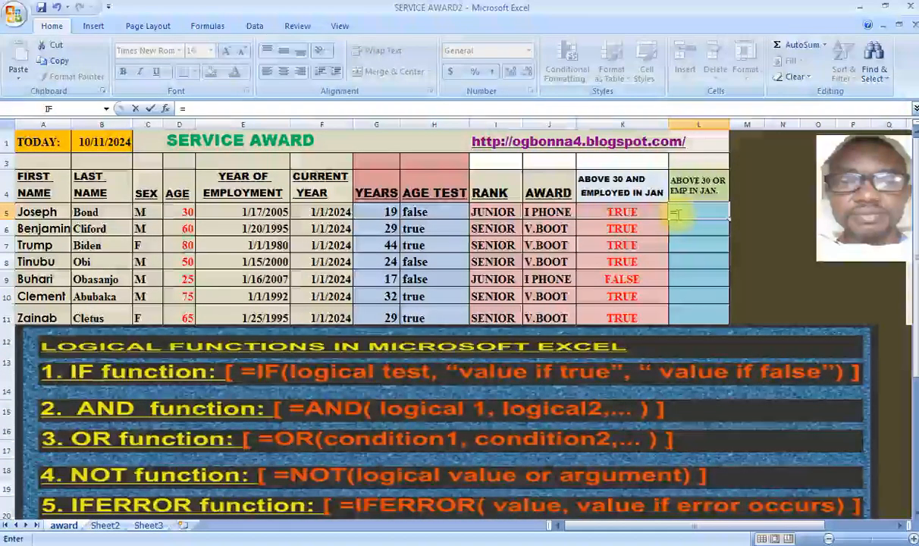
text(OR)
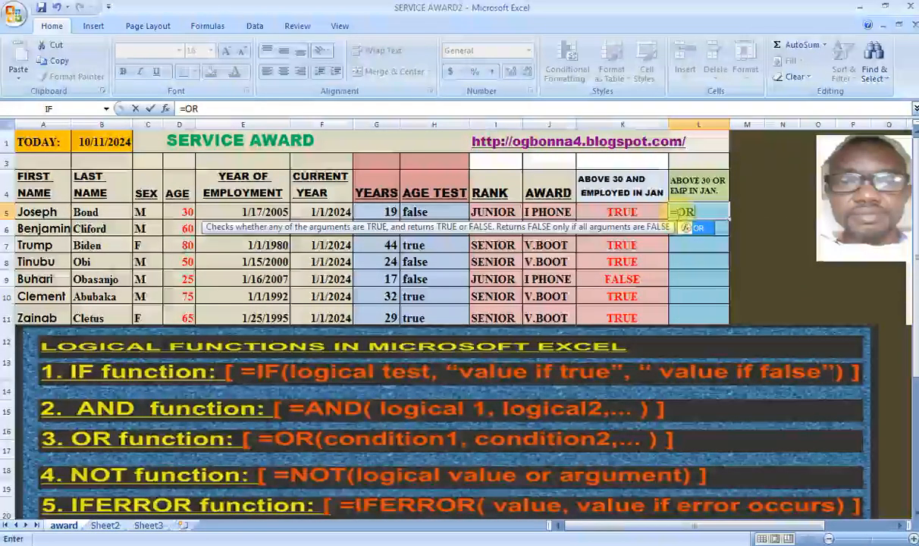
text((D)
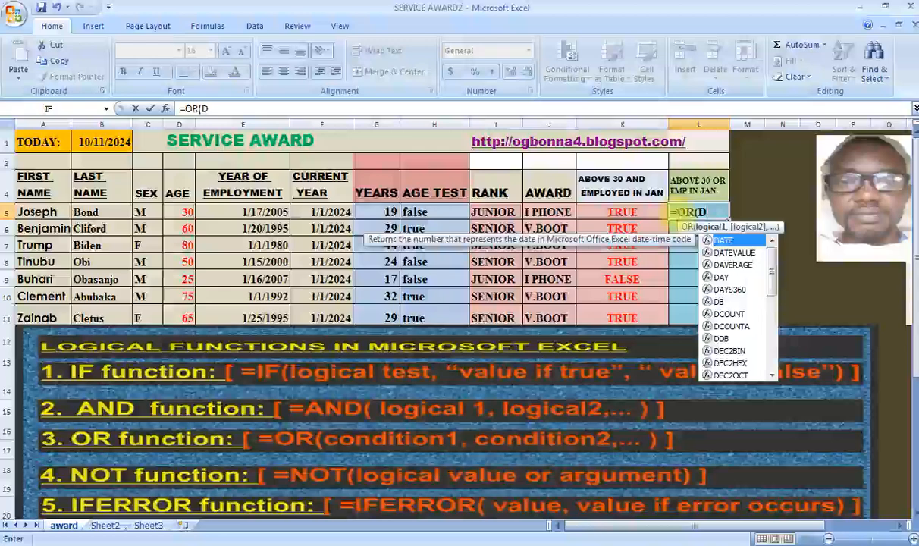
text(5)
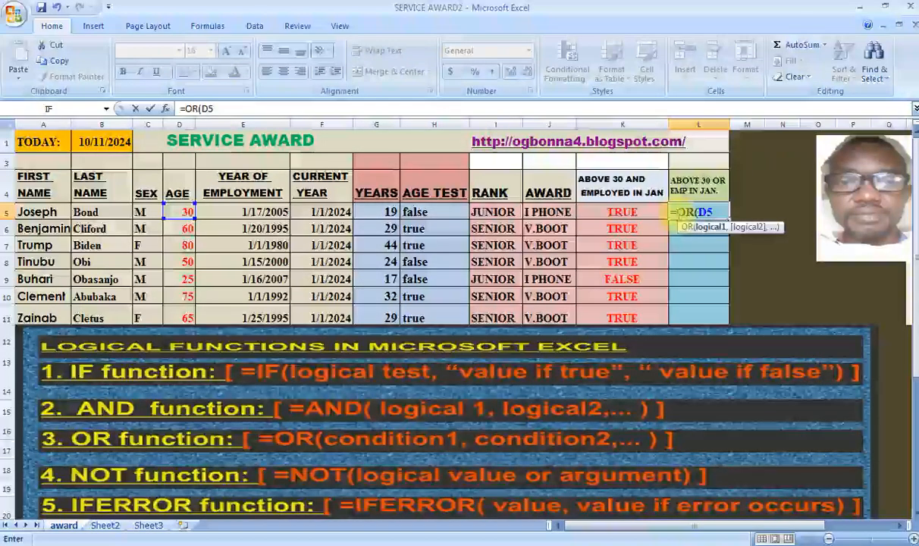
text(>)
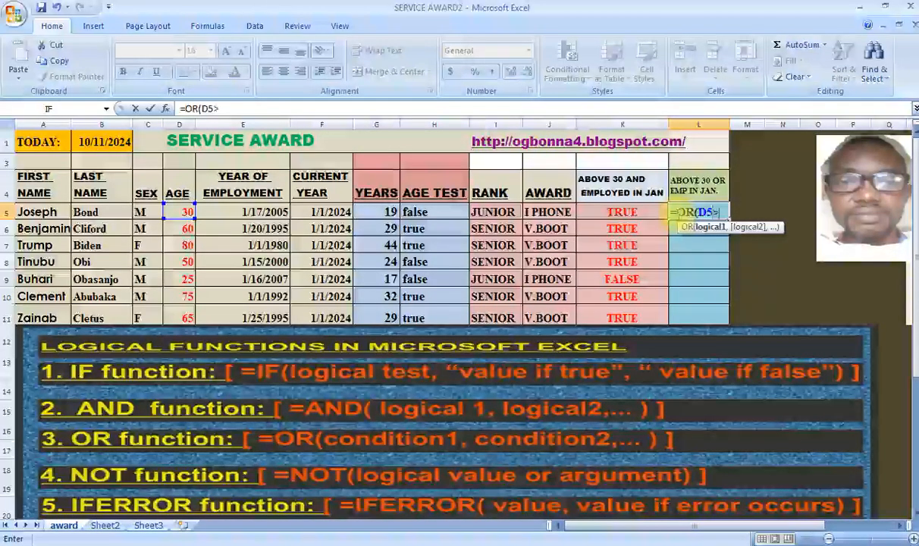
text(=30)
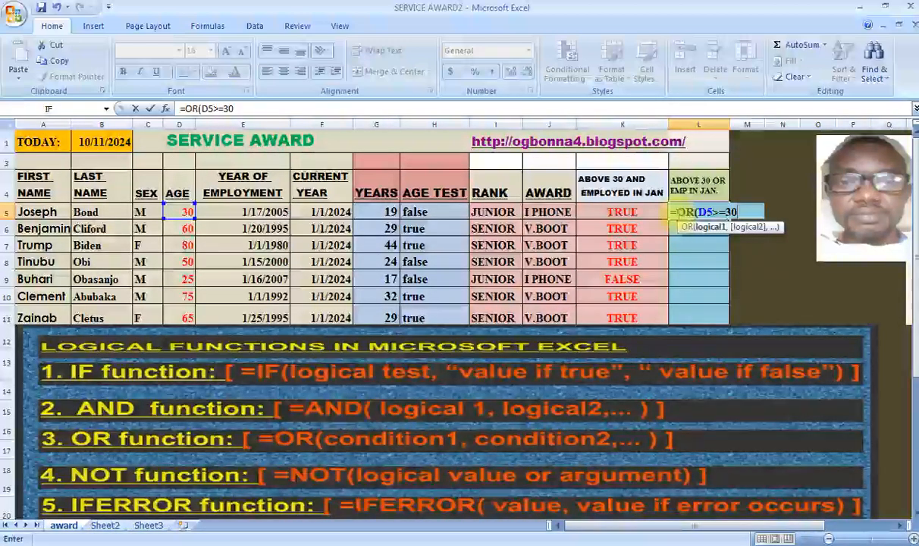
Add MONTH(E5)=1 as the second condition of the OR formula in L5, and copy the formula down through L11
text(,)
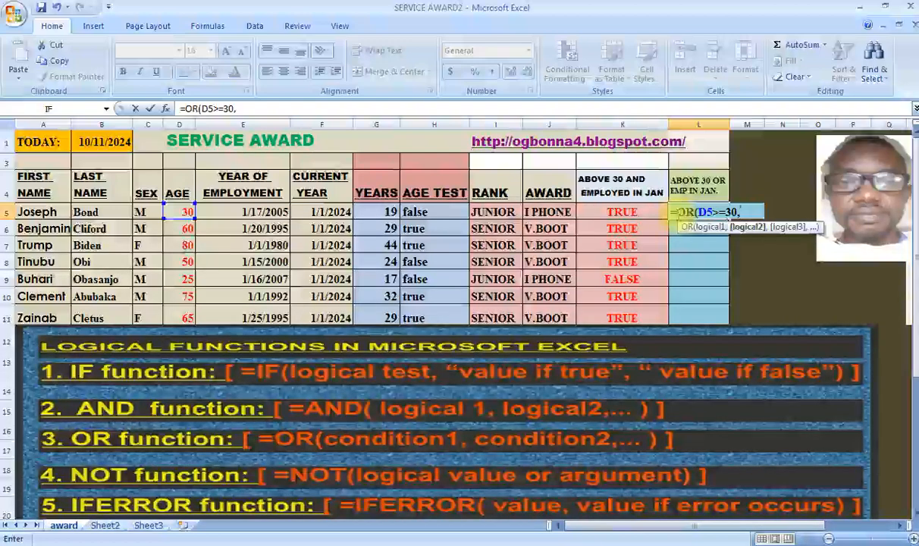
text(MO)
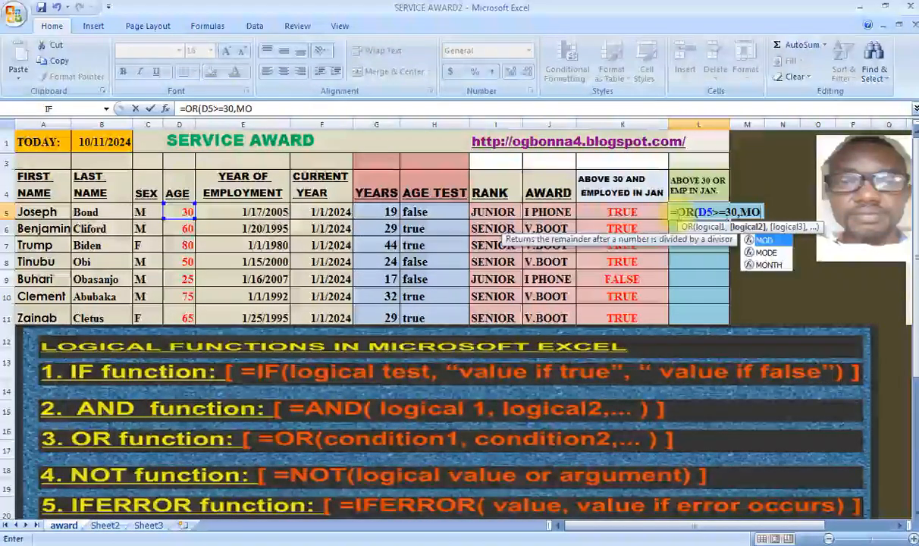
text(N)
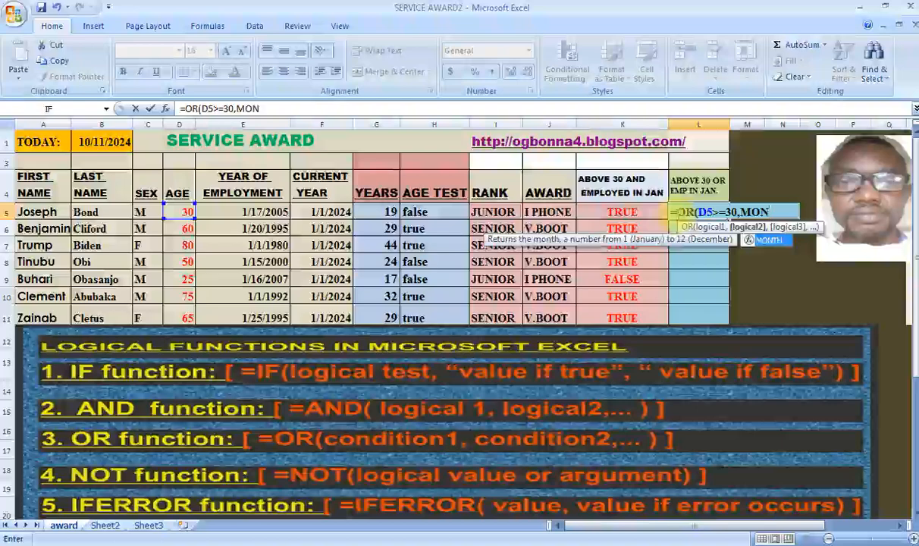
text(TH)
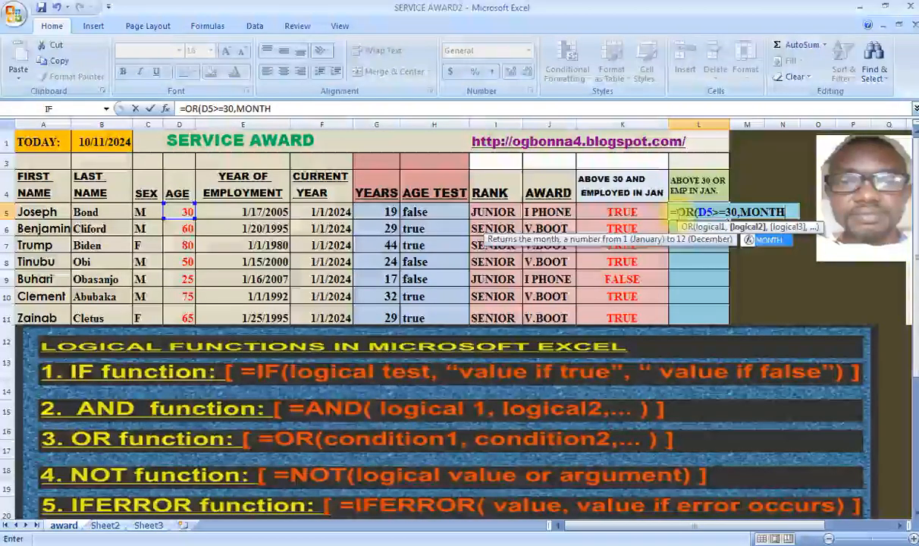
text(()
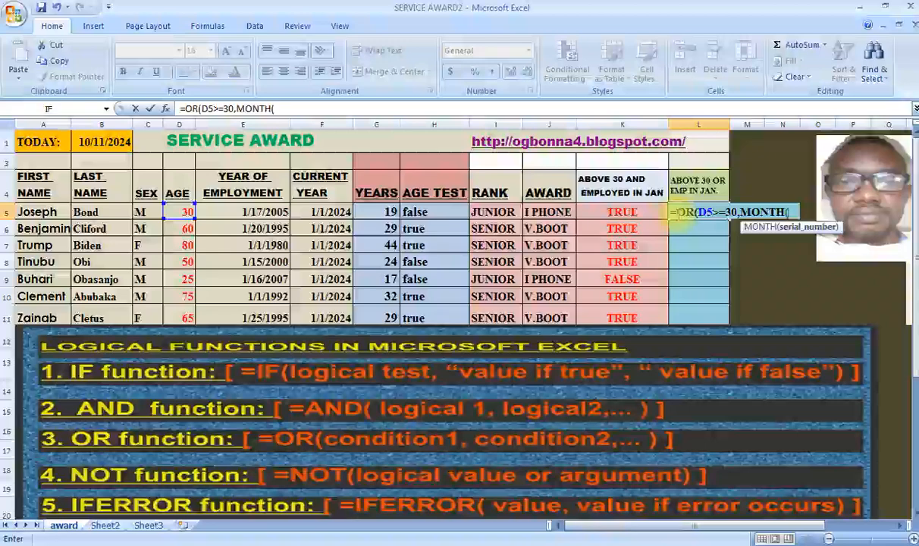
text(E)
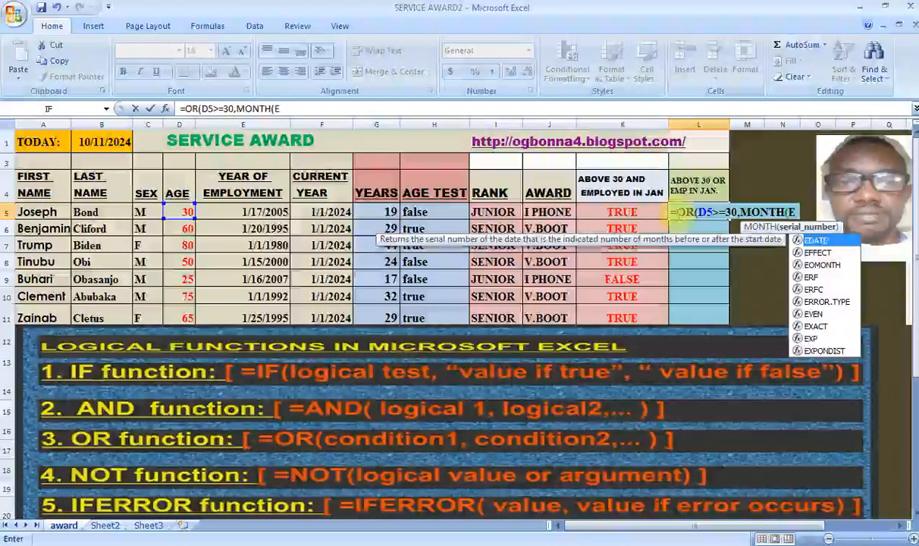
text(5)
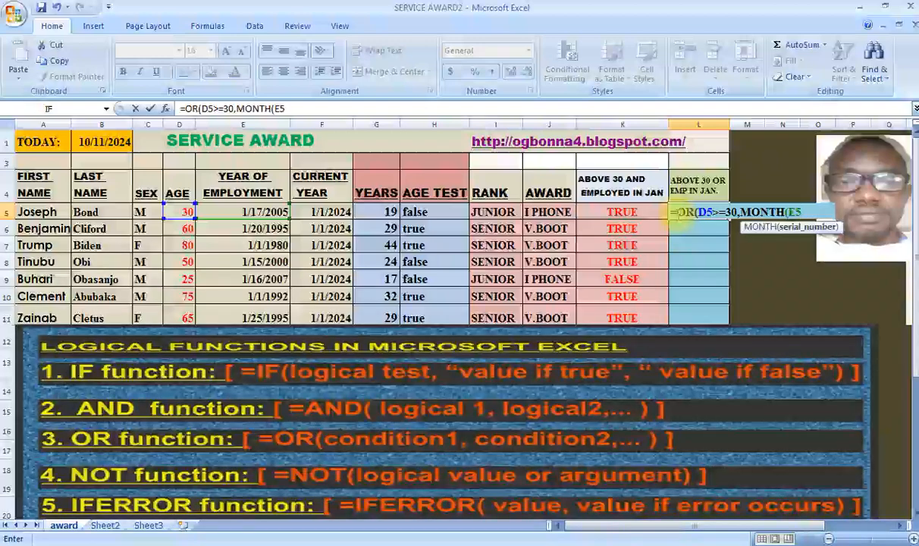
text()=)
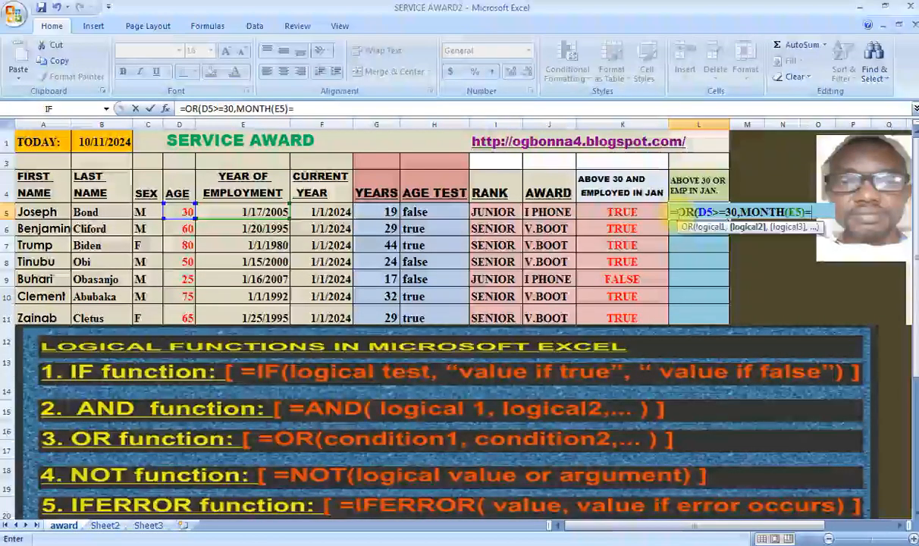
text(1)
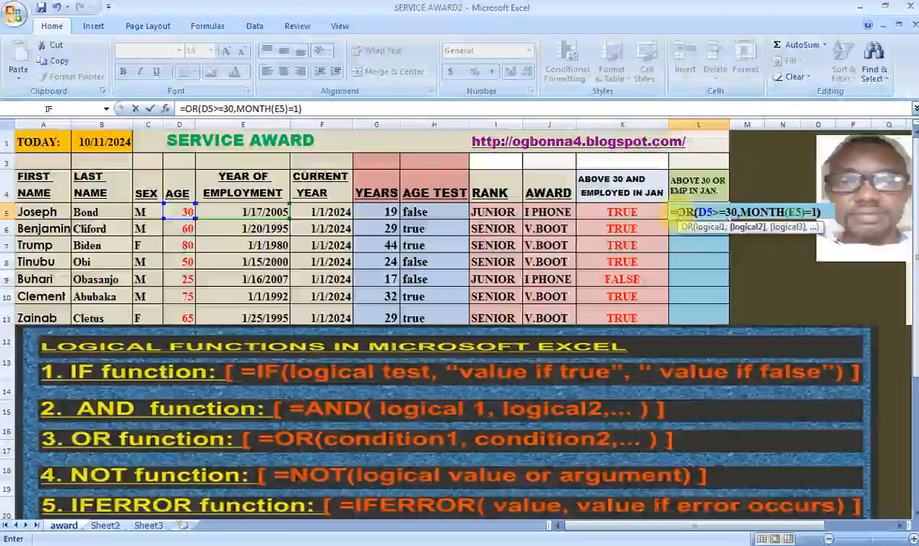
key(Return)
click(675, 215)
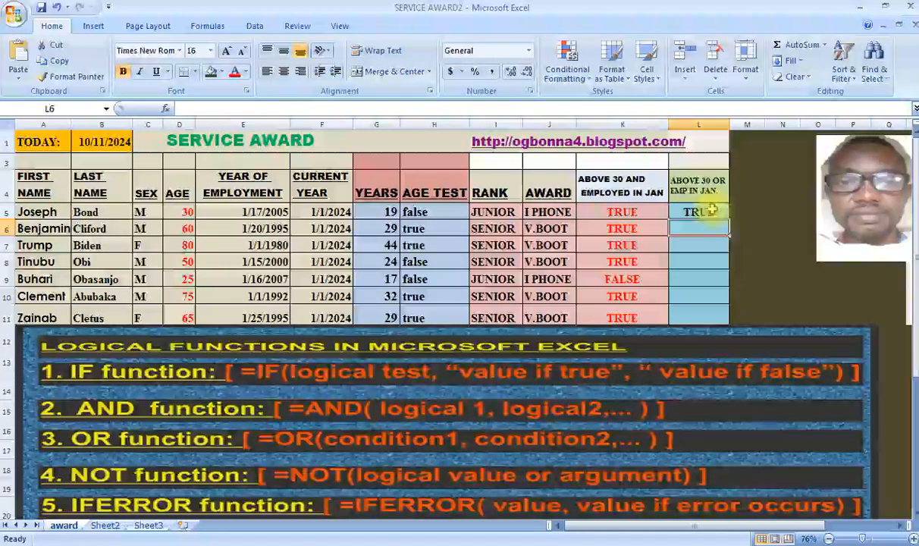
drag(730, 222, 720, 316)
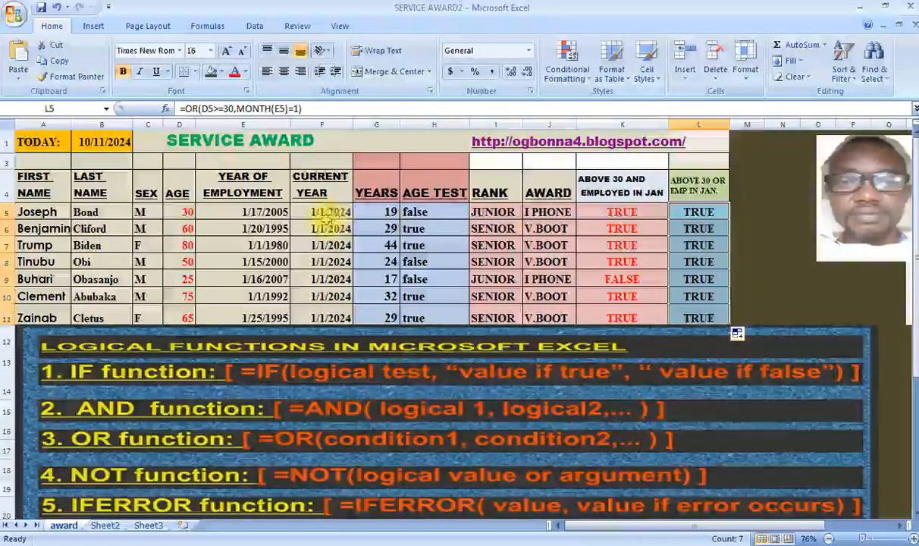
Check the ages in rows 5, 6 and 9 and the employment date in row 9 against the OR results
click(184, 214)
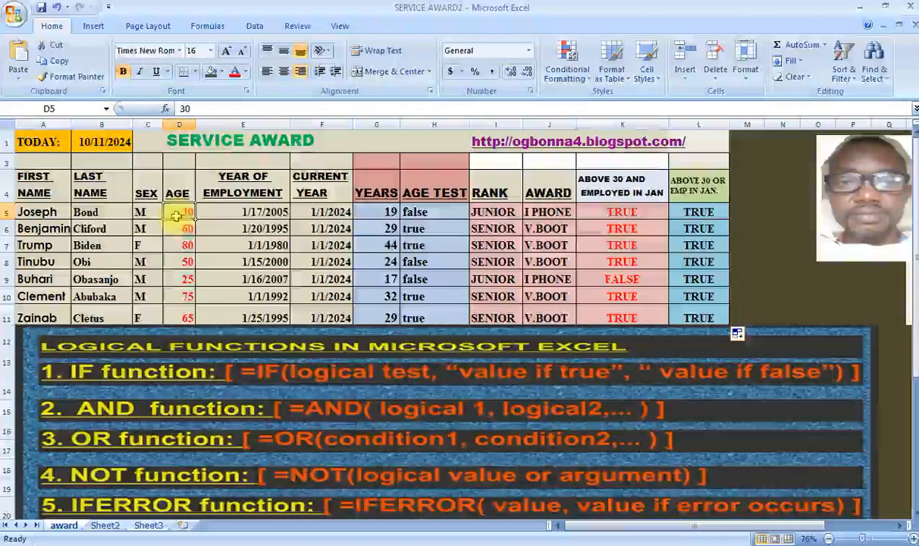
key(Return)
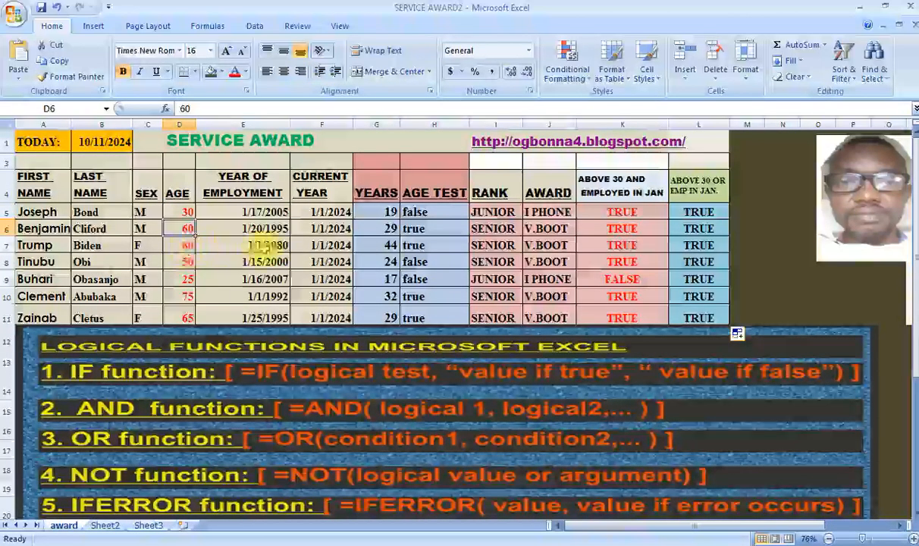
click(180, 281)
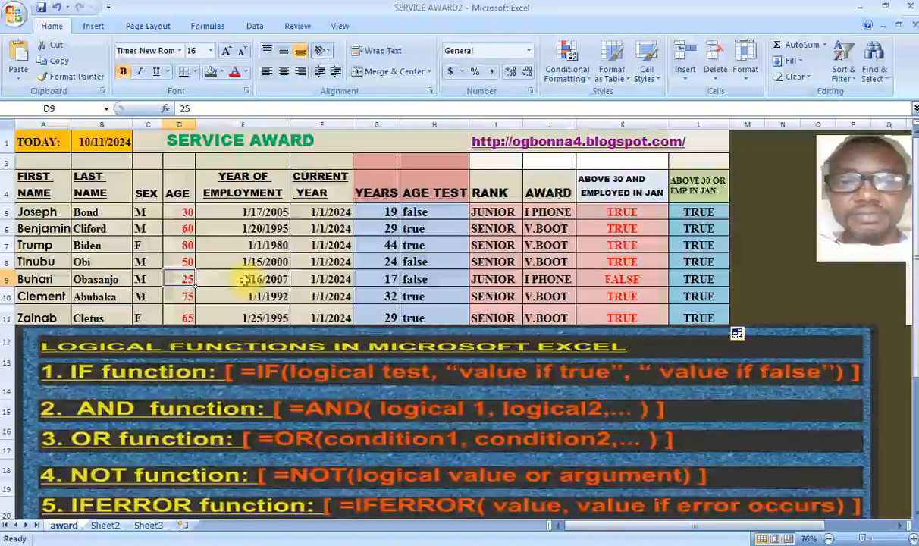
click(242, 279)
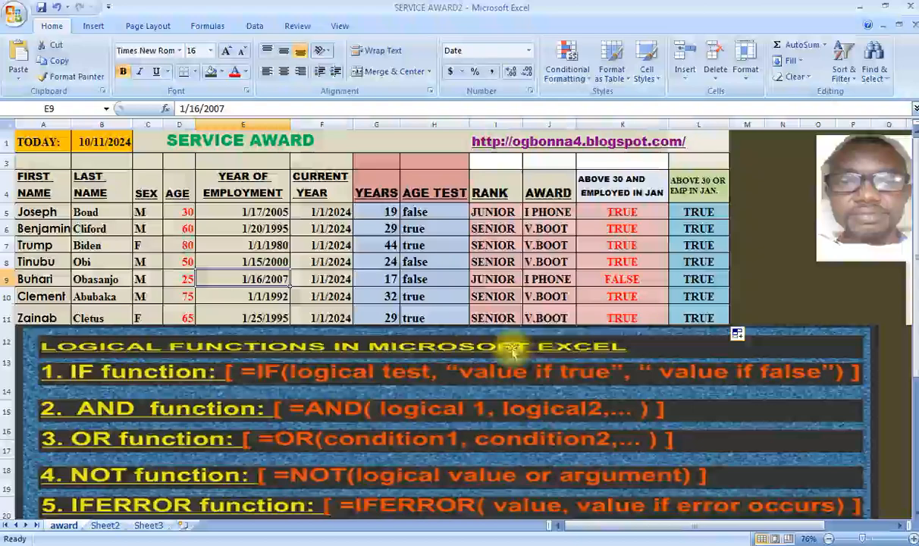
click(694, 281)
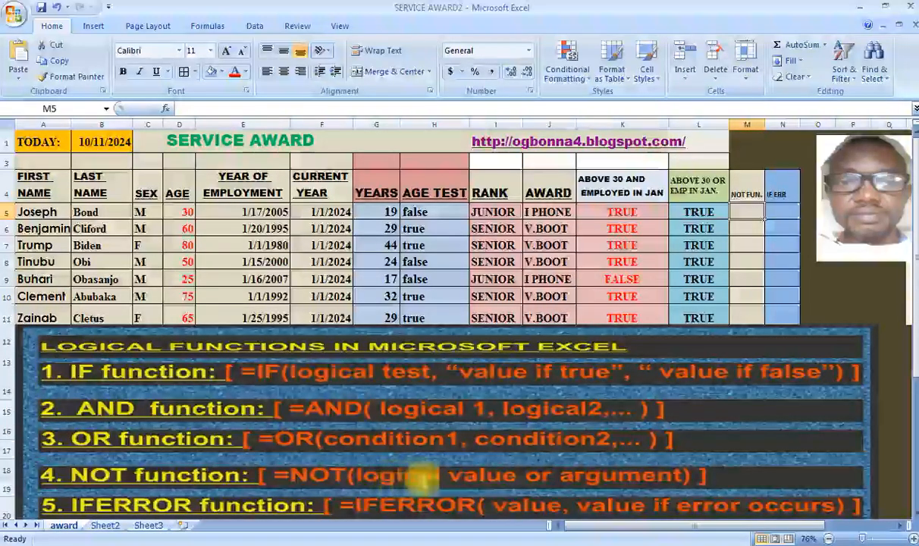
Shade the two ages in D6:D7 with the blue fill color
click(185, 229)
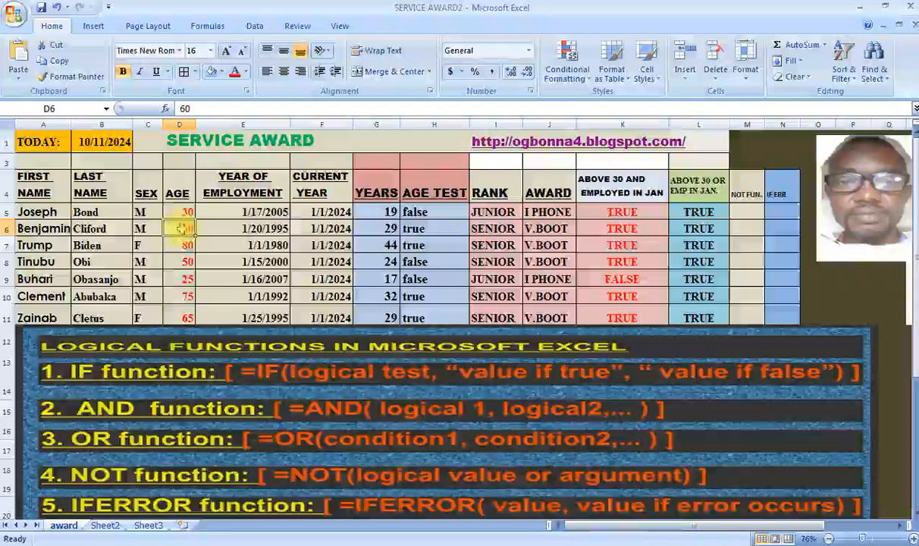
click(181, 245)
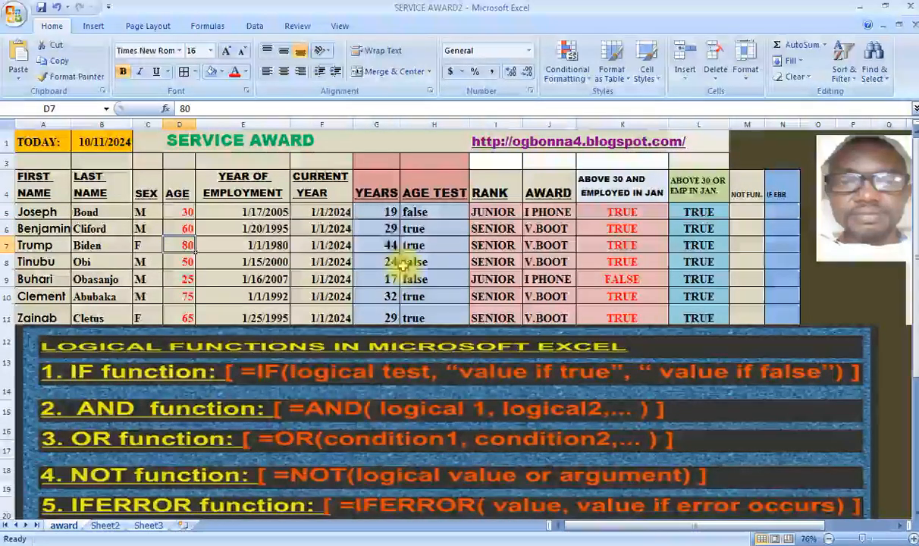
drag(168, 226, 180, 243)
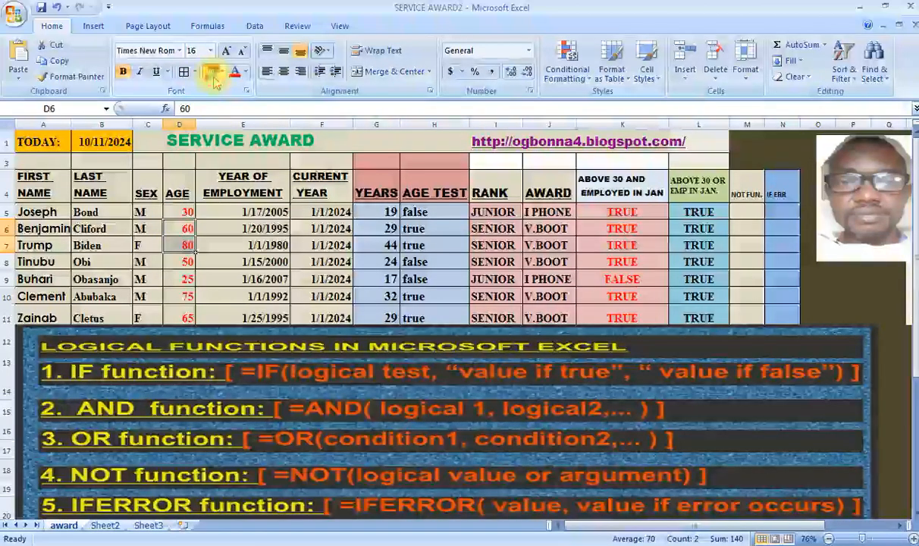
click(213, 72)
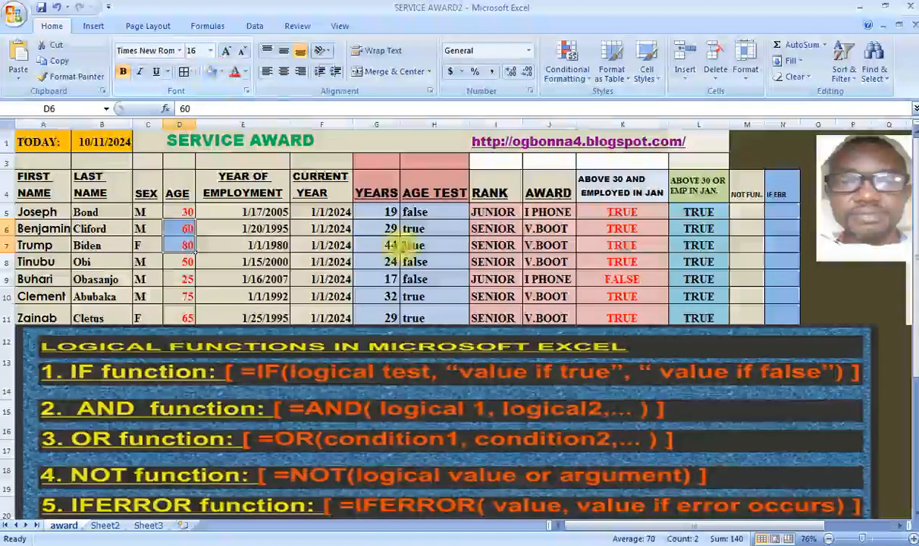
Enter the formula =NOT(D7>D6) in M5 under NOT FUN
click(748, 211)
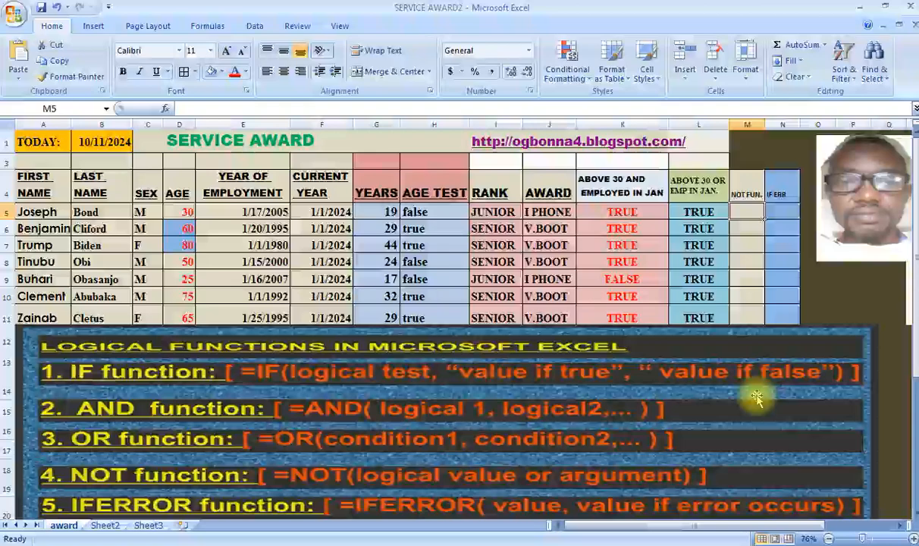
text(=)
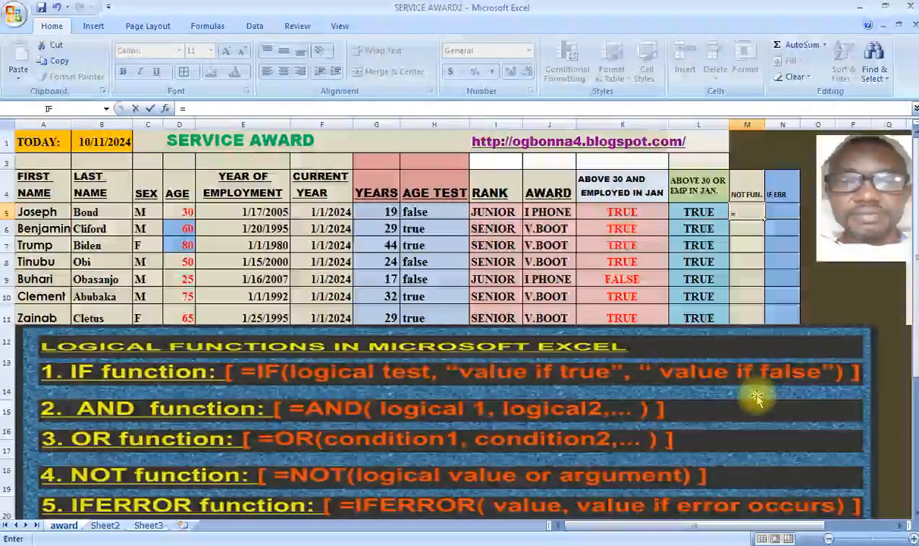
text(NO)
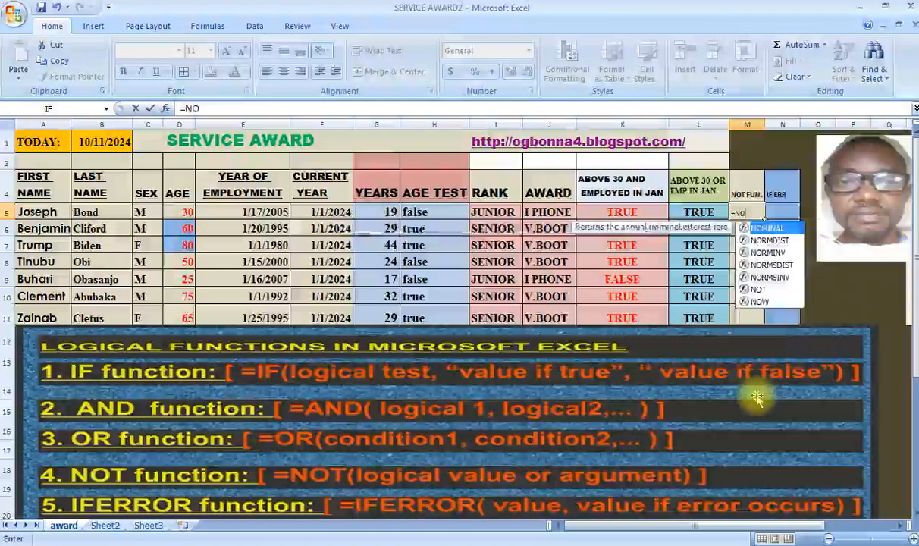
text(T)
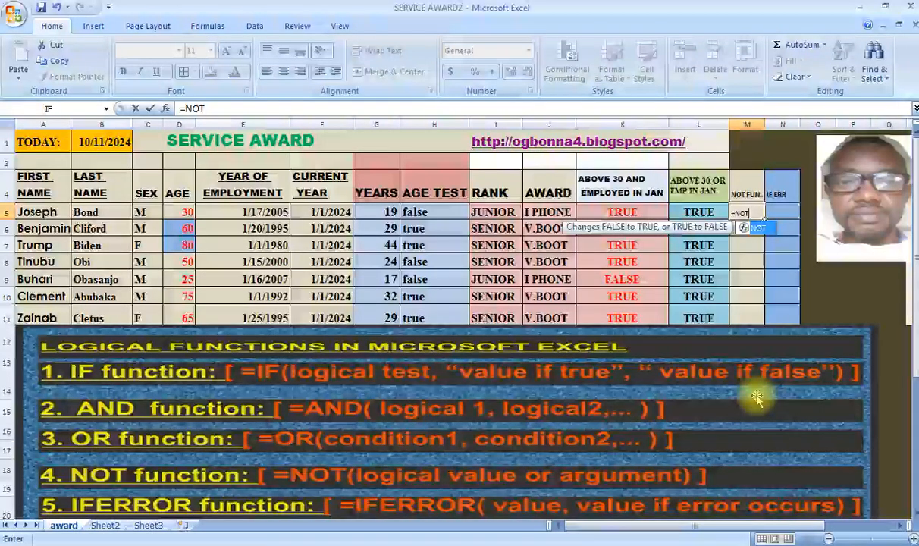
text(()
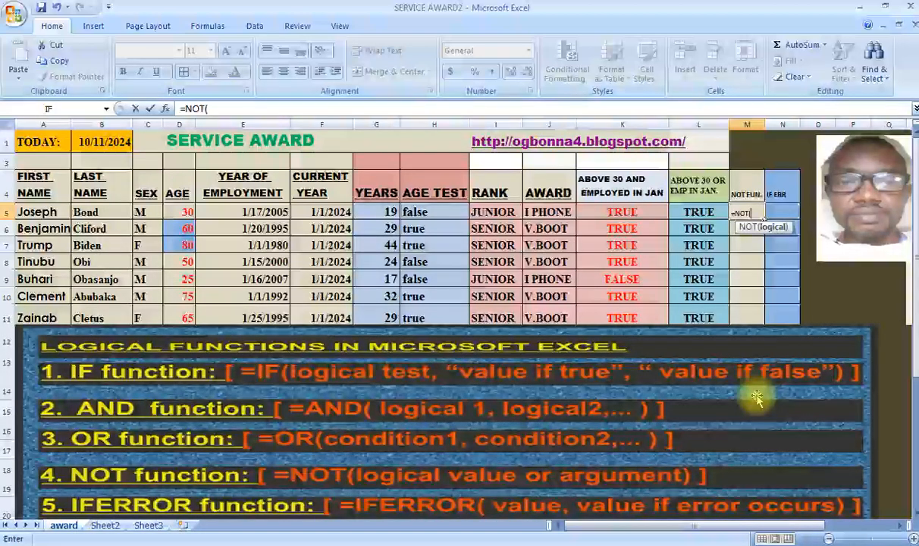
text(D)
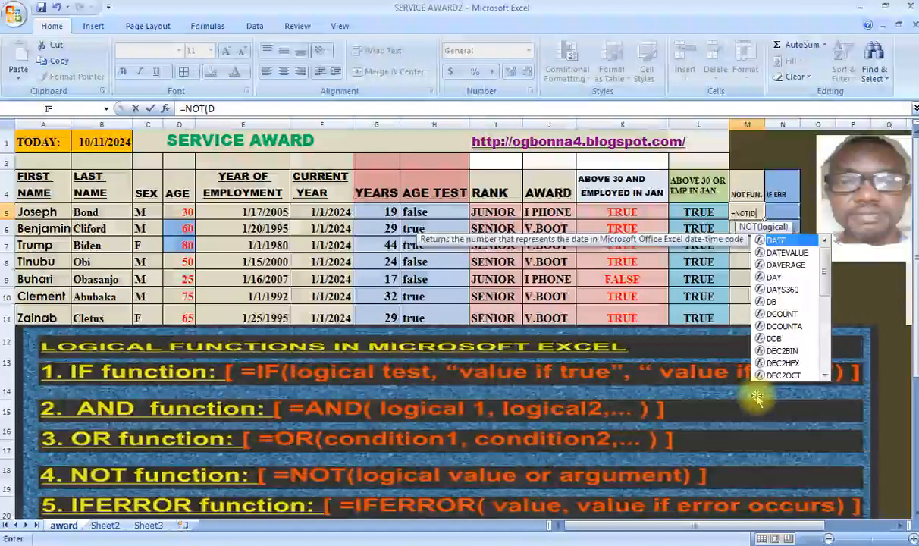
text(7)
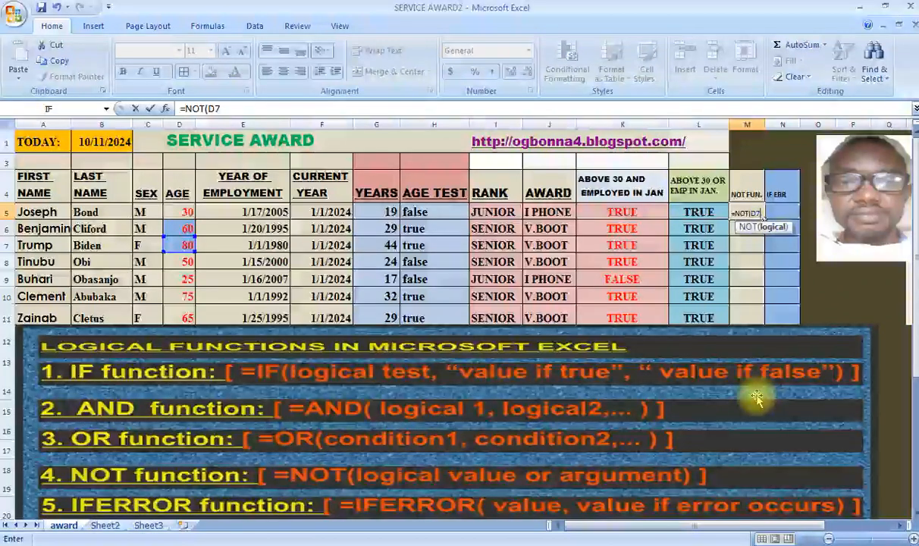
text(>)
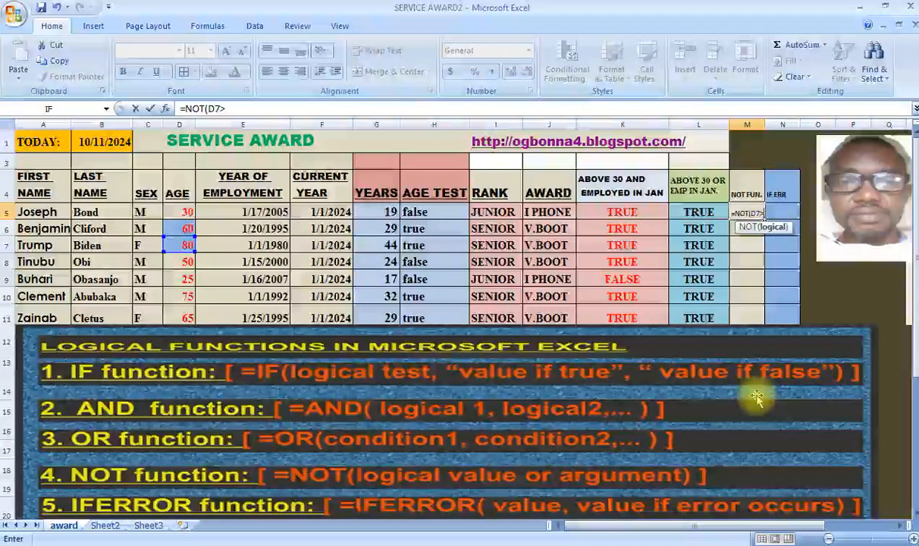
text(D)
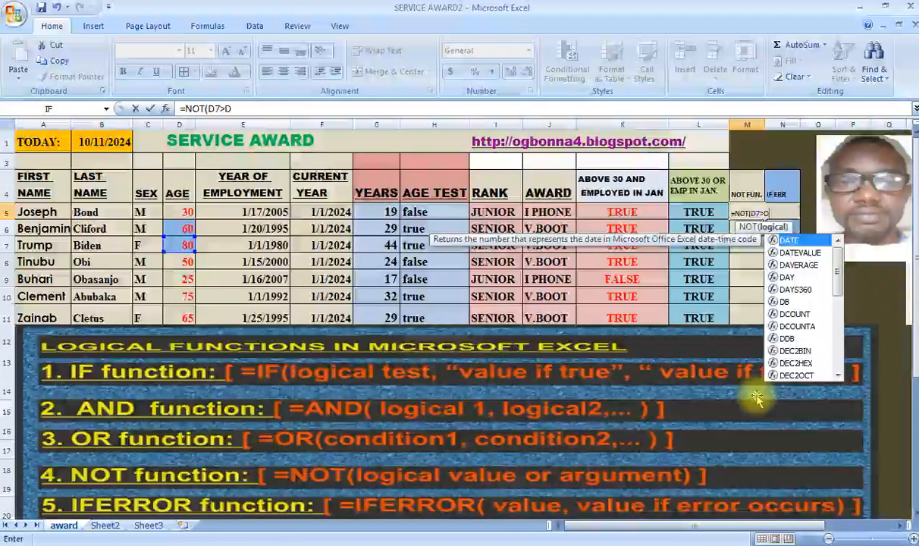
text(6)
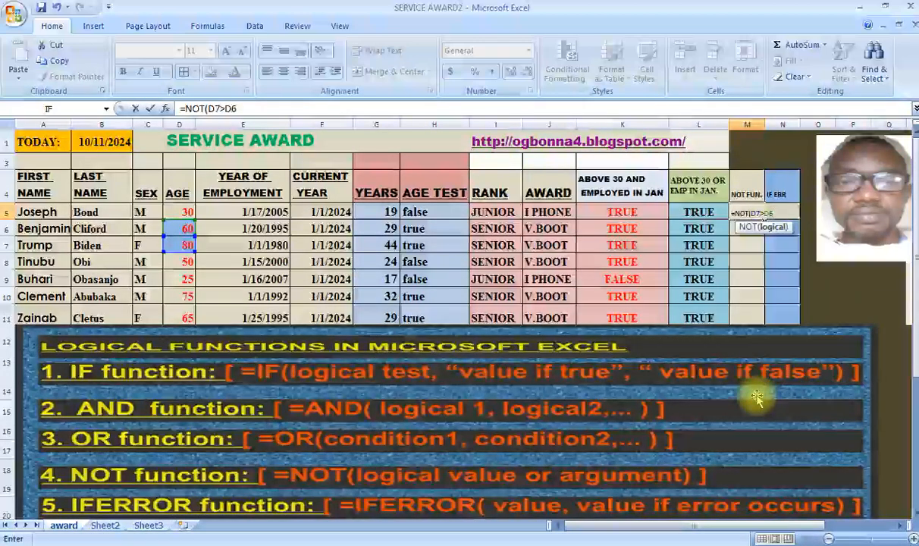
text())
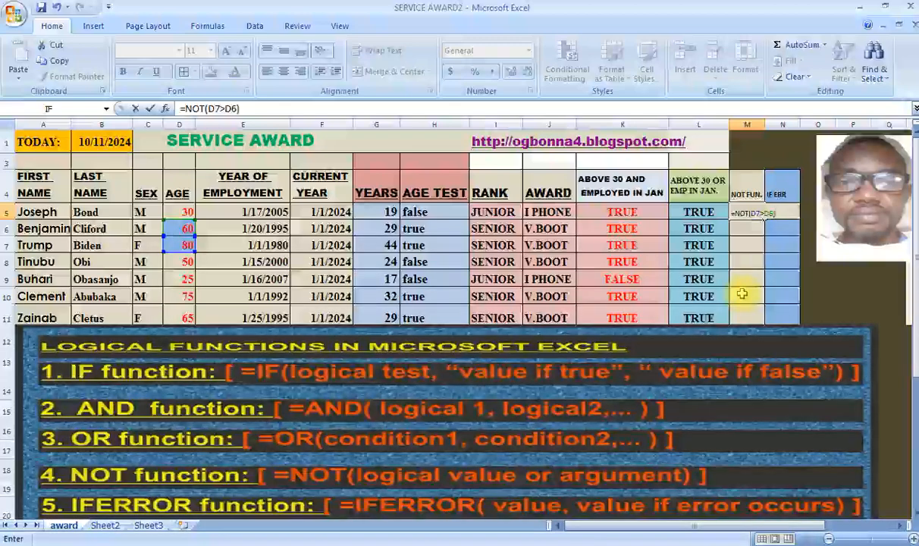
key(Return)
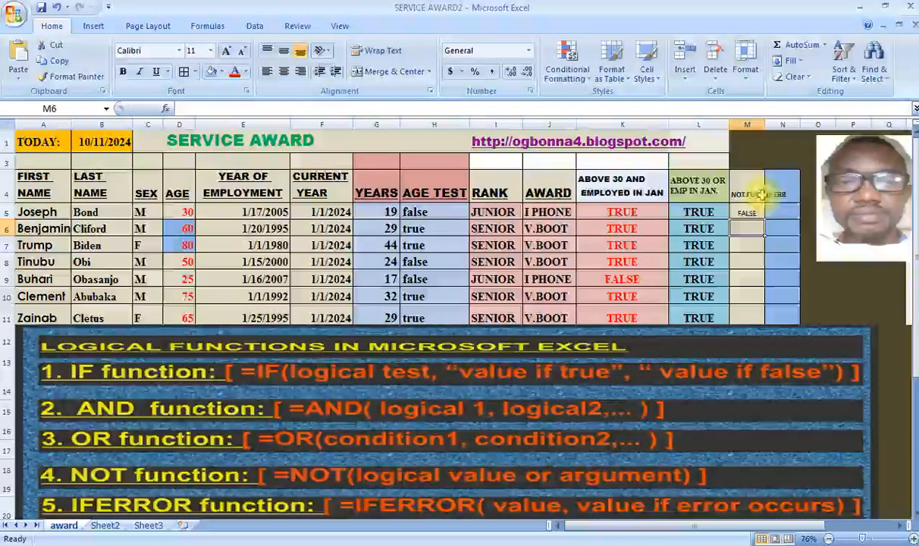
Make the NOT result in M5 bold and copy its formula down through M11
click(747, 213)
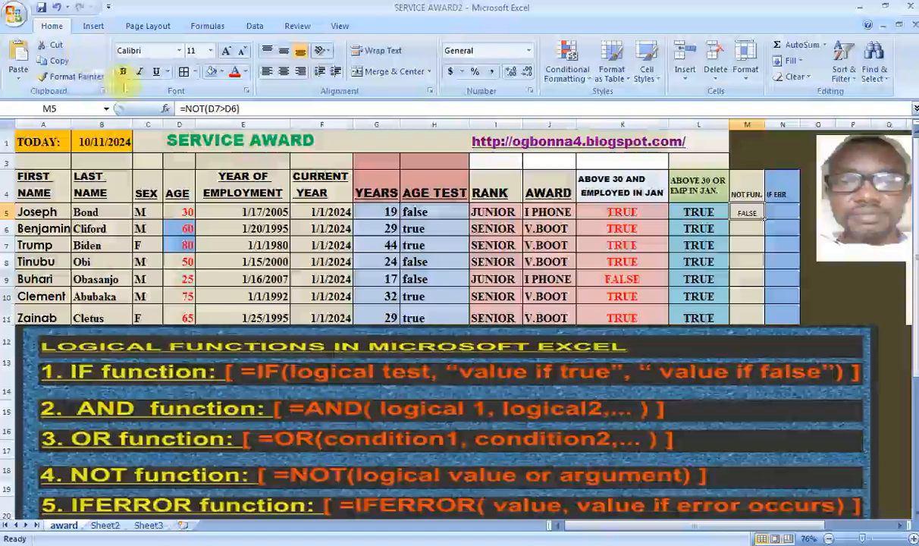
click(122, 72)
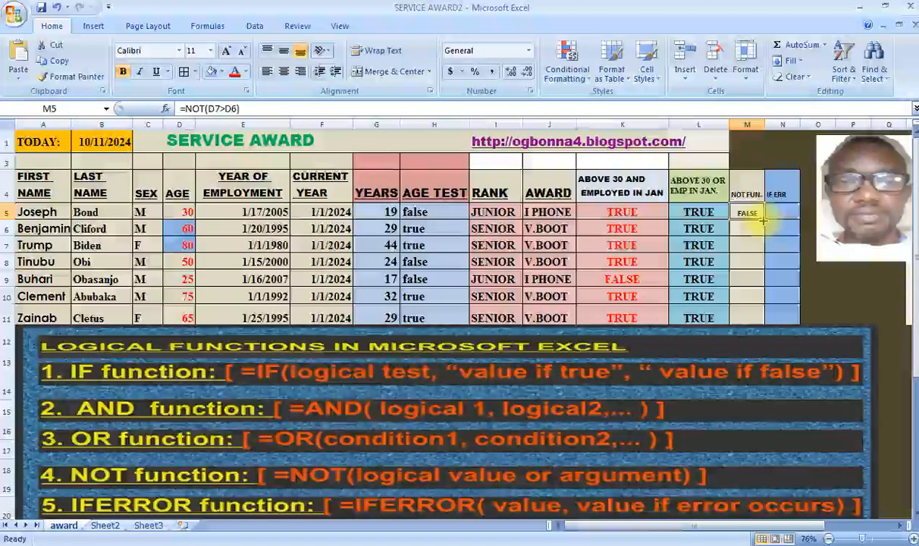
drag(753, 218, 760, 316)
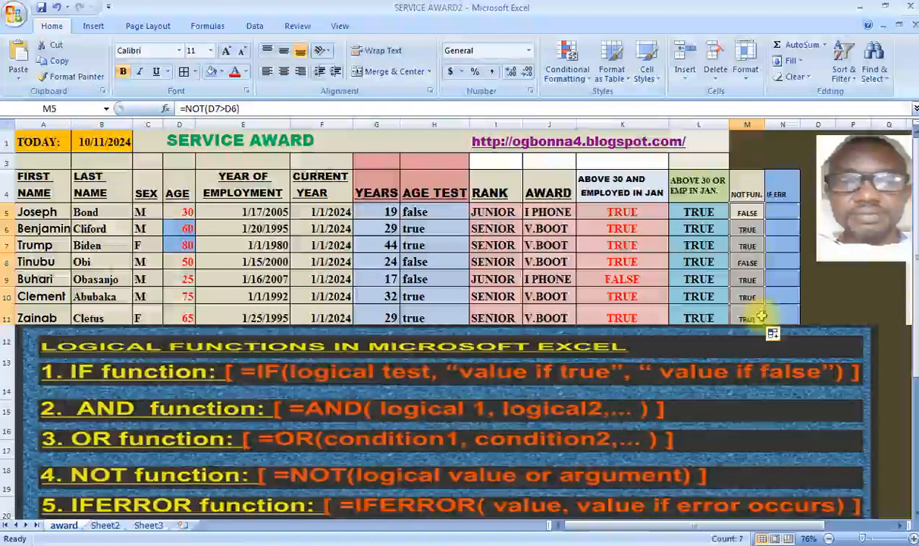
Replace the formula in M5 under NOT FUN with =NOT(D6>D7)
click(747, 214)
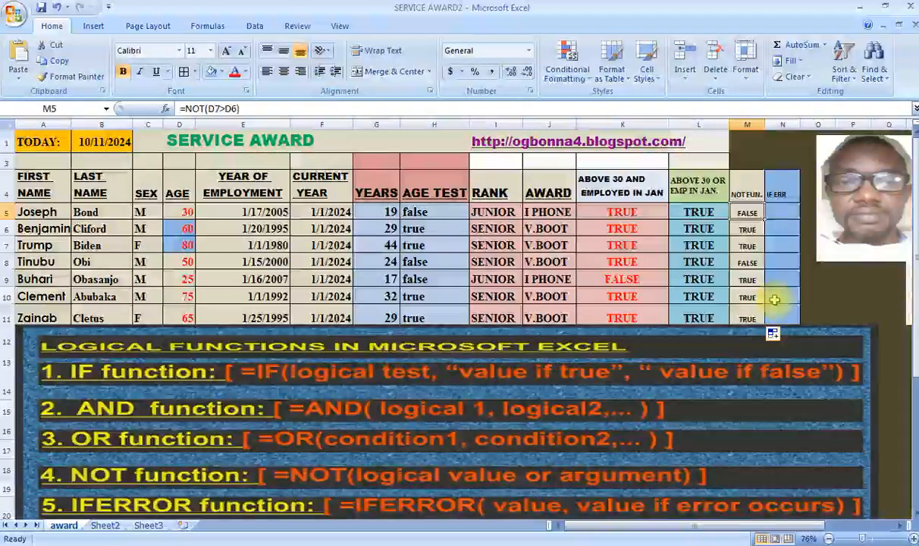
text(=)
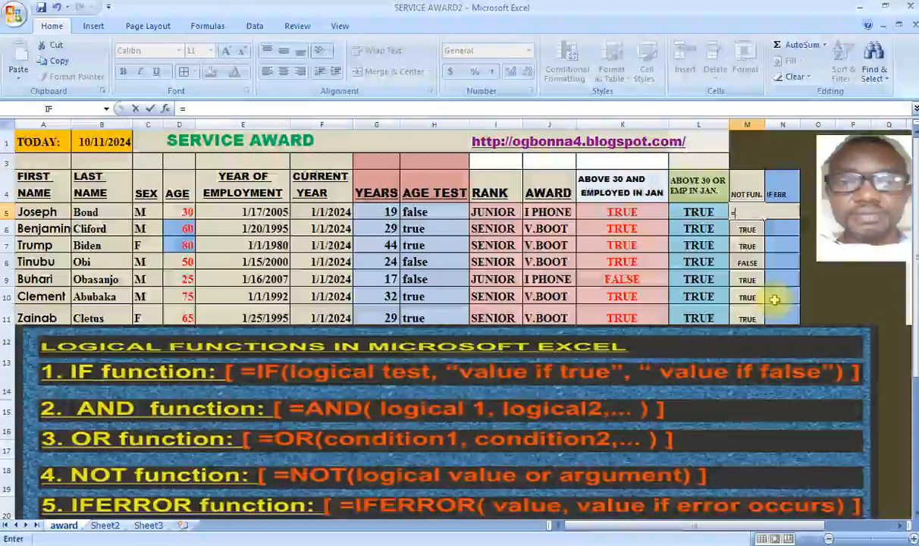
text(NOT)
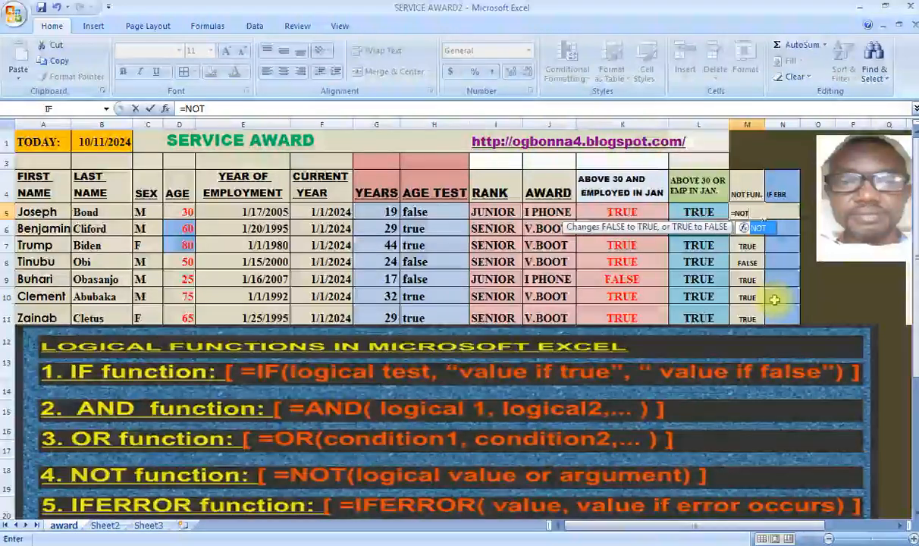
text(()
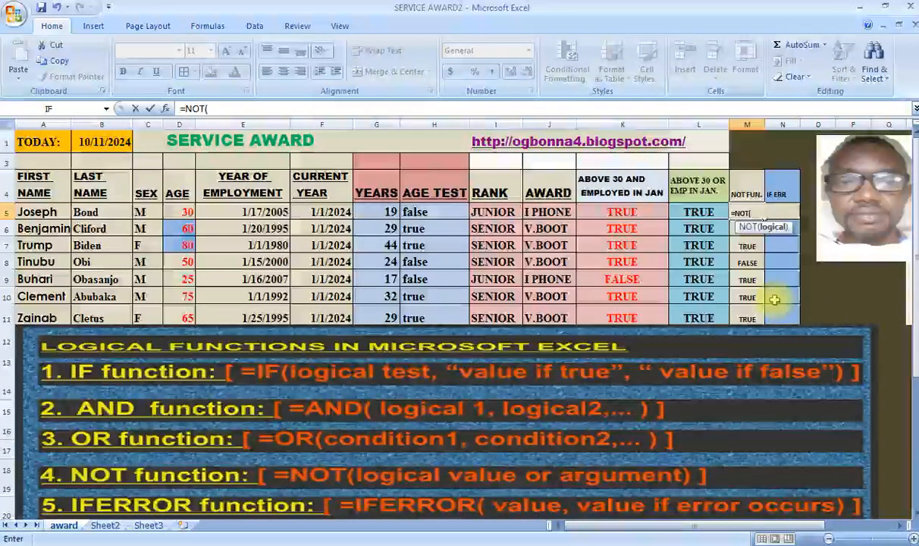
text(D6)
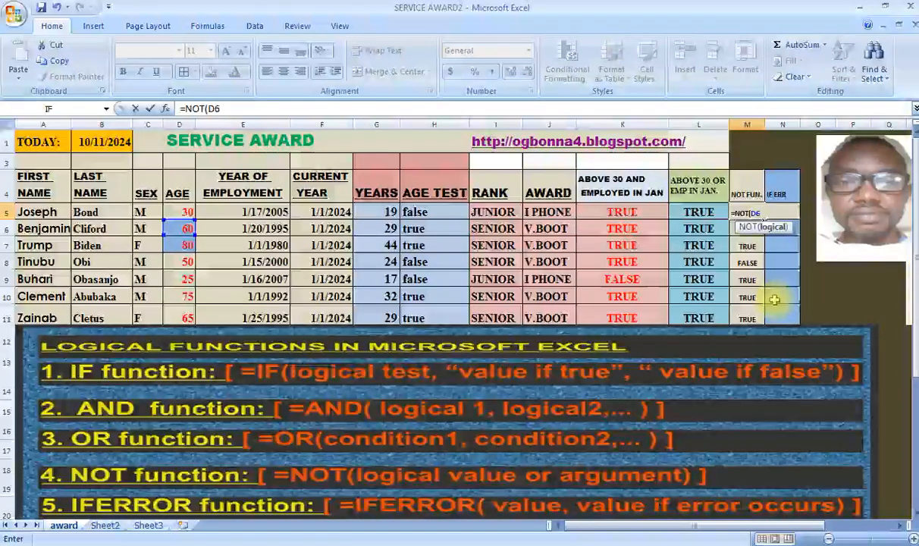
text(>)
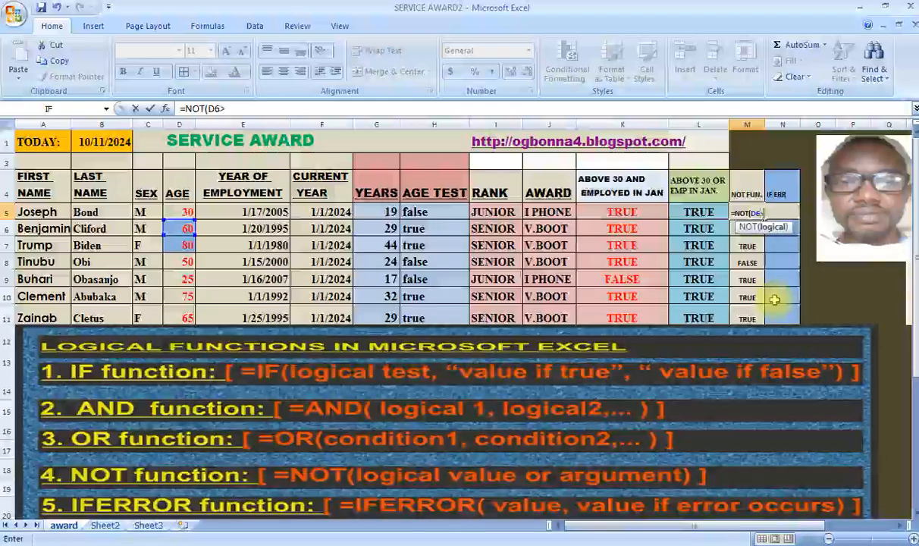
text(D)
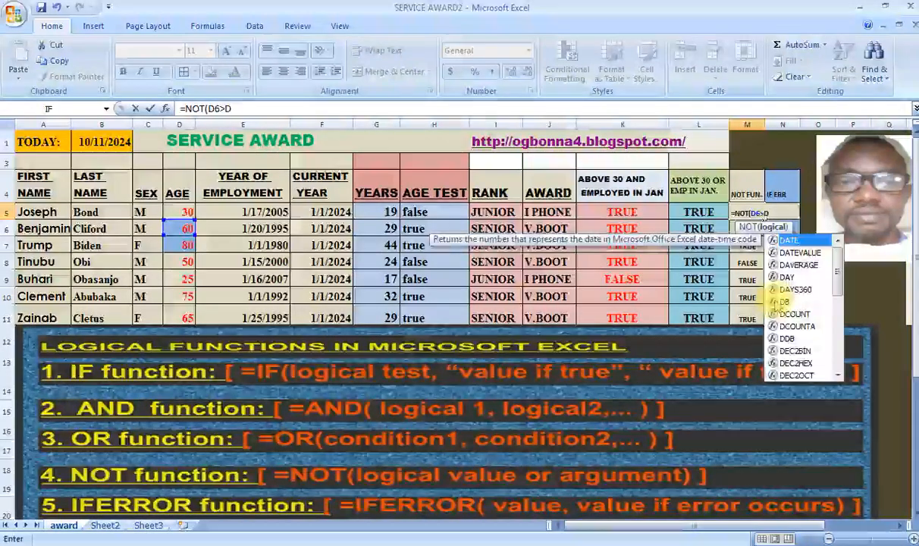
text(7)
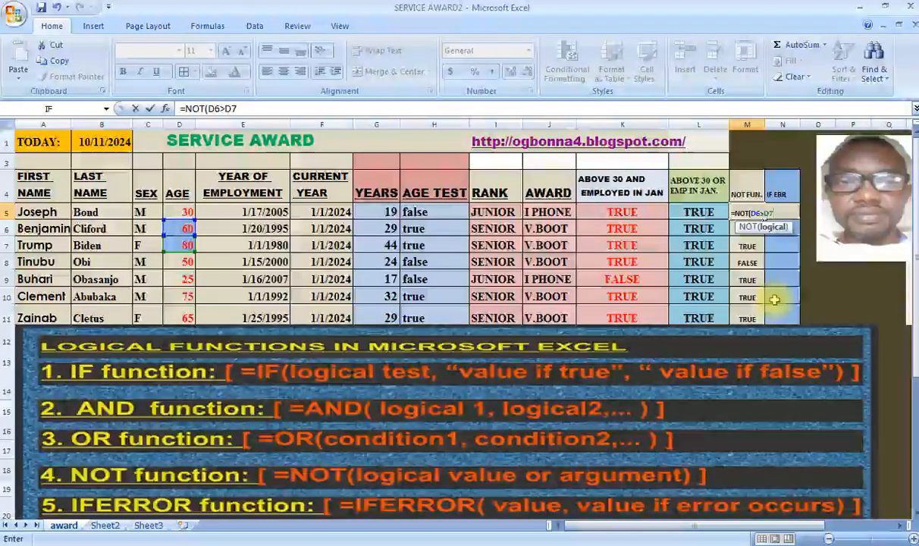
text())
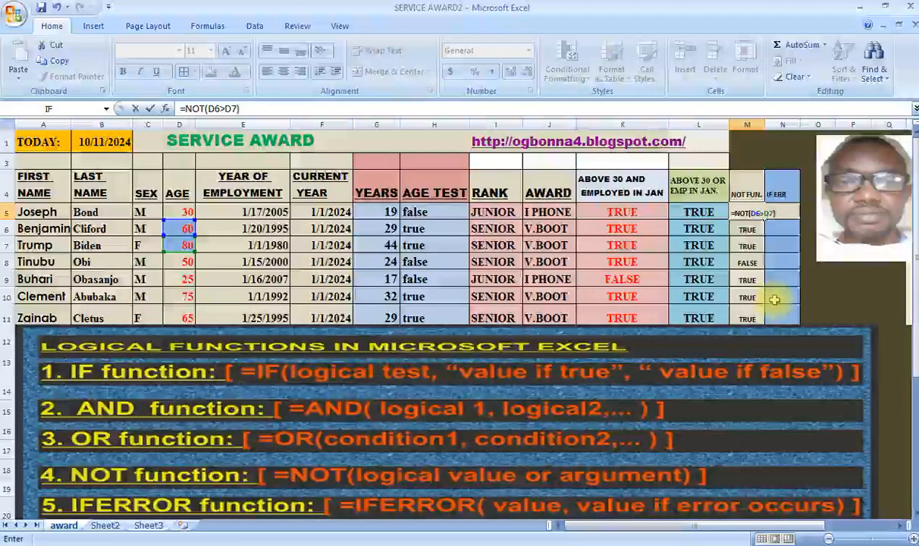
key(Return)
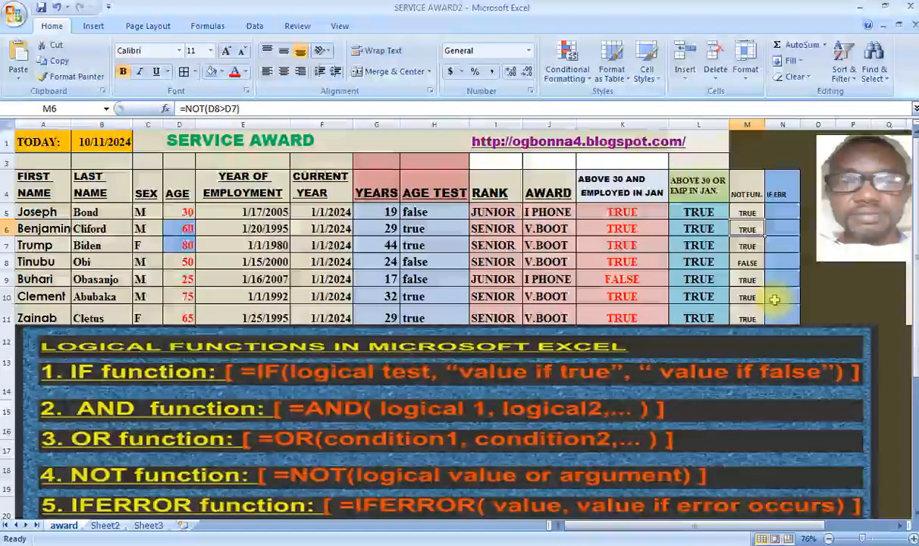
Color the NOT result in M5 red and copy its formula down through M11
click(747, 213)
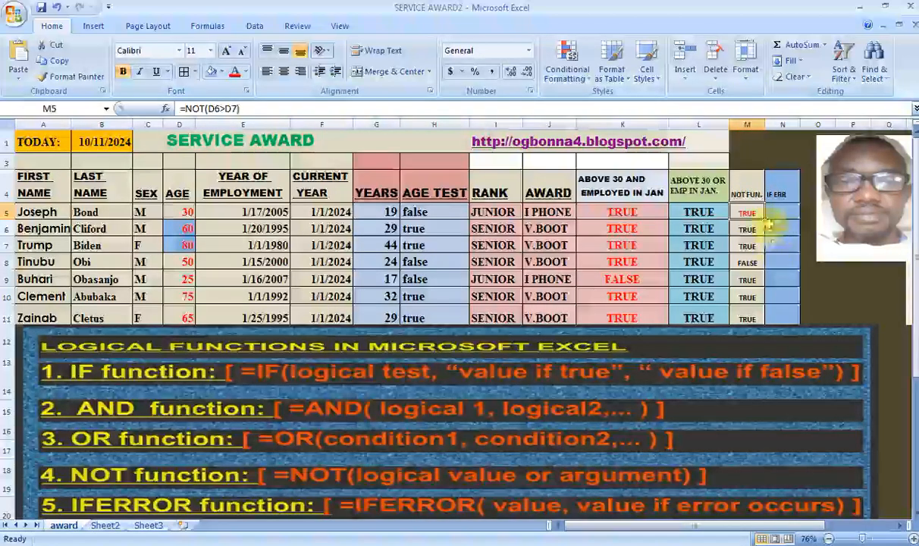
drag(765, 219, 757, 320)
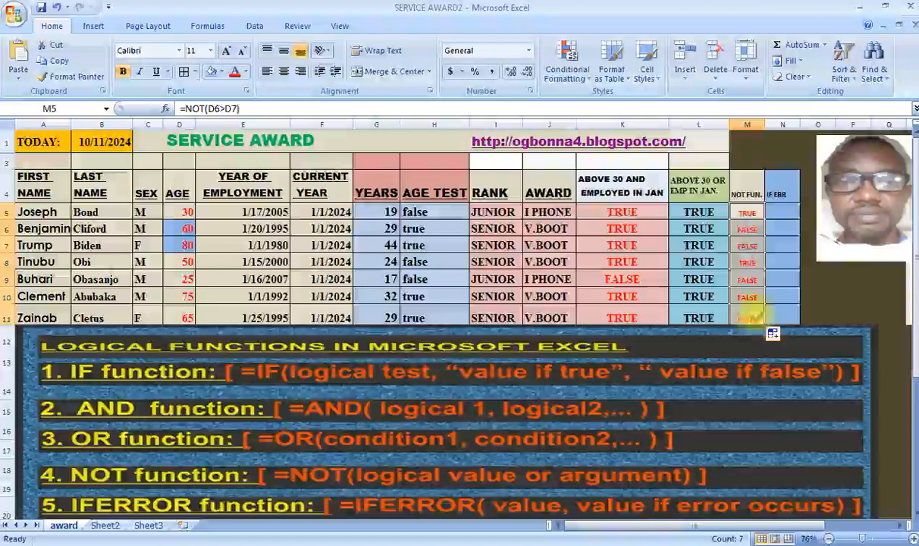
click(750, 215)
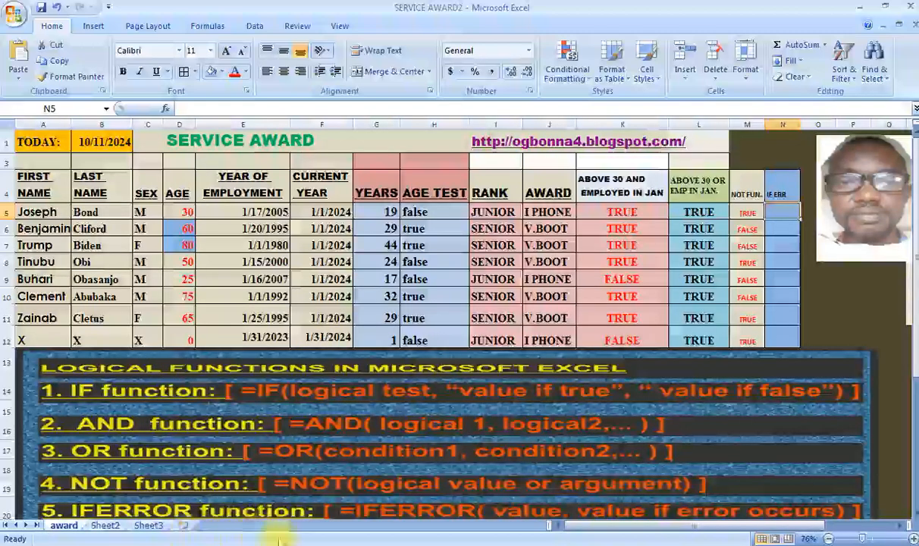
Move the logical functions picture slightly upward so the IFERROR syntax line shows in full
click(525, 514)
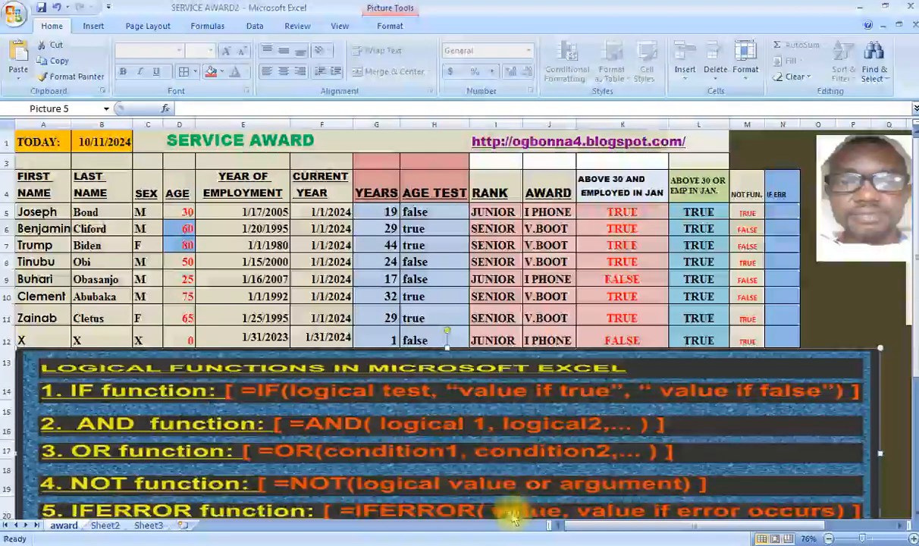
mouse_move(502, 516)
mouse_down()
mouse_move(523, 505)
mouse_move(514, 507)
mouse_up()
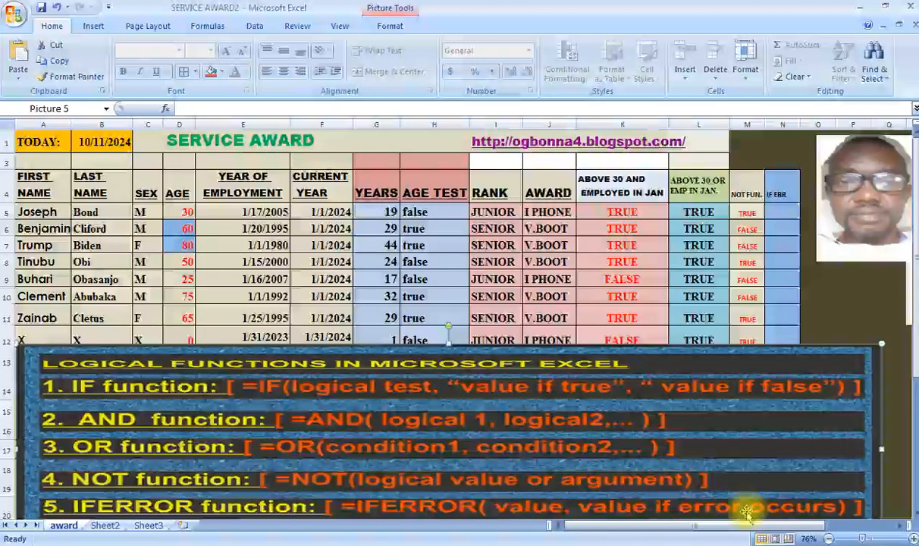
click(781, 213)
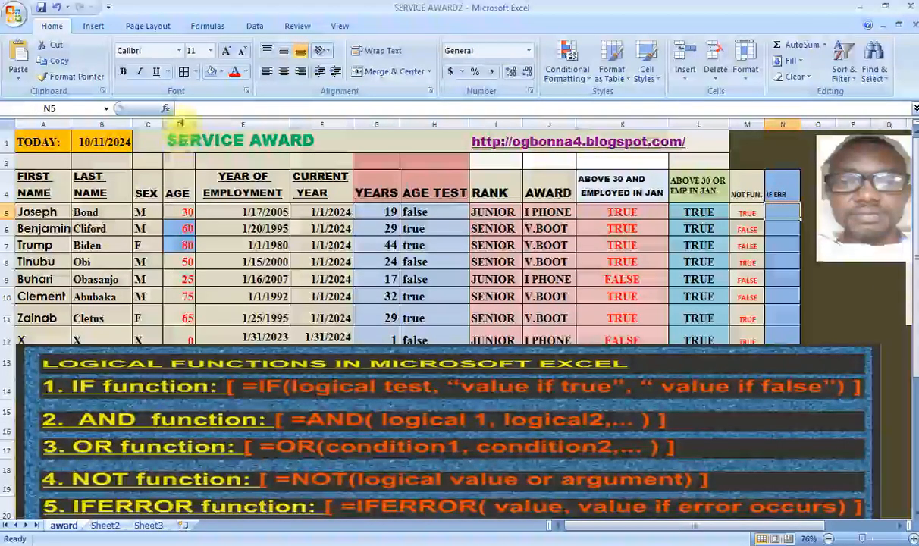
Enter the formula =D5/0 in N5 under IF ERR, dividing the first age by zero
click(179, 125)
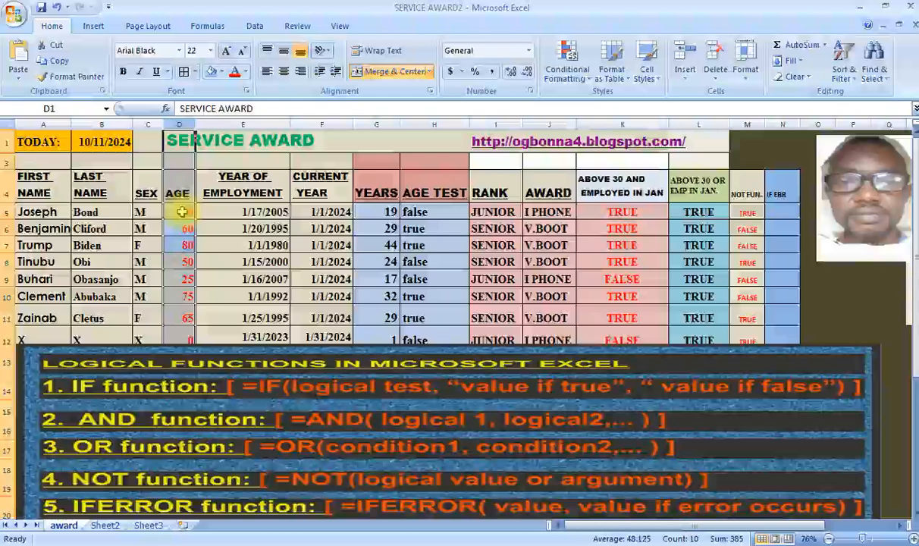
click(182, 211)
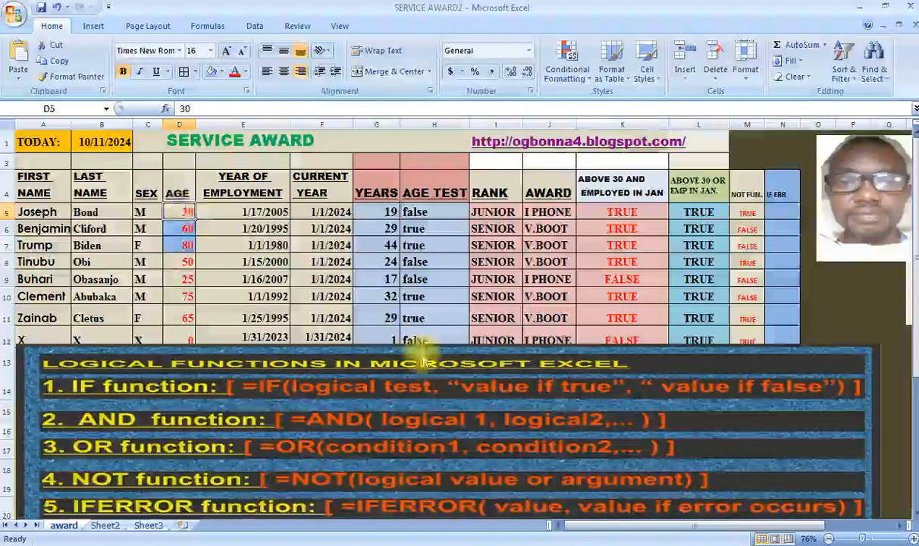
click(782, 213)
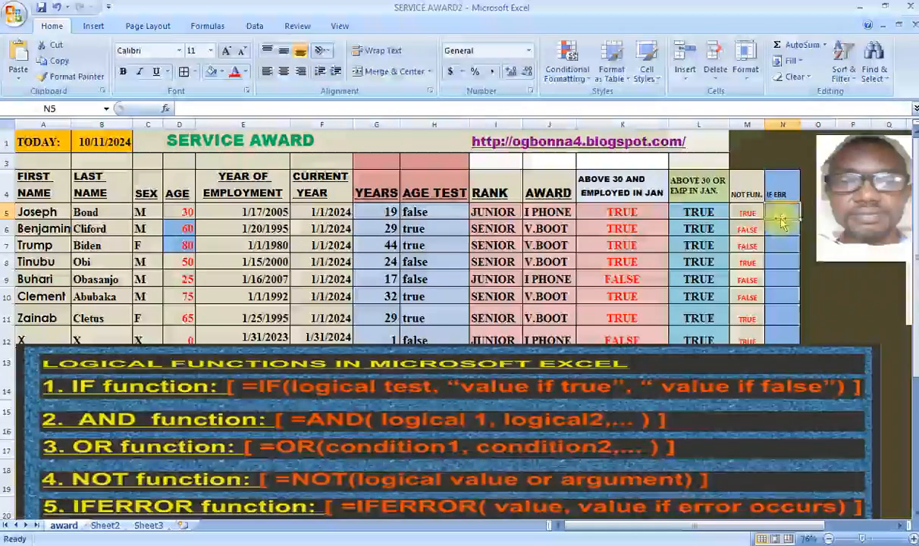
text(=D)
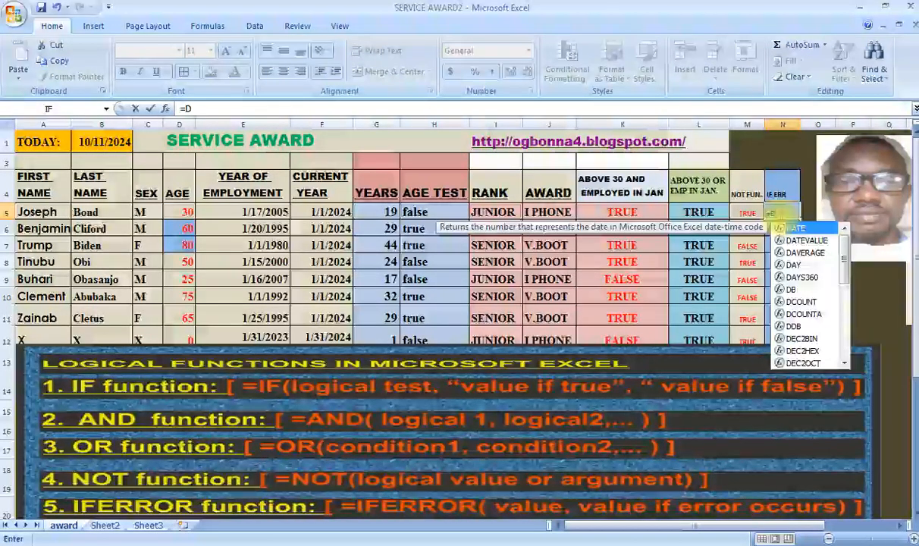
text(5)
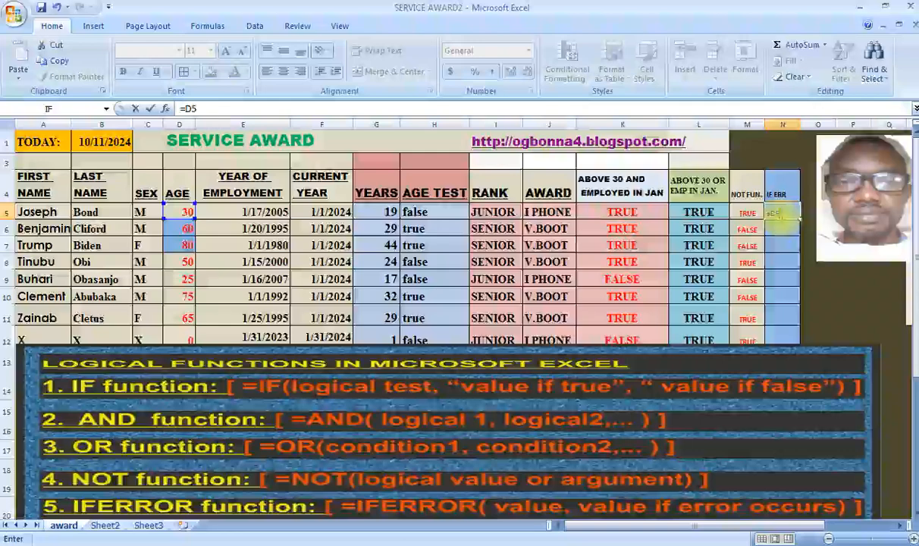
text(/0)
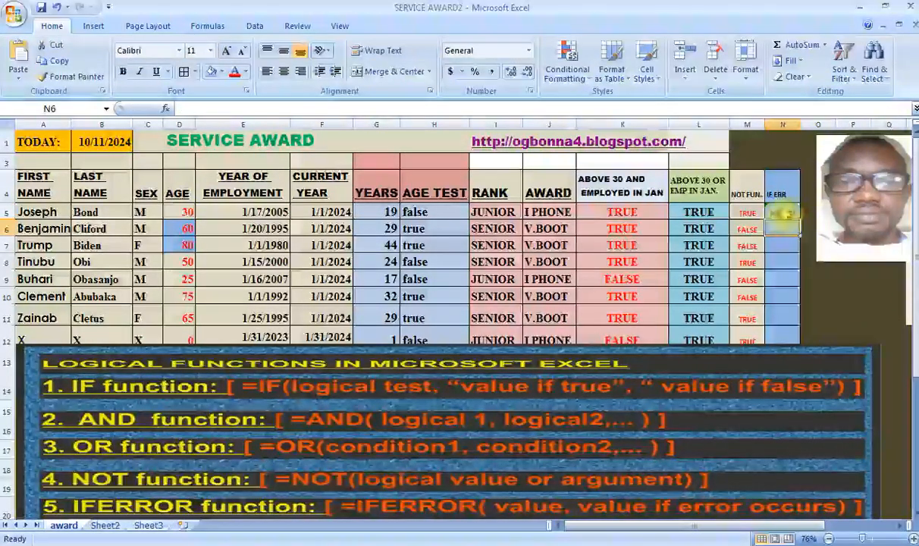
Copy the division formula from N5 down through N12 and clear the filled cells
click(783, 213)
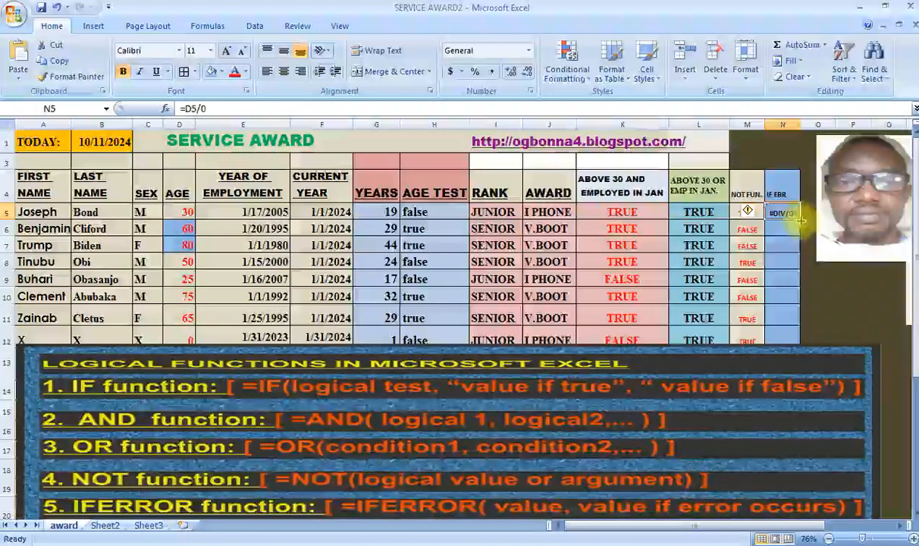
drag(800, 220, 790, 337)
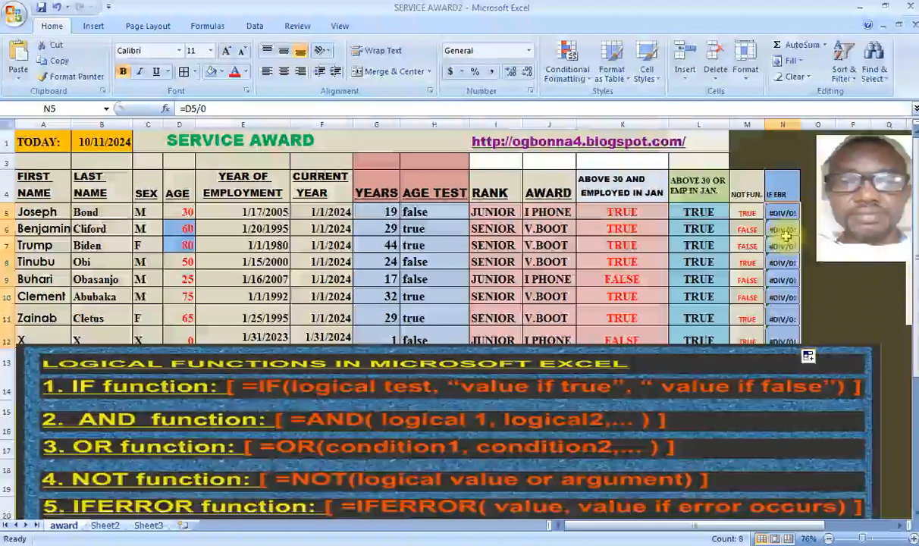
key(Delete)
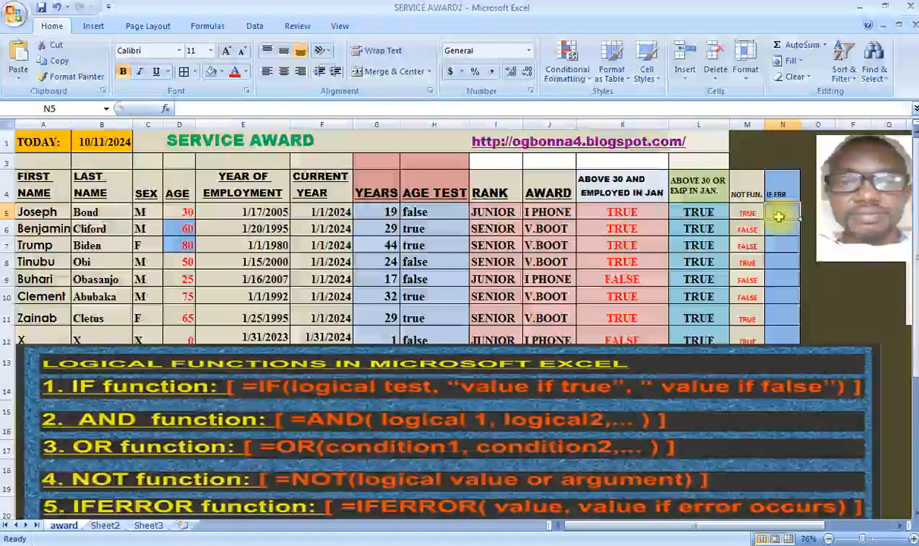
Enter the formula =IFERROR(D5/0,0) in N5 under IF ERR
key(Return)
key(shift+Return)
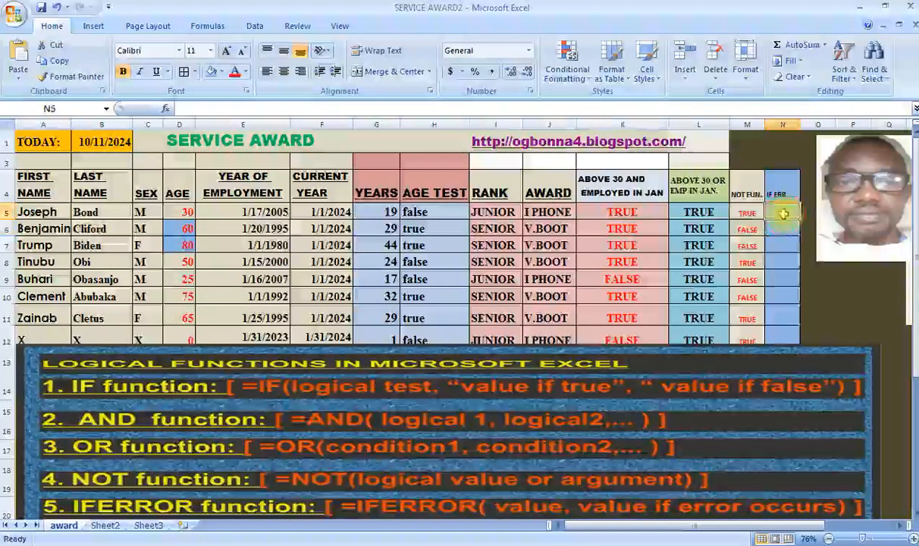
text(=)
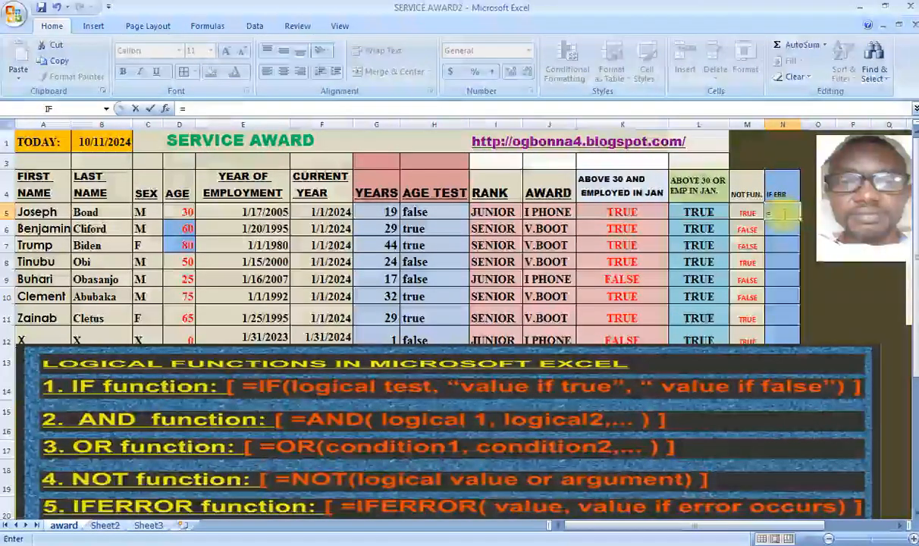
text(IF)
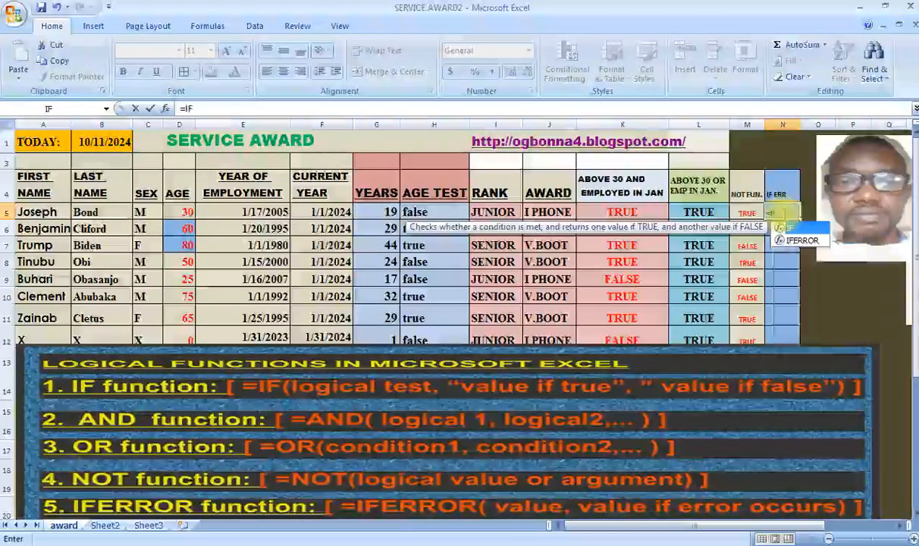
text(ERROR)
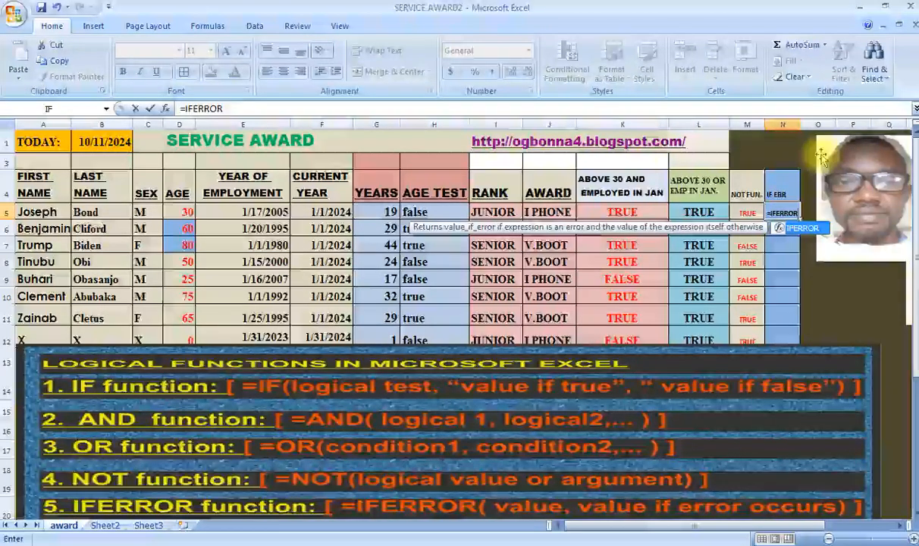
text(()
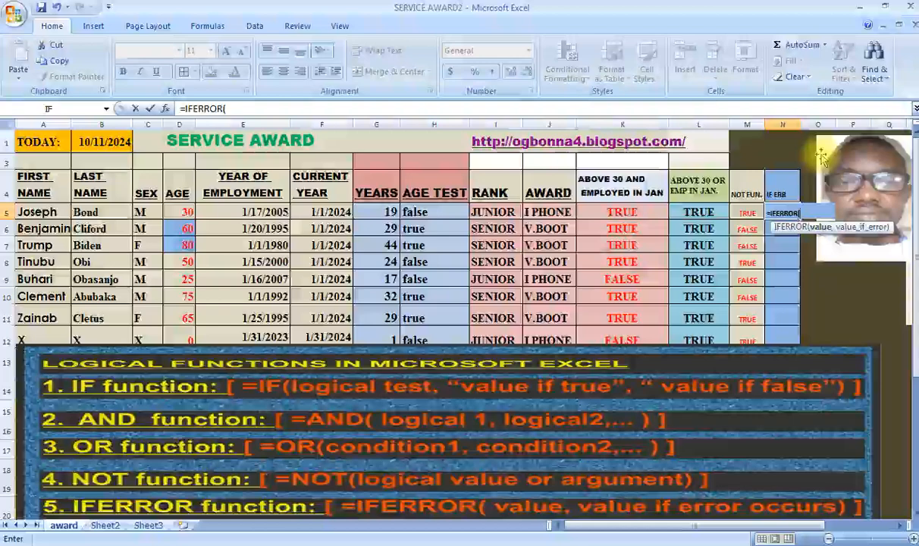
text(D)
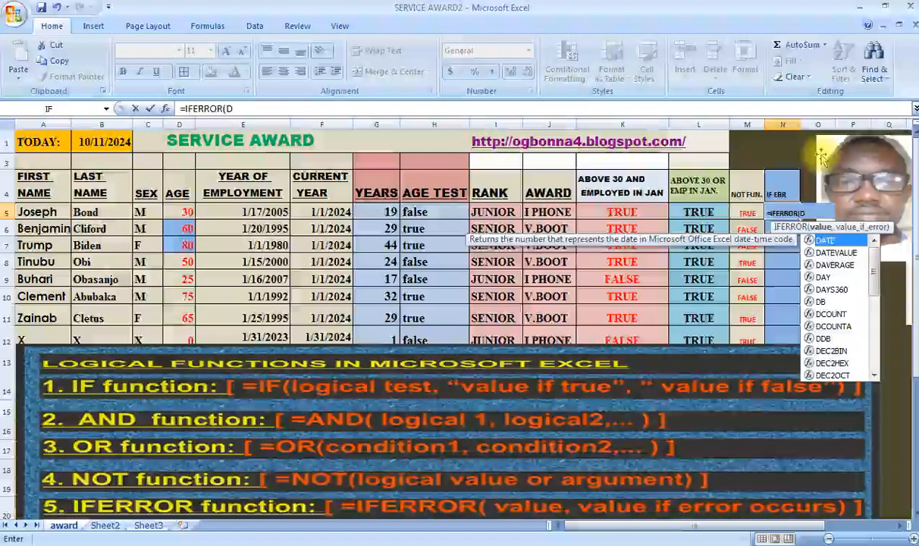
text(5/0)
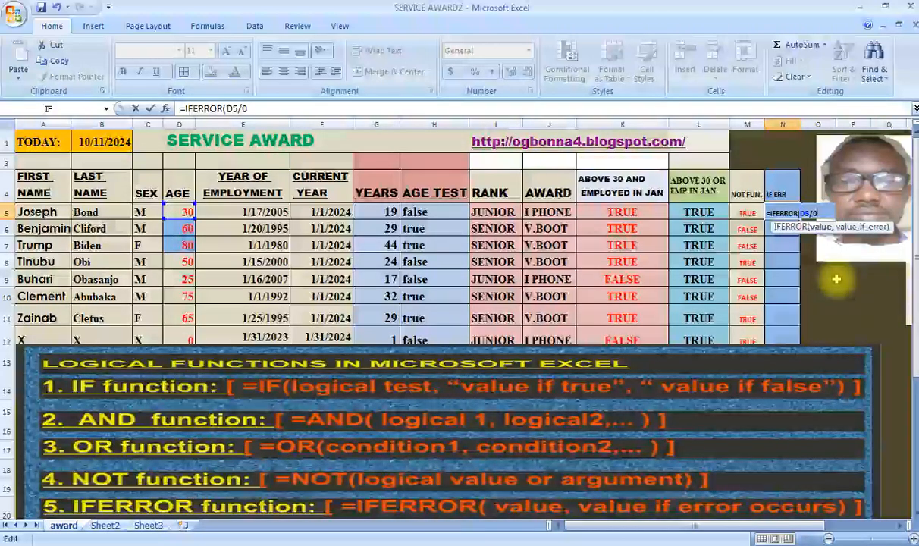
text(,0)
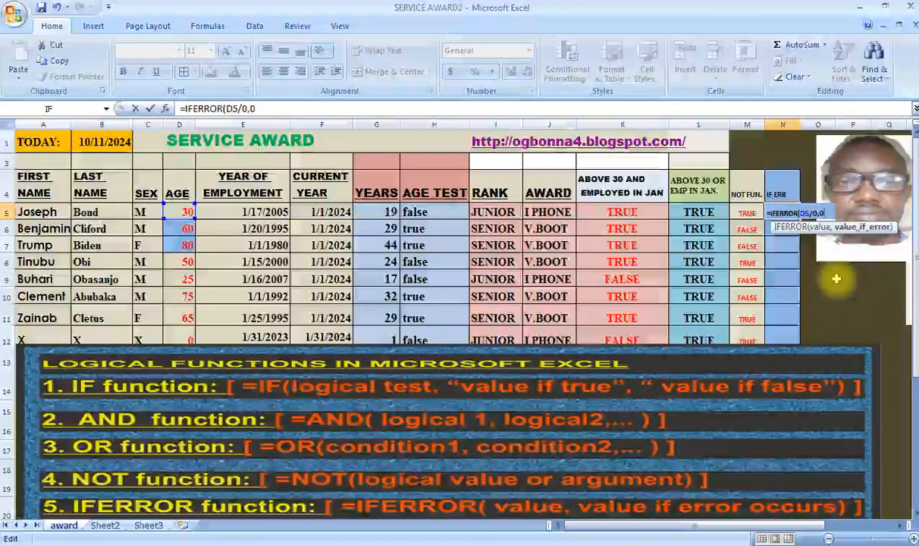
text())
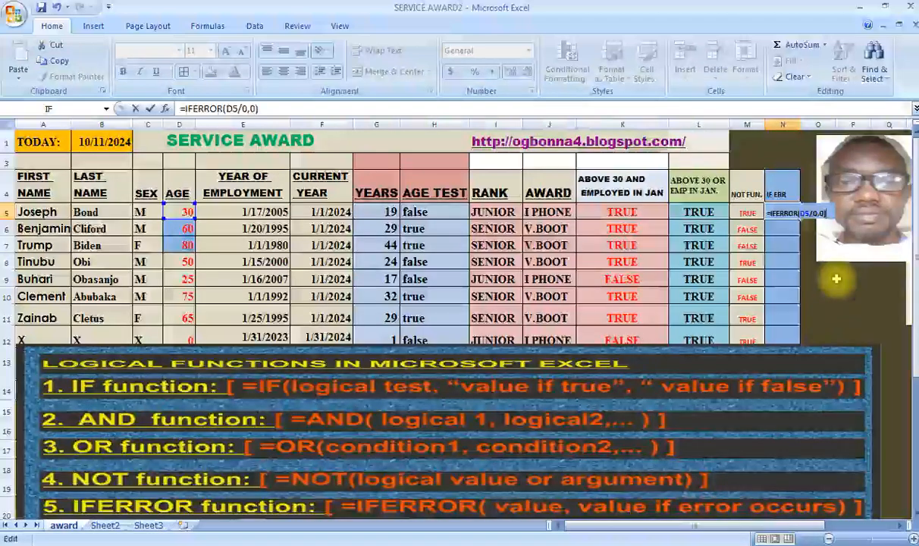
key(Return)
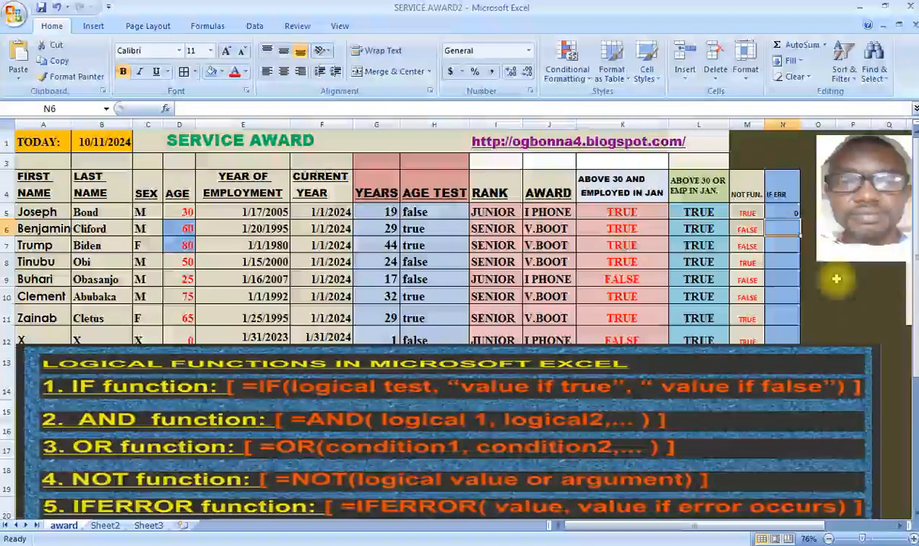
Copy the IFERROR formula with fallback 0 from N5 down through N12 in the IF ERR column
click(781, 213)
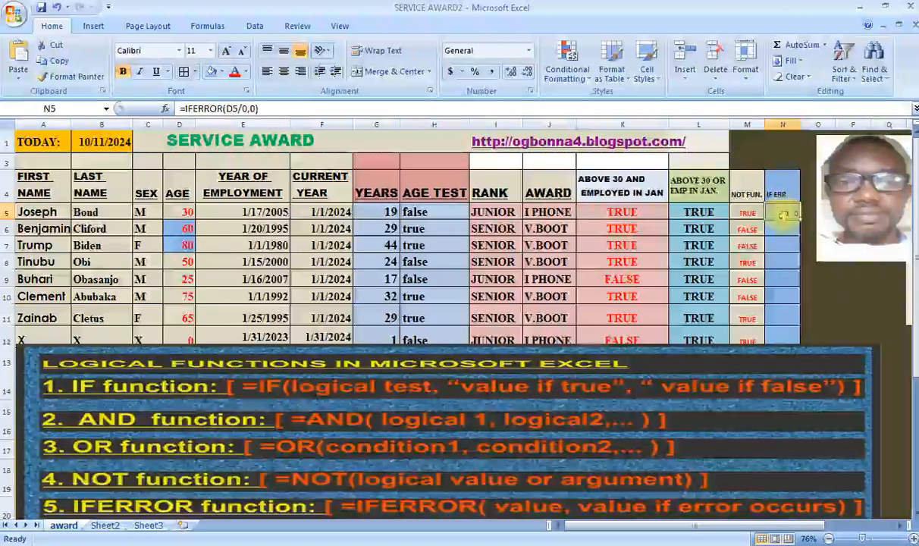
click(251, 108)
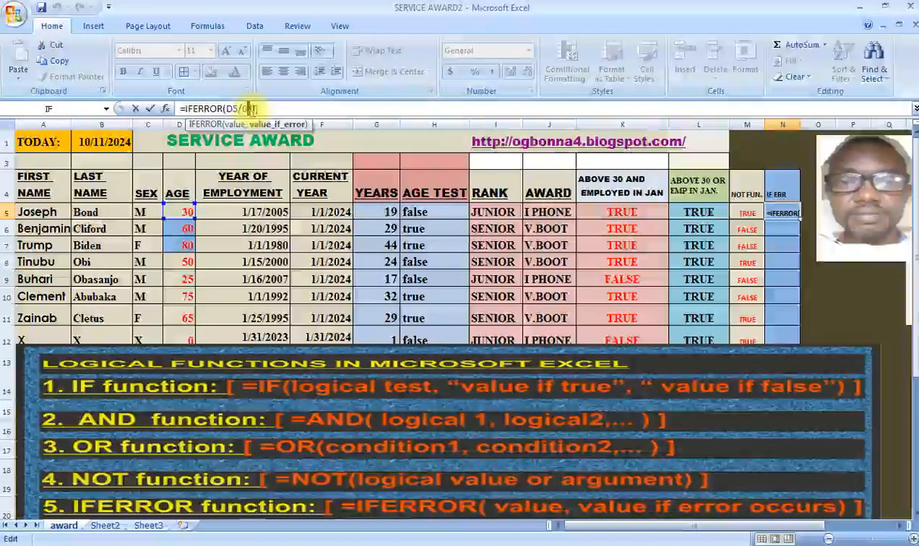
double_click(254, 110)
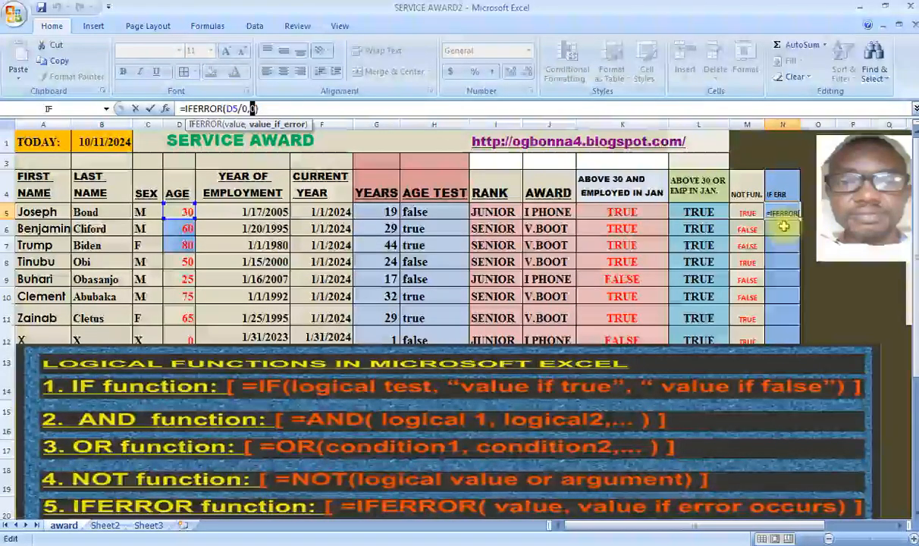
key(ctrl+Return)
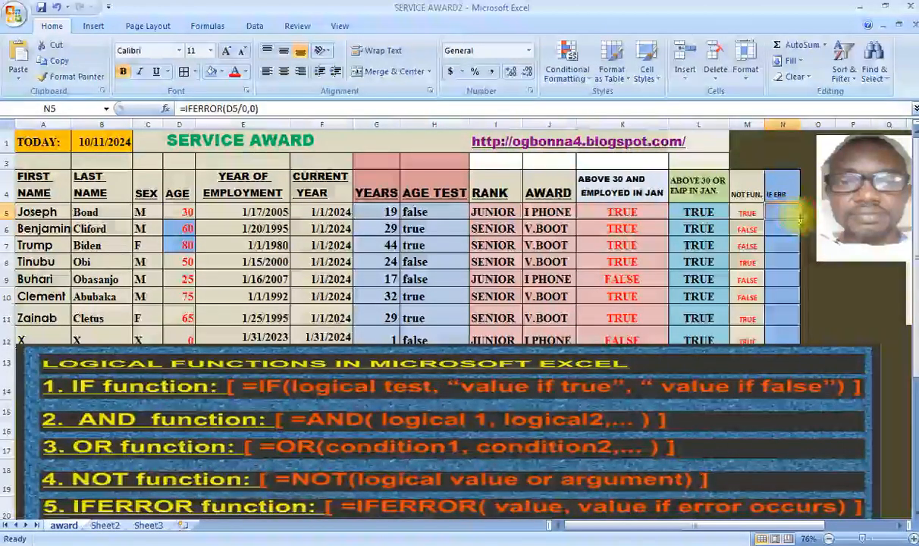
drag(797, 217, 793, 339)
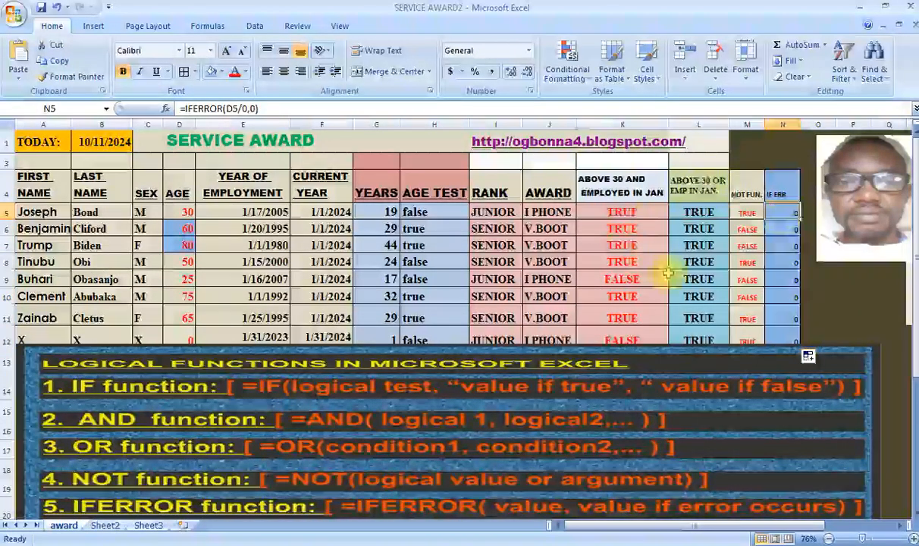
Change the fallback value of the IFERROR formula in N5 to 2 and fill it down through N12
click(262, 108)
key(BackSpace)
text(2)
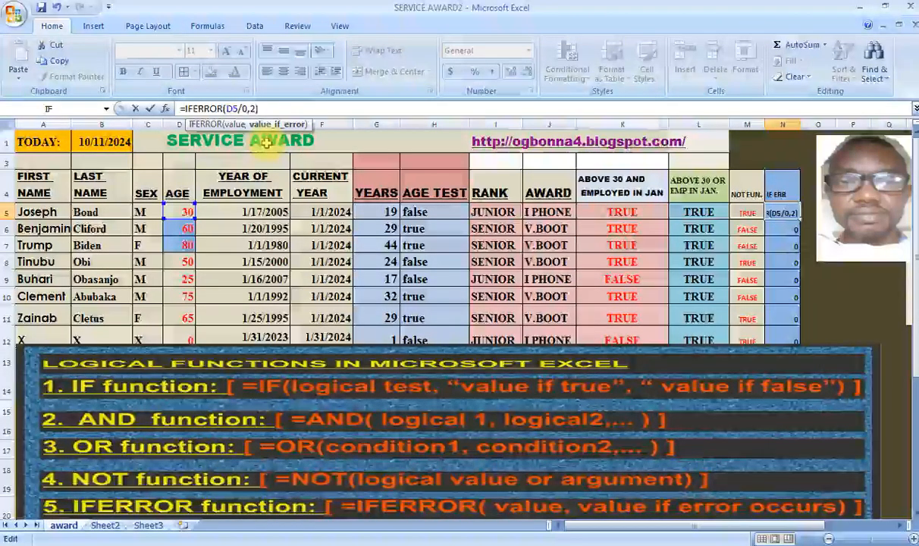
key(Return)
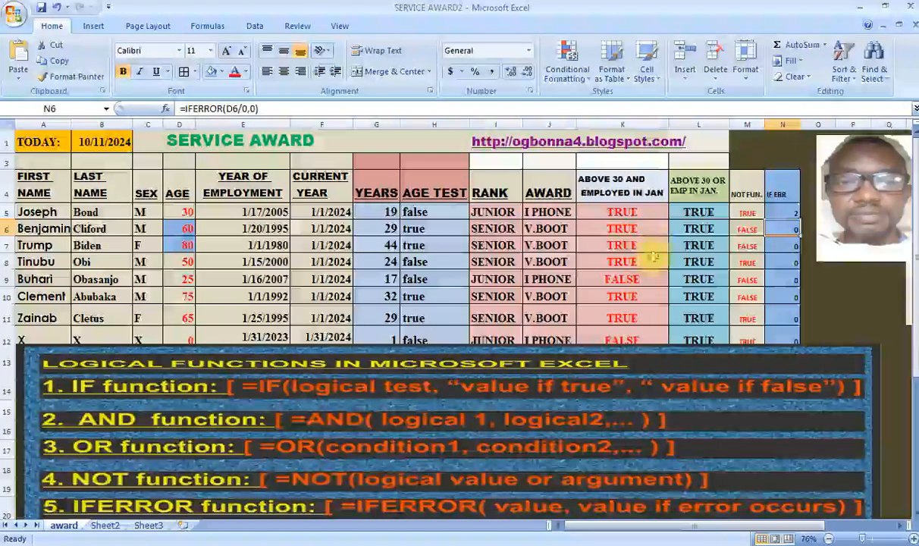
click(781, 213)
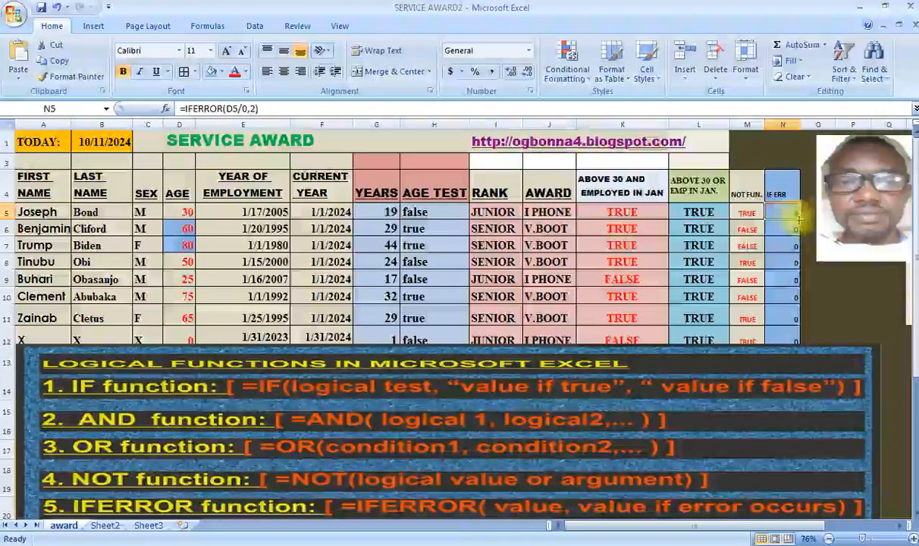
drag(798, 219, 796, 339)
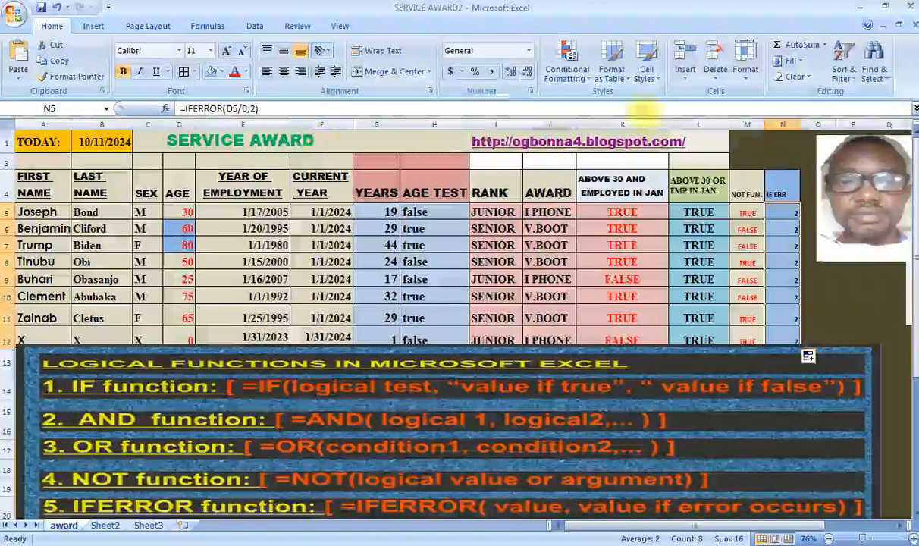
Replace the fallback value in N5 with unquoted ERR, giving =IFERROR(D5/0,ERR), and fill it down through N12
click(783, 212)
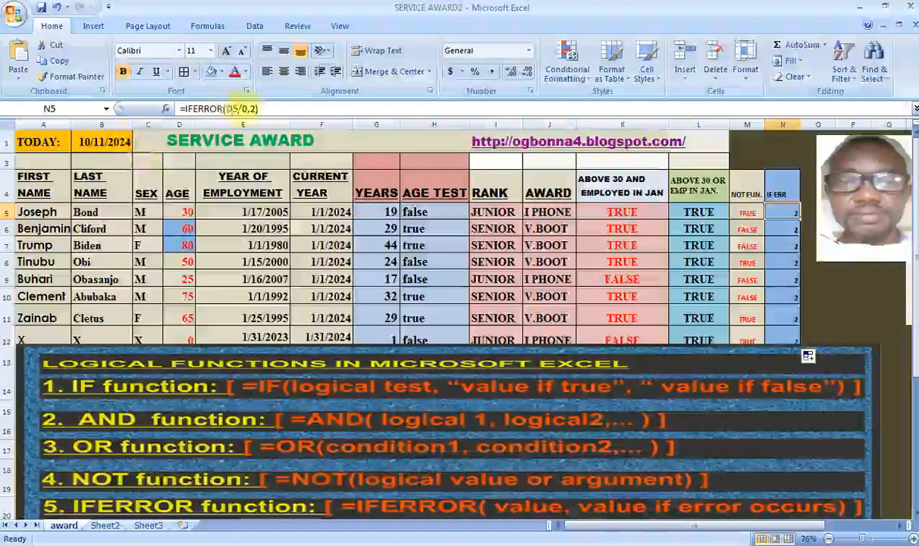
click(253, 109)
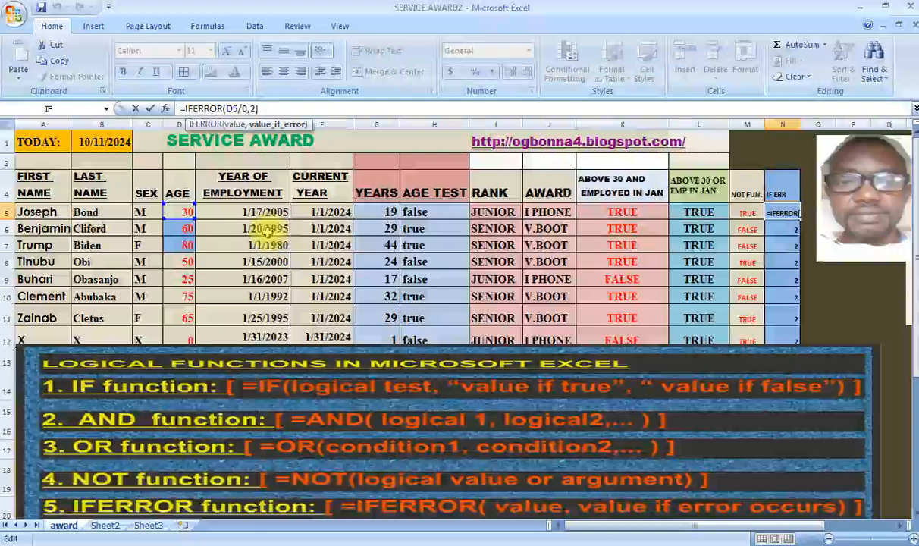
key(BackSpace)
key(BackSpace)
text(ER)
text())
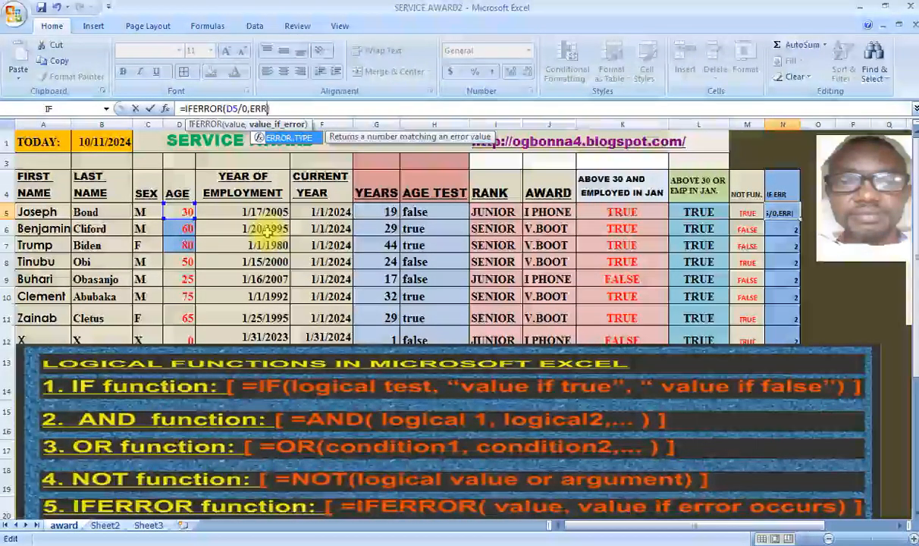
key(Return)
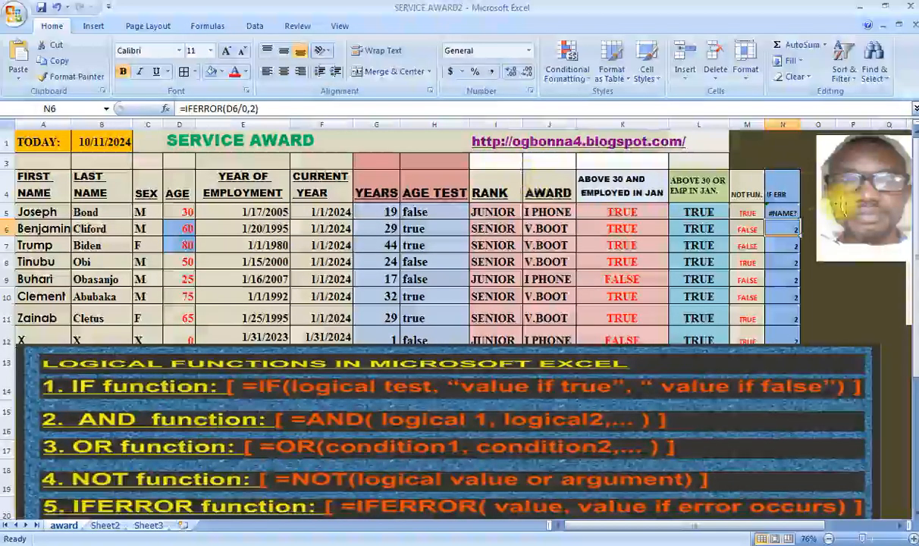
click(788, 213)
double_click(801, 219)
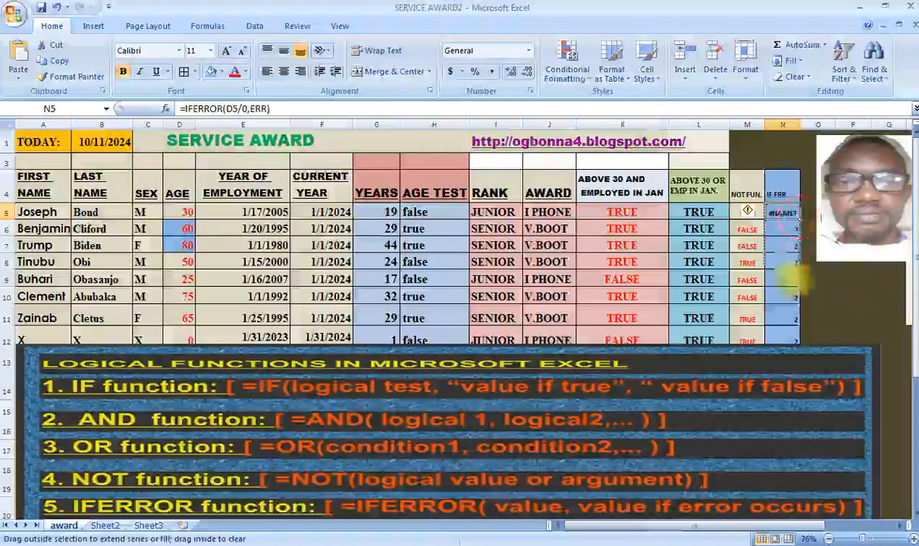
Shorten the fallback argument in N5 to E, so the formula is =IFERROR(D5/0,E)
click(781, 215)
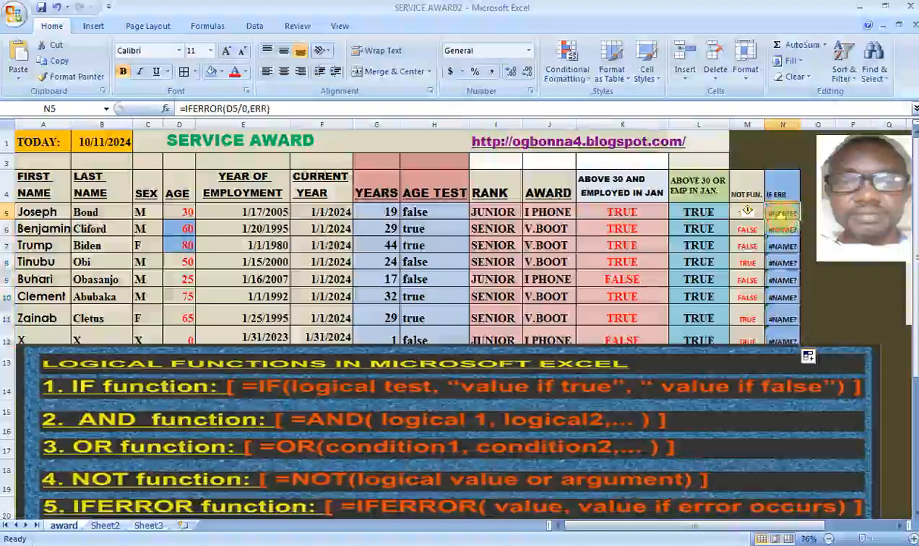
click(267, 108)
key(BackSpace)
key(BackSpace)
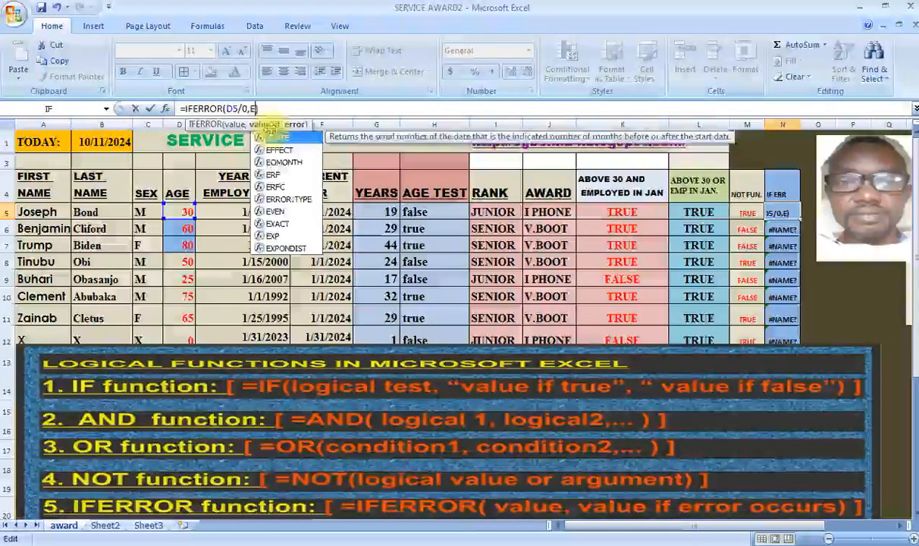
text(RR)
key(Return)
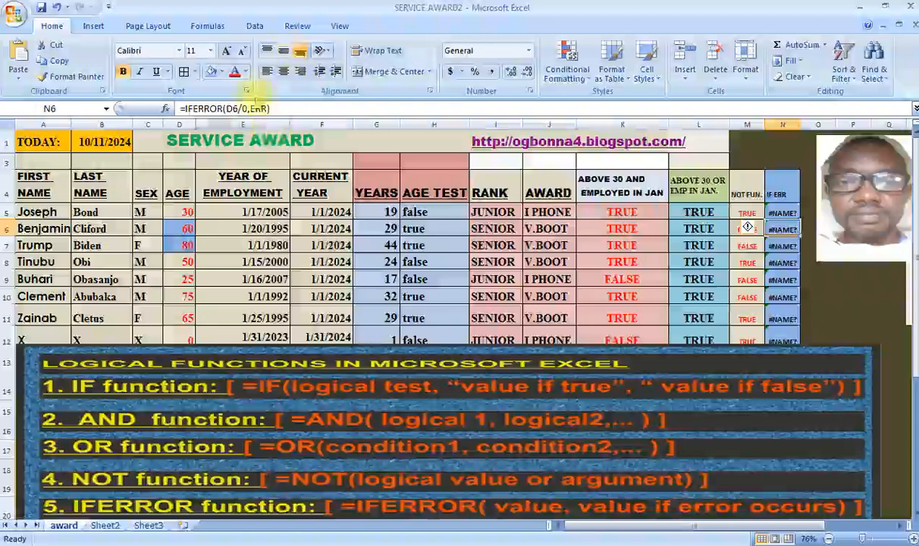
key(Up)
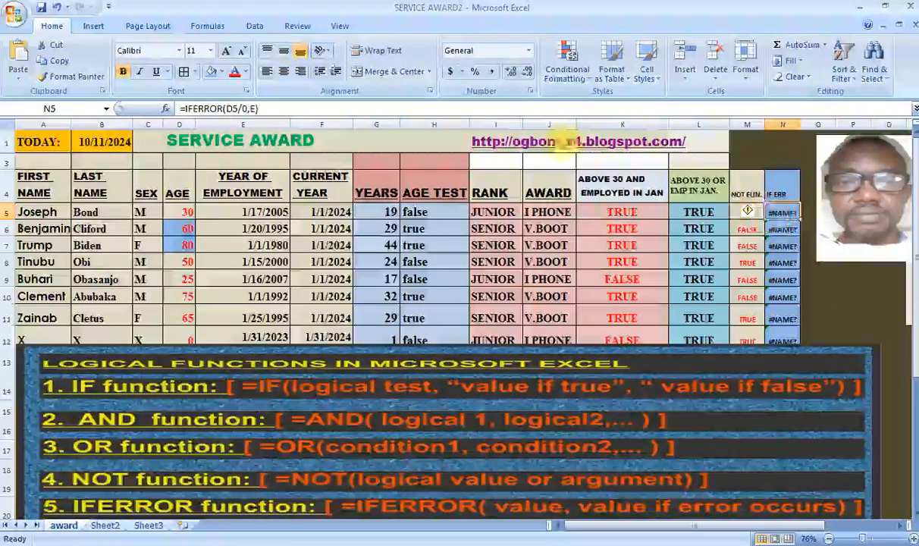
Set the fallback value in N5 to 6, giving =IFERROR(D5/0,6), and fill the formula down through N12
click(250, 108)
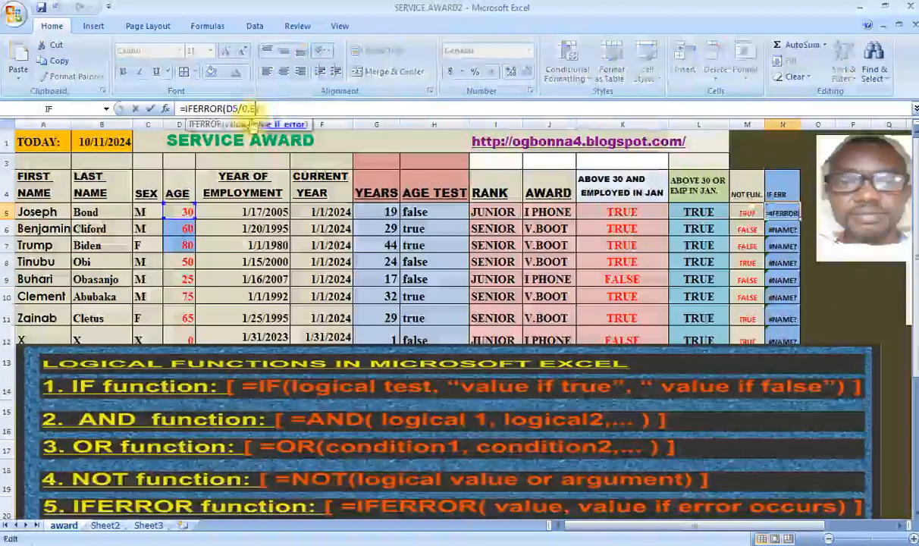
key(BackSpace)
text(ERR))
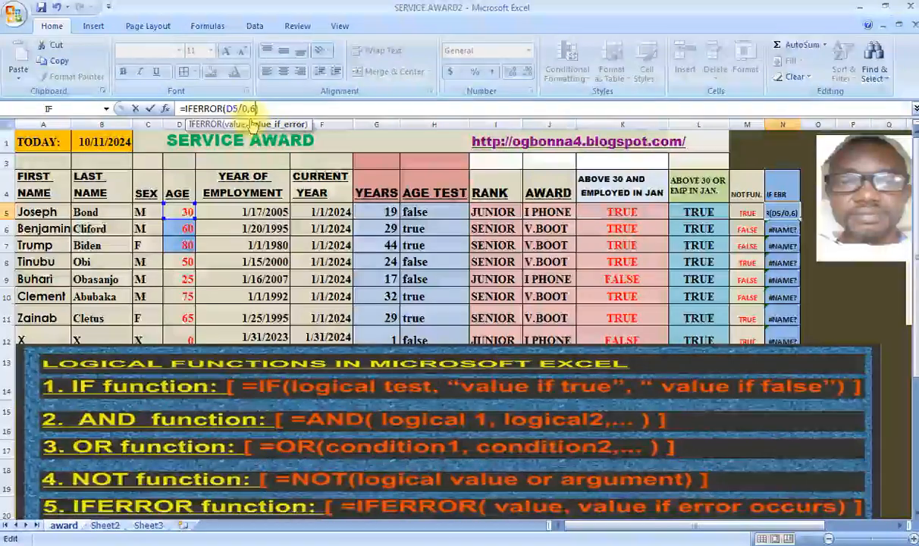
key(Return)
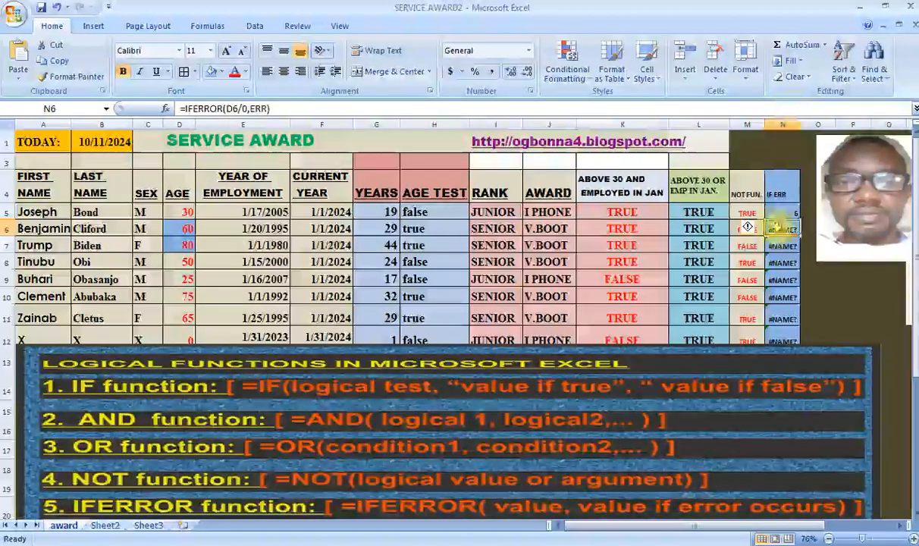
click(781, 212)
drag(794, 219, 794, 340)
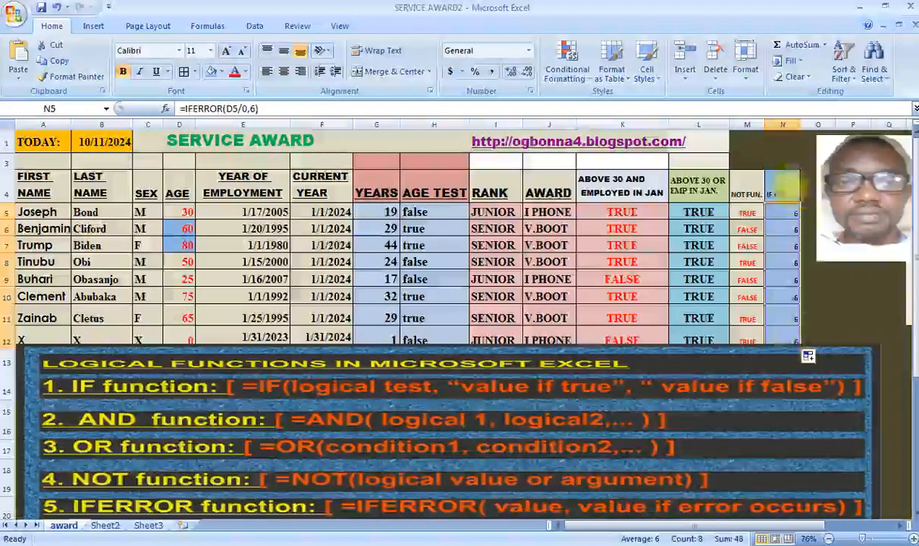
click(784, 308)
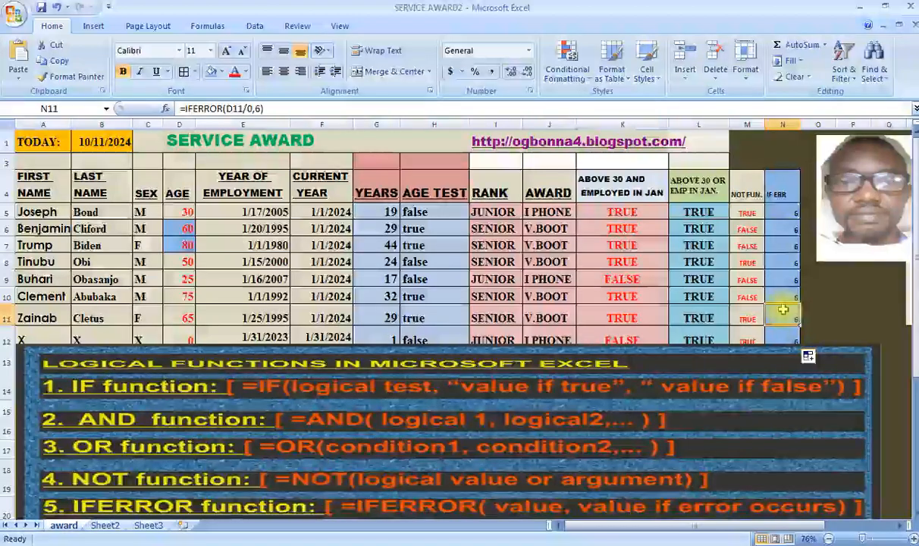